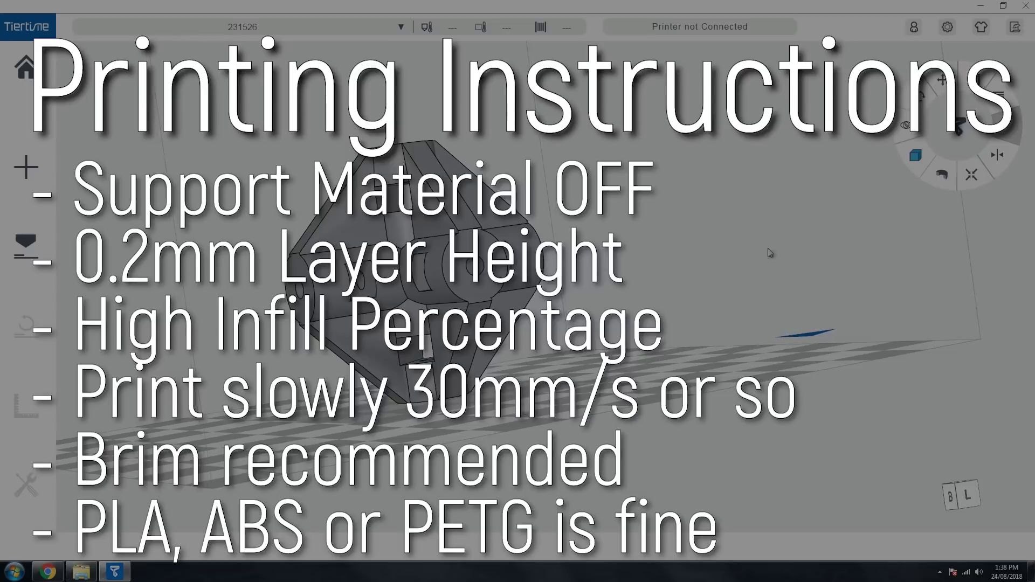
{"action": "left_click_drag", "start_coordinate": [528, 412], "coordinate": [307, 369]}
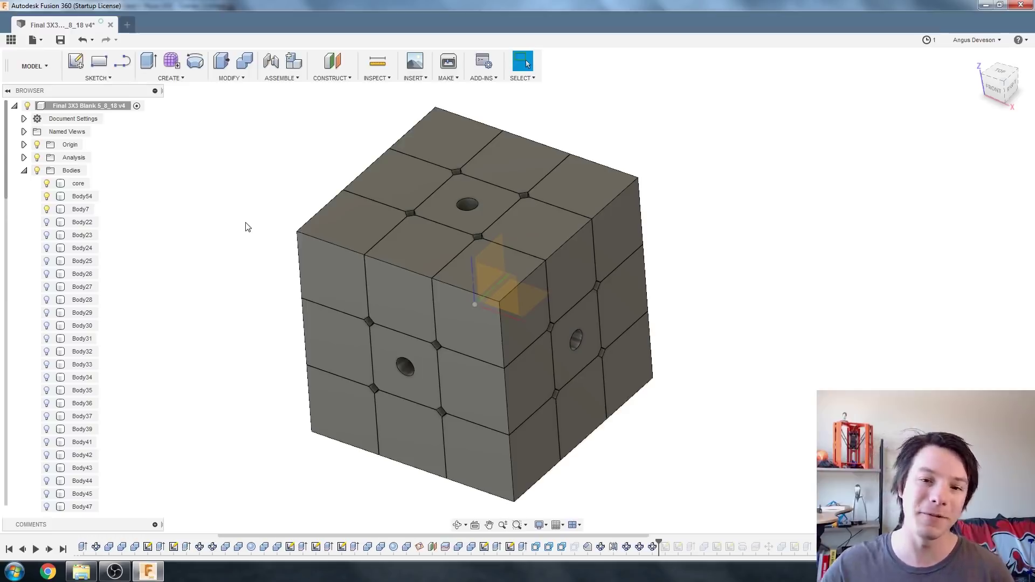
Step: Measure the distance between the two opposite outer side faces of the 3x3 cube
{"action": "middle_click_drag", "start_coordinate": [257, 211], "coordinate": [287, 180], "text": "shift"}
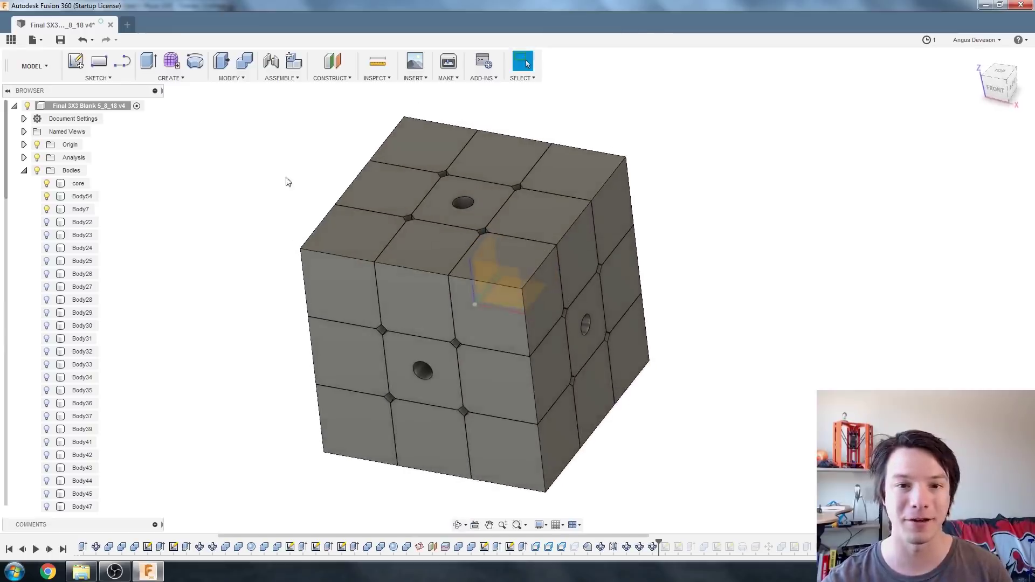
{"action": "left_click", "coordinate": [379, 65]}
{"action": "left_click", "coordinate": [542, 304]}
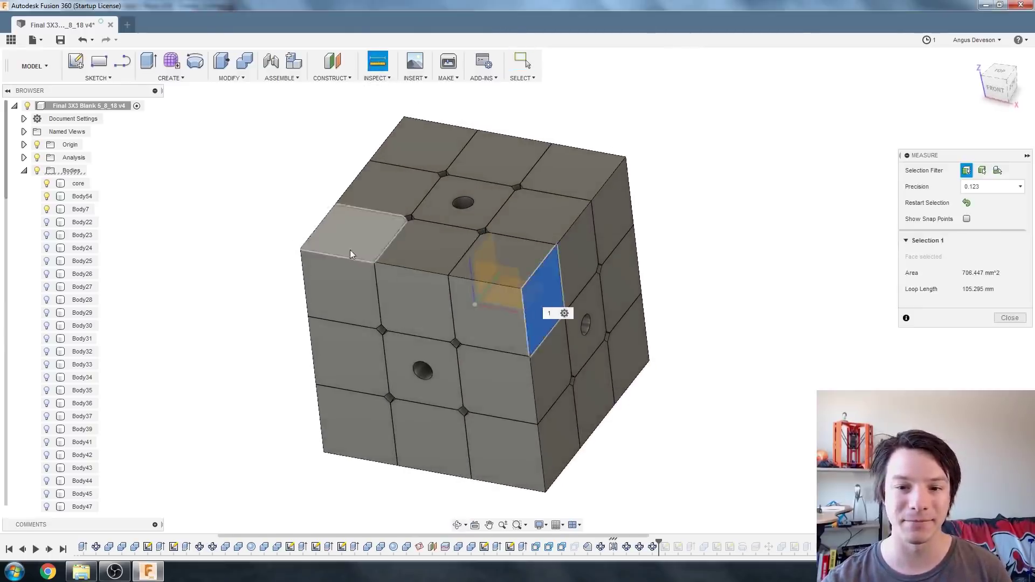
{"action": "middle_click_drag", "start_coordinate": [353, 227], "coordinate": [454, 276], "text": "shift"}
{"action": "left_click", "coordinate": [399, 237]}
{"action": "scroll", "coordinate": [334, 331], "scroll_direction": "up", "scroll_amount": 1}
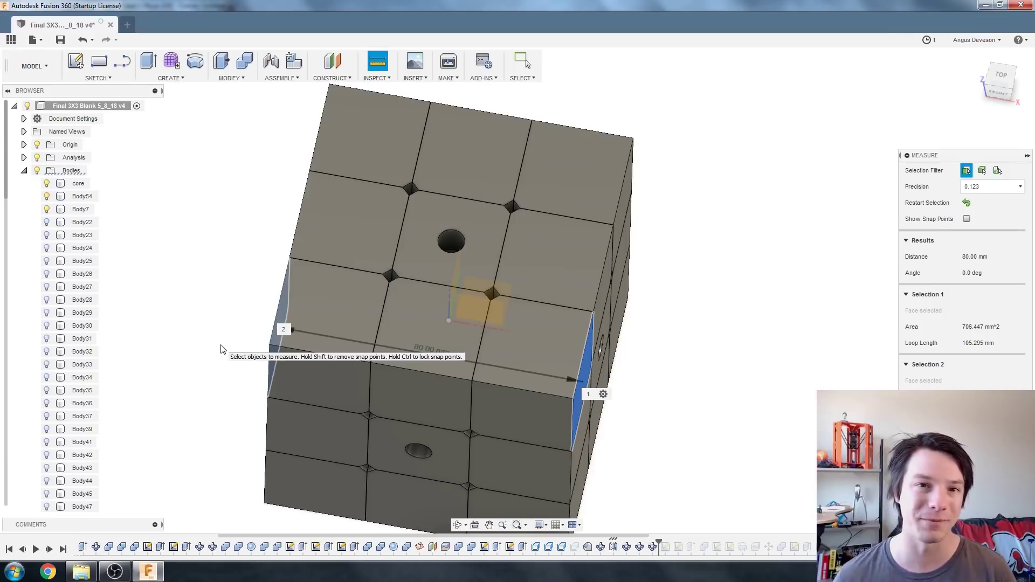
{"action": "scroll", "coordinate": [253, 291], "scroll_direction": "down", "scroll_amount": 4}
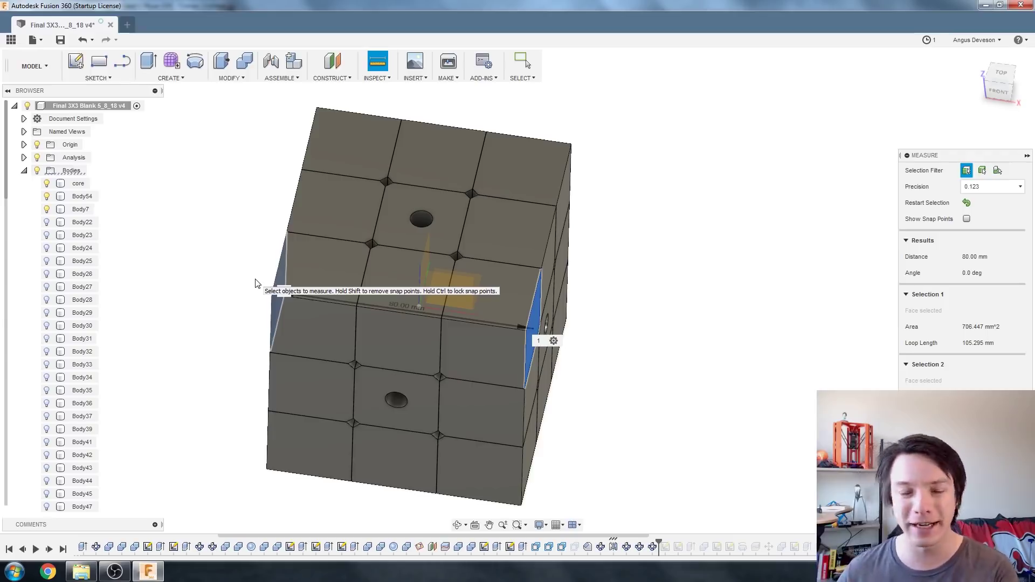
{"action": "scroll", "coordinate": [326, 267], "scroll_direction": "down", "scroll_amount": 2}
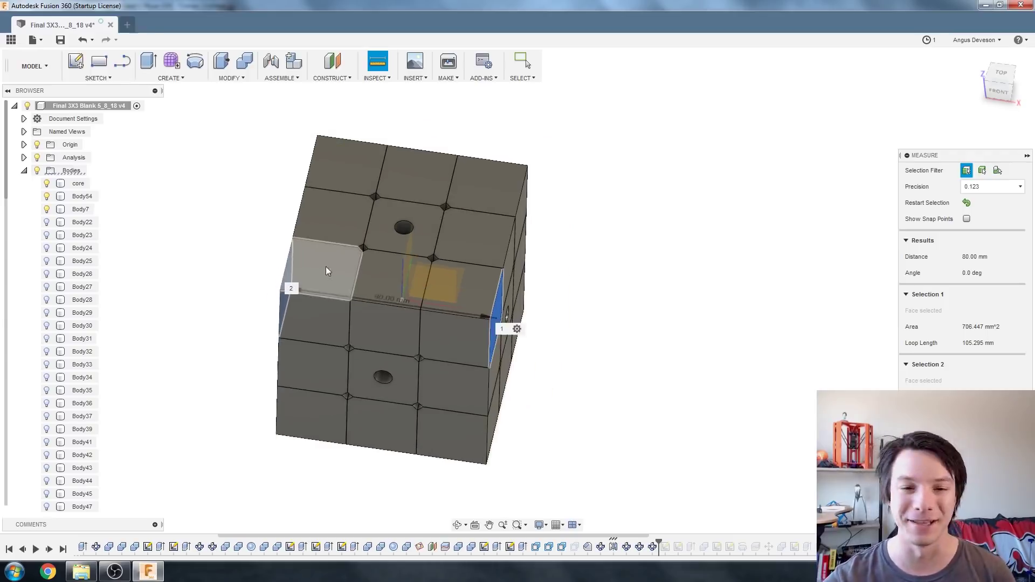
Step: Start a new design from file and limit the file list to Fusion Document (*.f3d) files
{"action": "left_click", "coordinate": [127, 24]}
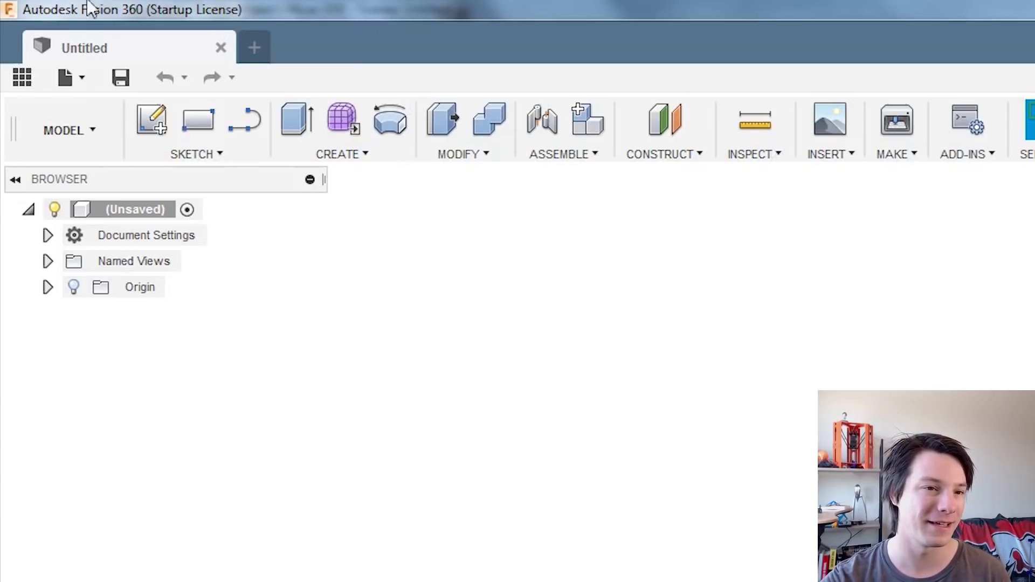
{"action": "left_click", "coordinate": [72, 68]}
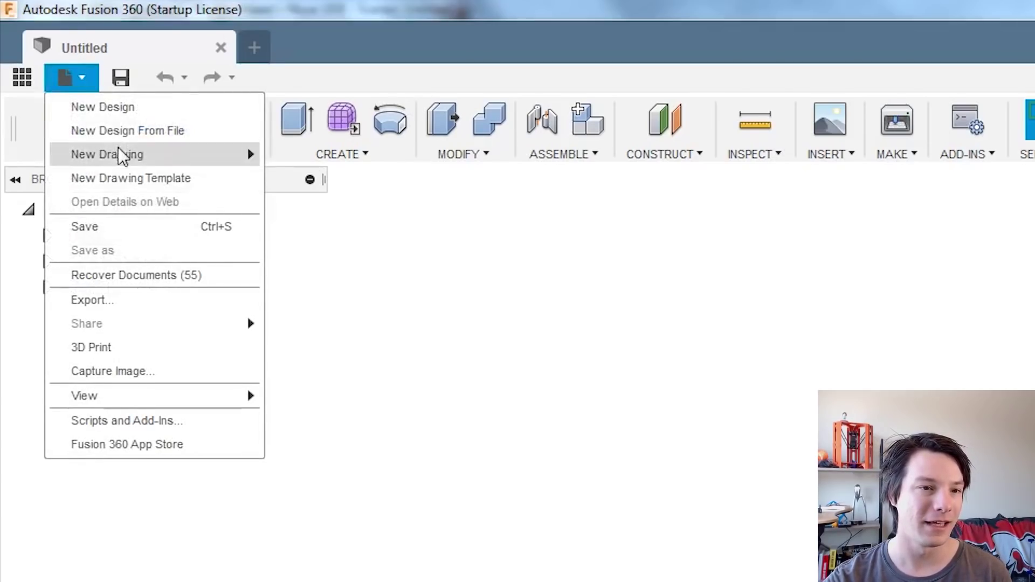
{"action": "left_click", "coordinate": [121, 134]}
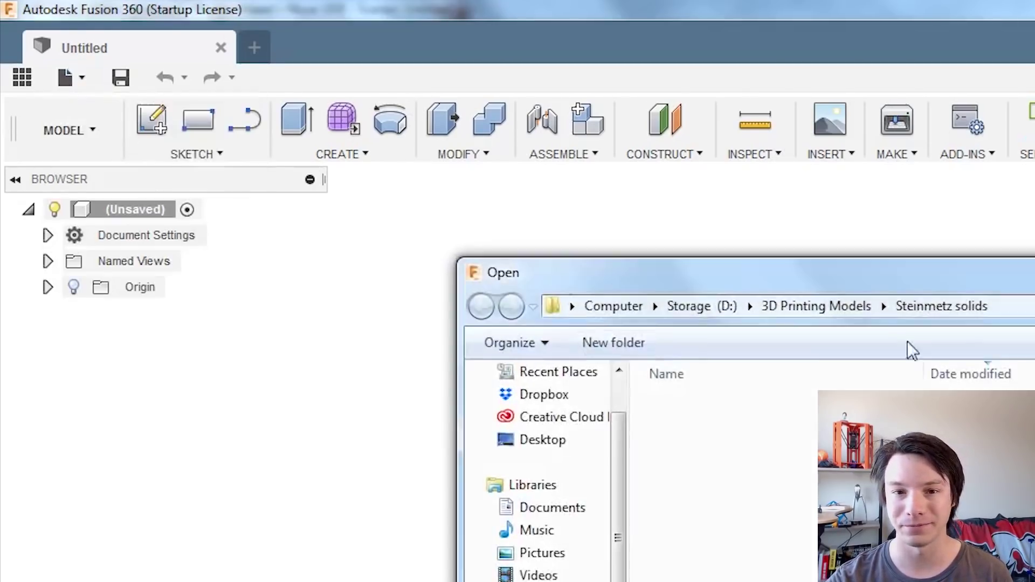
{"action": "left_click", "coordinate": [638, 381]}
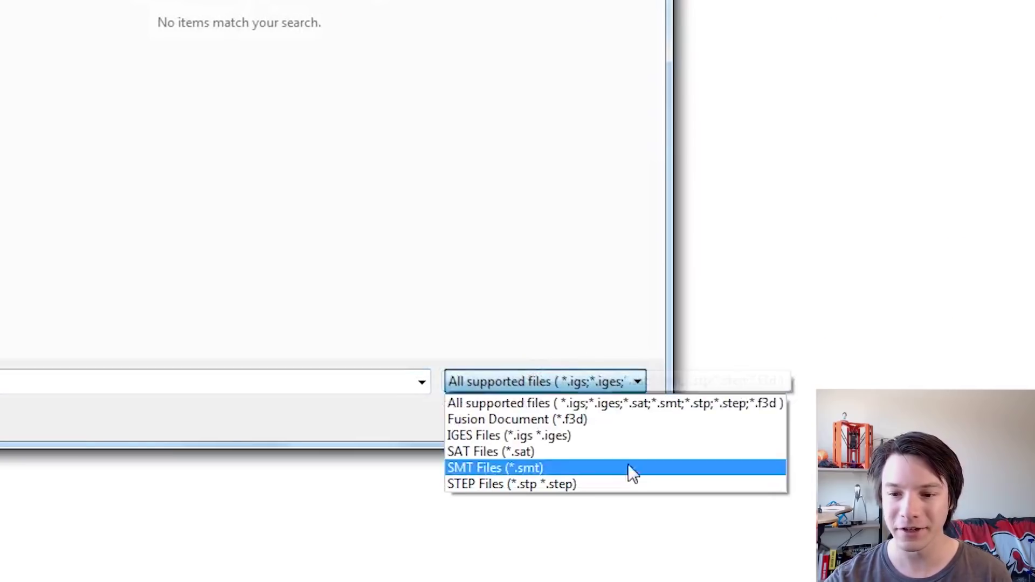
{"action": "left_click", "coordinate": [654, 419]}
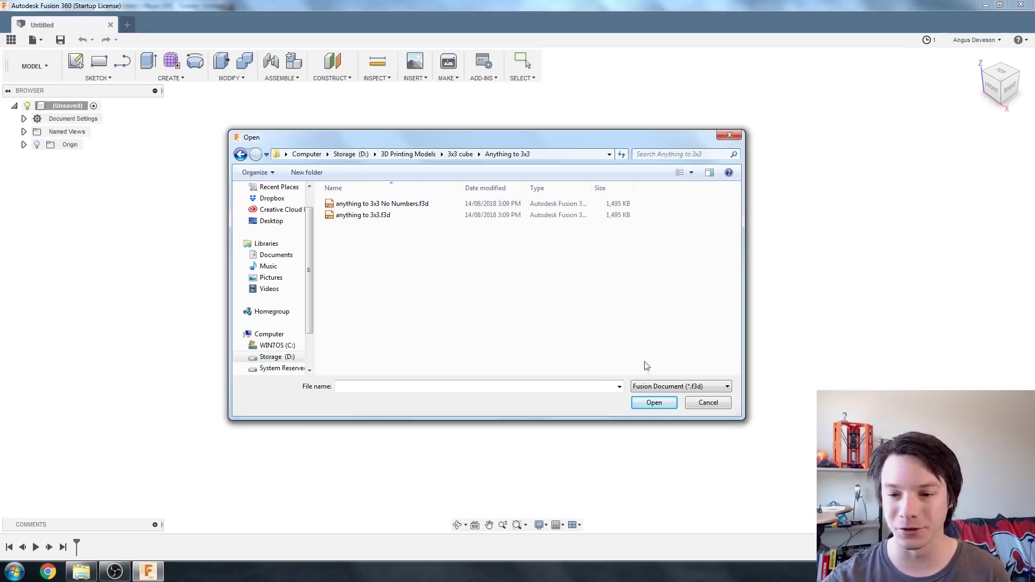
{"action": "left_click", "coordinate": [677, 387]}
{"action": "left_click", "coordinate": [674, 439]}
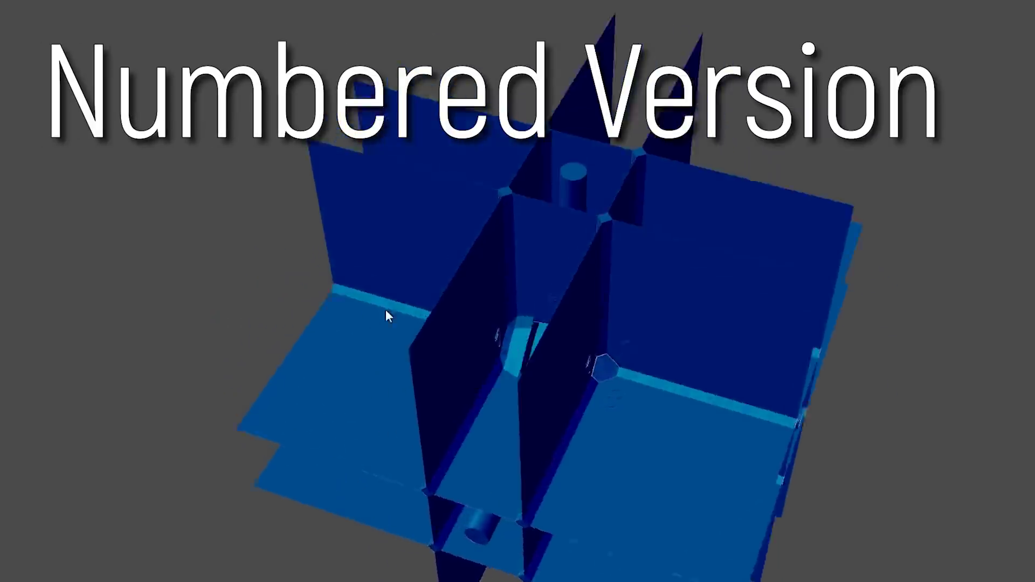
Step: Examine the numbered and unnumbered versions of the cutter model from several angles
{"action": "left_click_drag", "start_coordinate": [487, 293], "coordinate": [272, 393]}
{"action": "scroll", "coordinate": [602, 408], "scroll_direction": "up", "scroll_amount": 10}
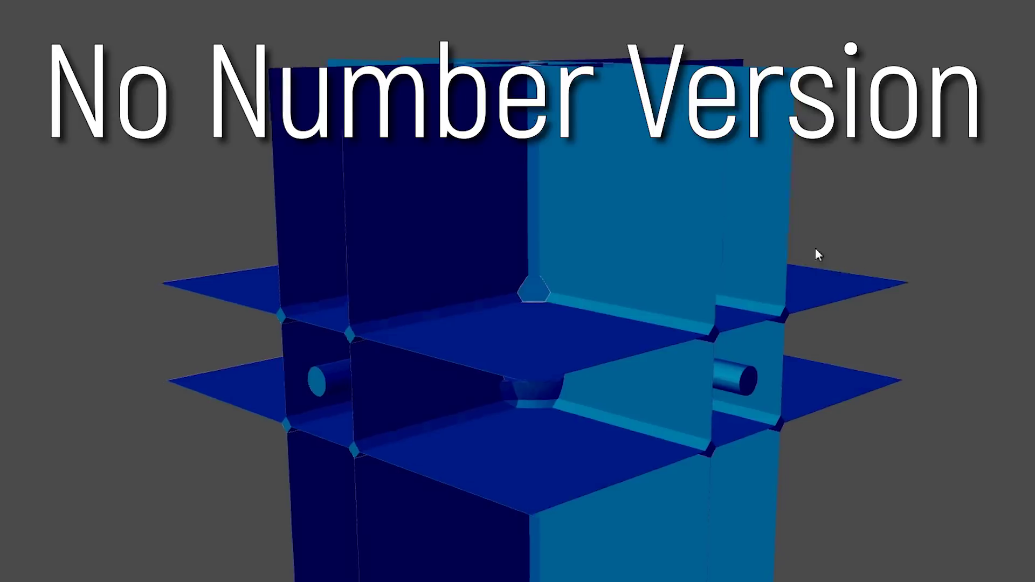
{"action": "middle_click_drag", "start_coordinate": [815, 248], "coordinate": [366, 281]}
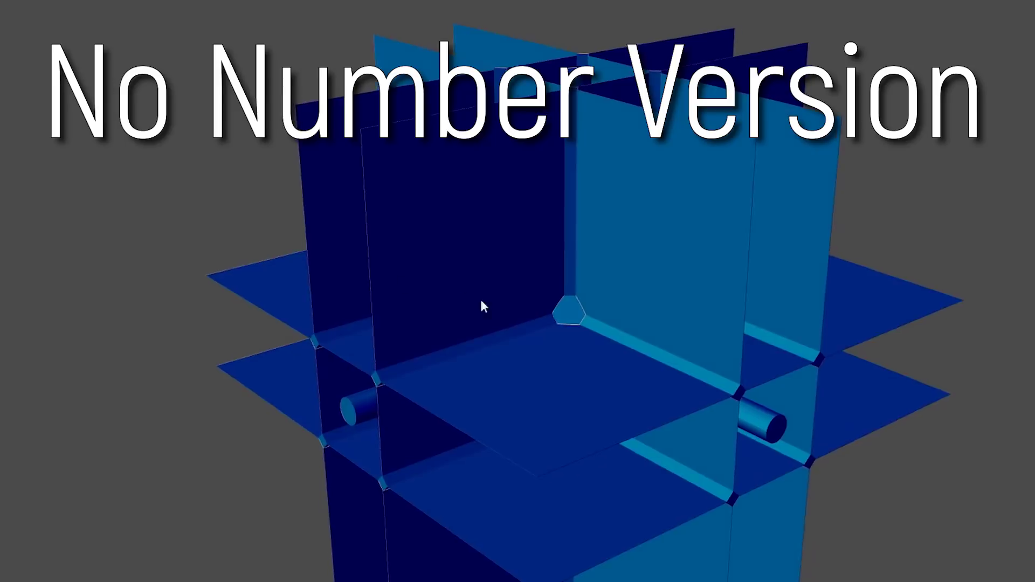
{"action": "scroll", "coordinate": [545, 303], "scroll_direction": "up", "scroll_amount": 5}
{"action": "middle_click_drag", "start_coordinate": [744, 260], "coordinate": [688, 273], "text": "shift"}
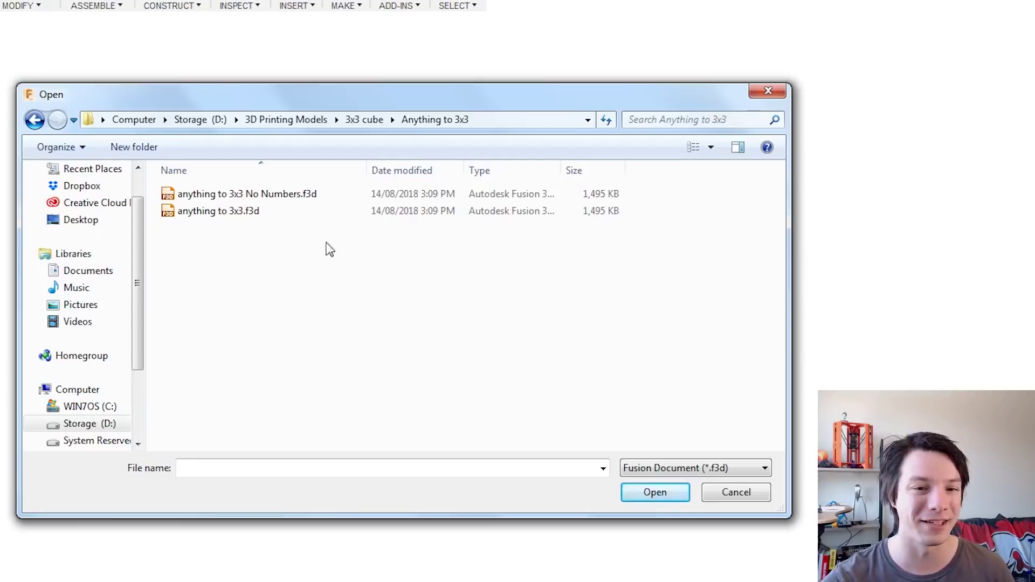
Step: Open the numbered cutter file "anything to 3x3.f3d" as a new design and inspect its intersecting planes
{"action": "left_click", "coordinate": [253, 213]}
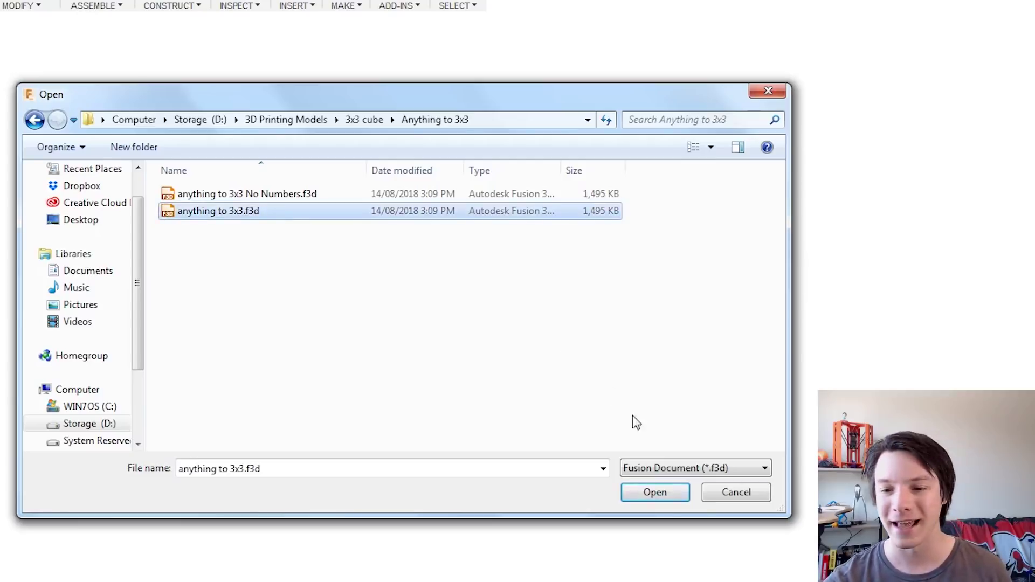
{"action": "left_click", "coordinate": [654, 492]}
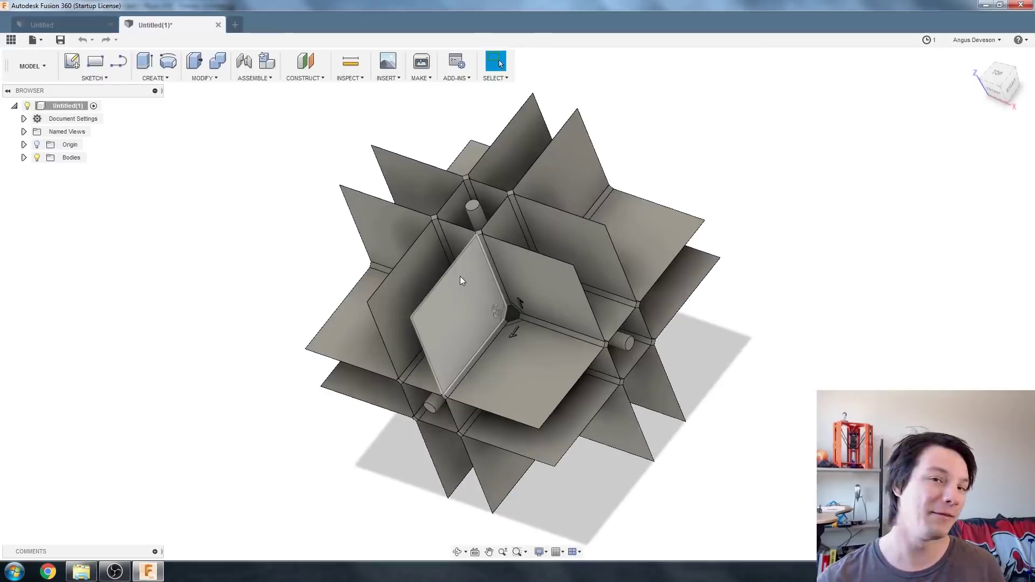
{"action": "middle_click_drag", "start_coordinate": [428, 291], "coordinate": [399, 283], "text": "shift"}
{"action": "left_click", "coordinate": [509, 255]}
{"action": "left_click", "coordinate": [571, 276]}
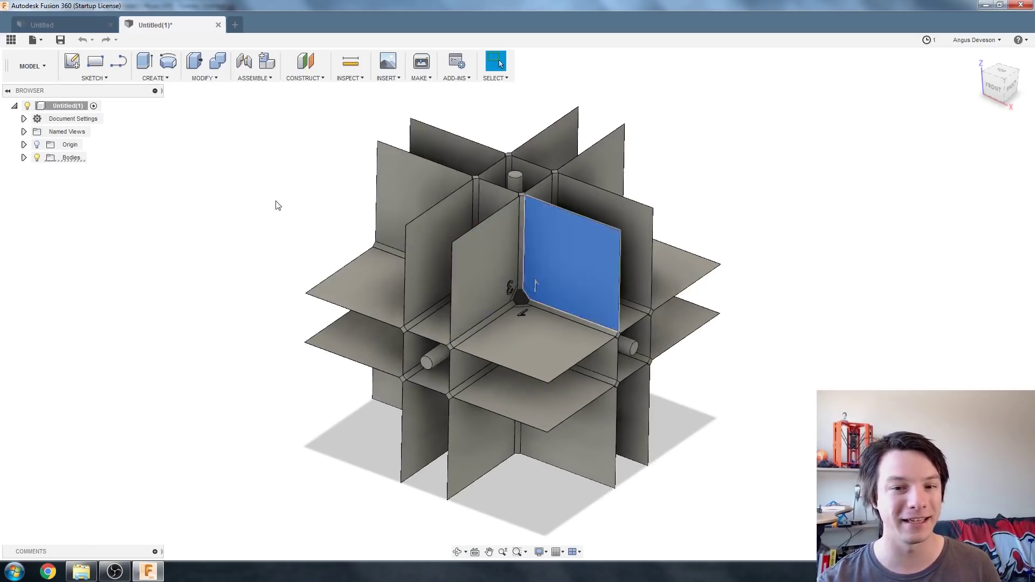
{"action": "left_click", "coordinate": [278, 203]}
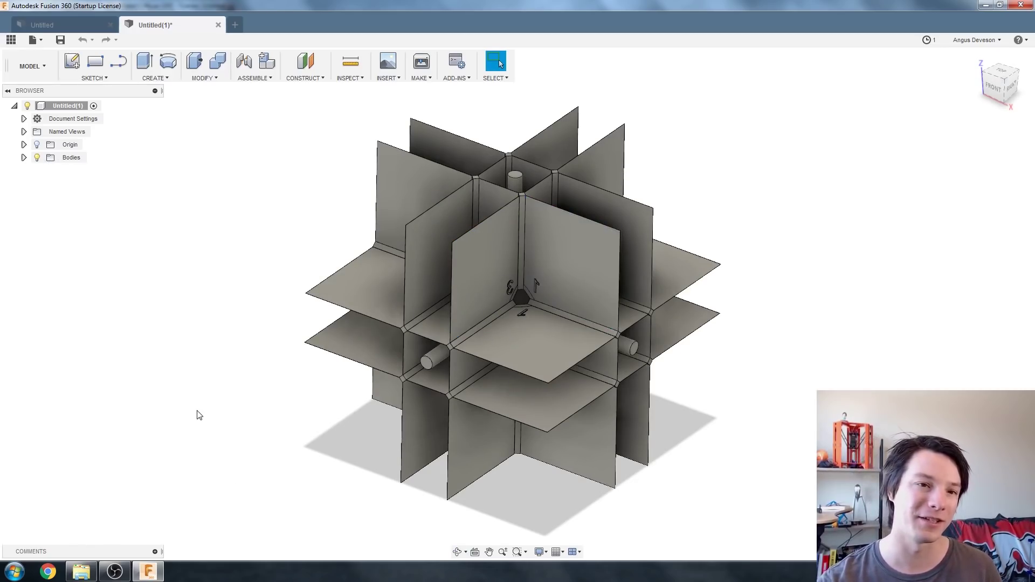
Step: Save the imported design as "anything to 3x3 cutter" in Maker's Muse Projects
{"action": "left_click", "coordinate": [60, 39]}
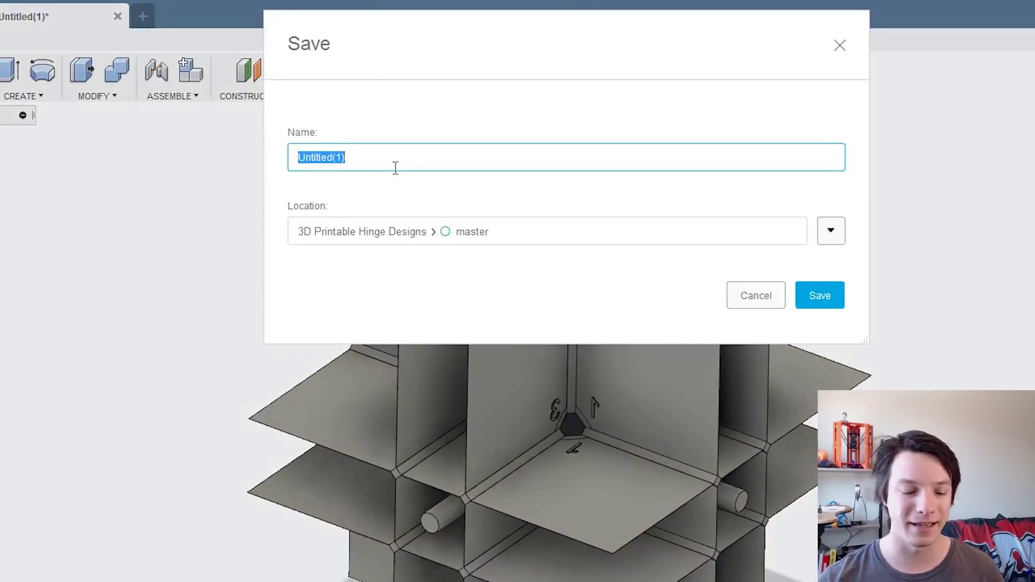
{"action": "type", "text": "anything to 3x3 cutter"}
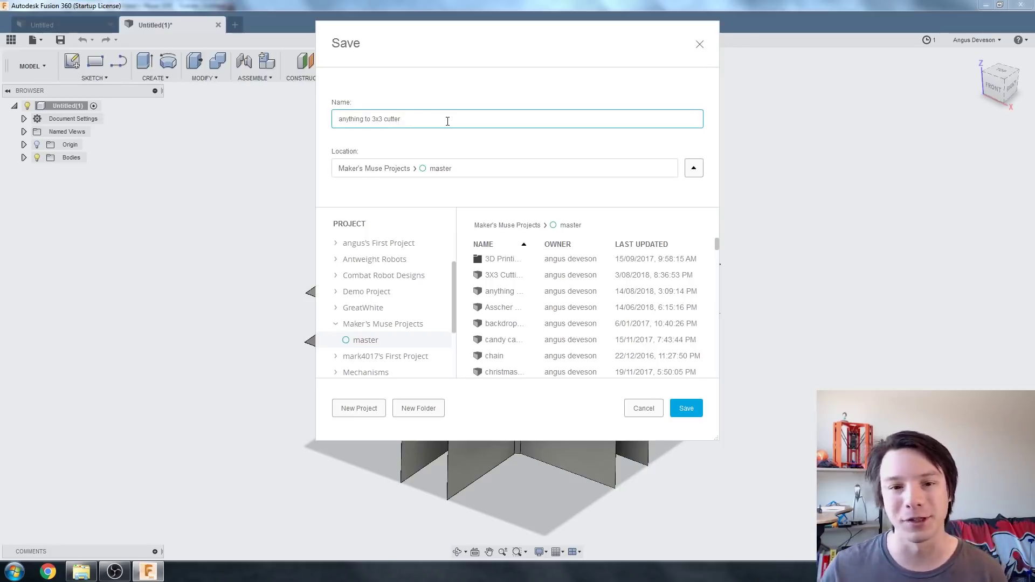
{"action": "left_click", "coordinate": [686, 408]}
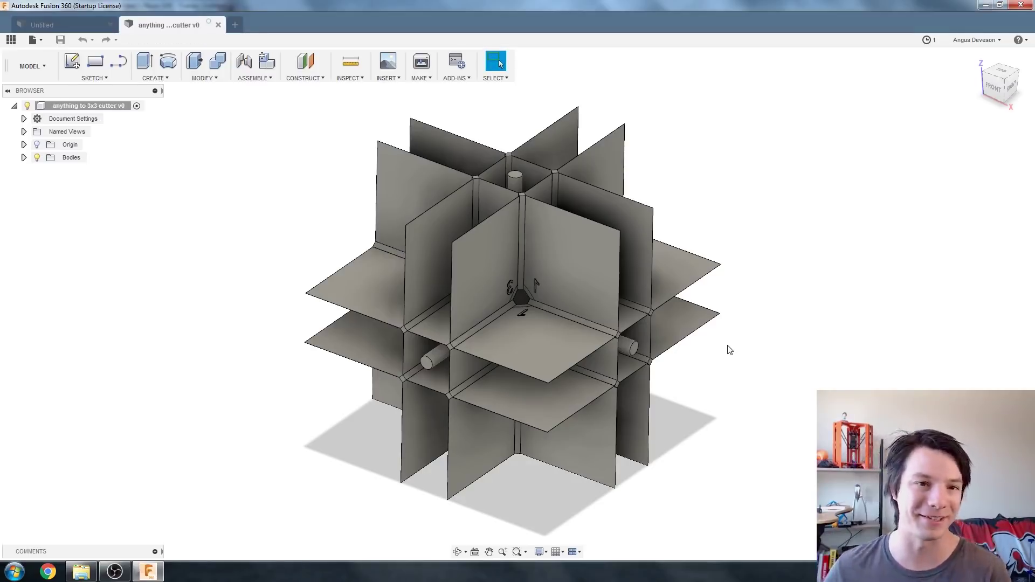
Step: Create a new empty design and save it as "sphere 3x3" in Maker's Muse Projects
{"action": "left_click", "coordinate": [234, 25]}
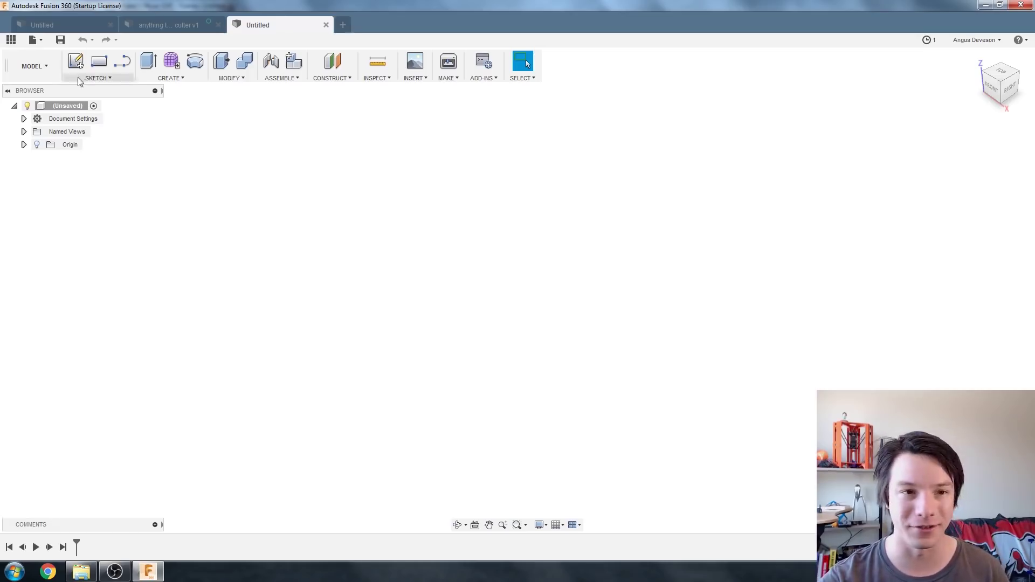
{"action": "left_click", "coordinate": [61, 40]}
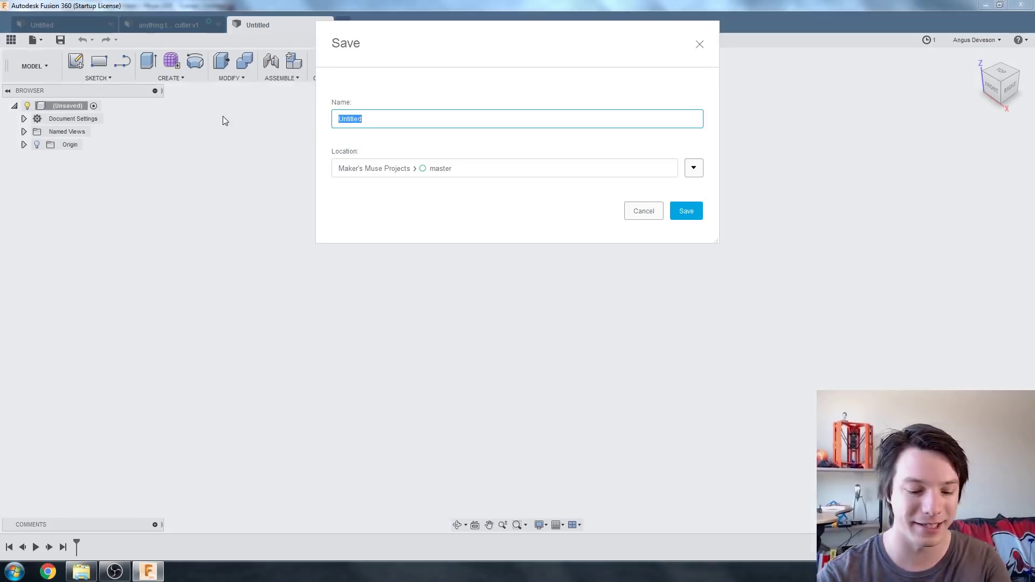
{"action": "type", "text": "shp"}
{"action": "key", "text": "BackSpace"}
{"action": "key", "text": "BackSpace"}
{"action": "type", "text": "pher"}
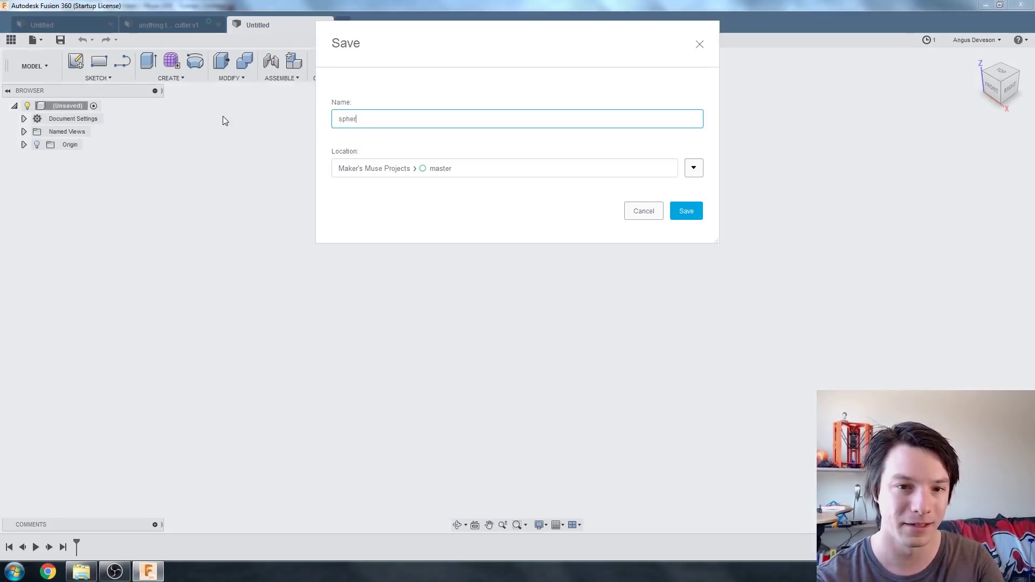
{"action": "type", "text": "e 3x3"}
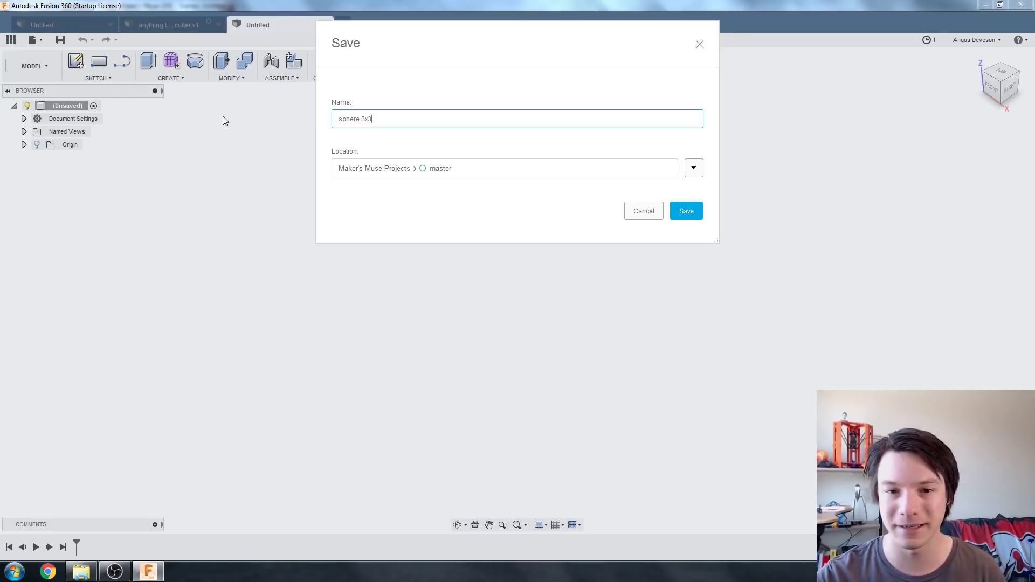
{"action": "left_click", "coordinate": [683, 216]}
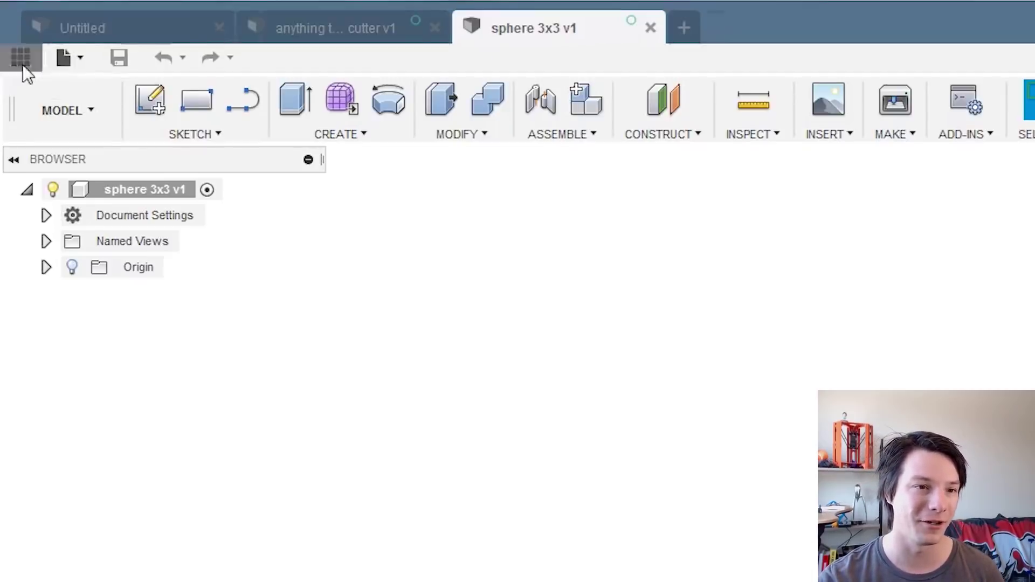
Step: Insert the anything to 3x3 cutter design from the recent data into the sphere 3x3 design, accepting its unmoved position
{"action": "left_click", "coordinate": [11, 41]}
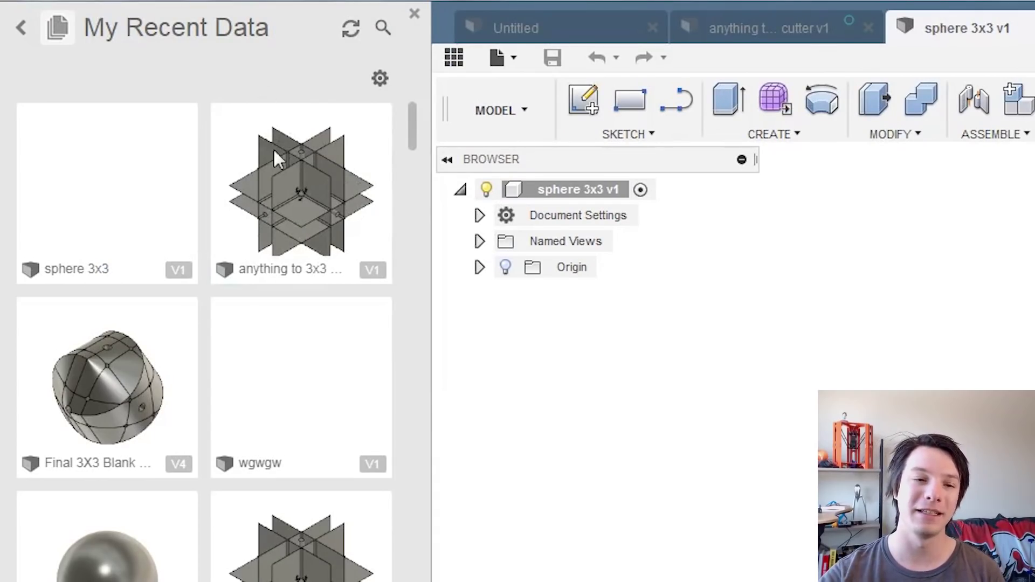
{"action": "right_click", "coordinate": [294, 145]}
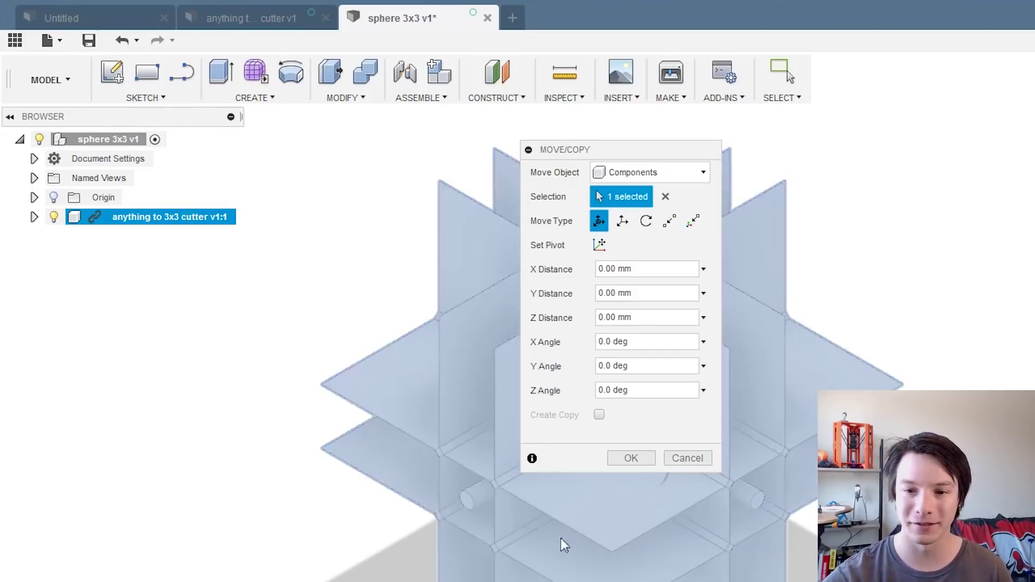
{"action": "left_click", "coordinate": [625, 458]}
{"action": "scroll", "coordinate": [938, 379], "scroll_direction": "up", "scroll_amount": 2}
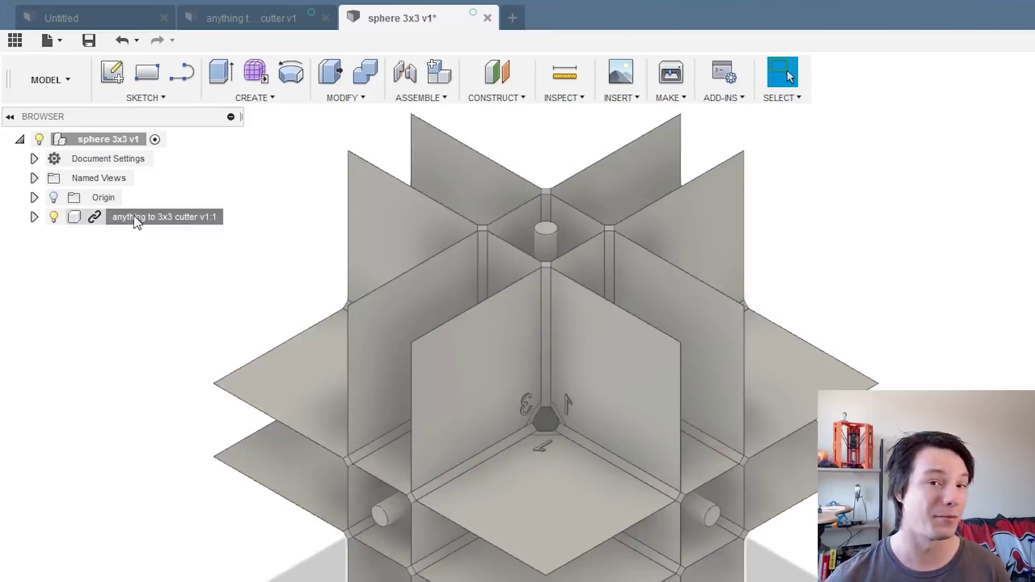
Step: Hide the inserted cutter component and expand its contents in the browser tree
{"action": "left_click", "coordinate": [136, 221]}
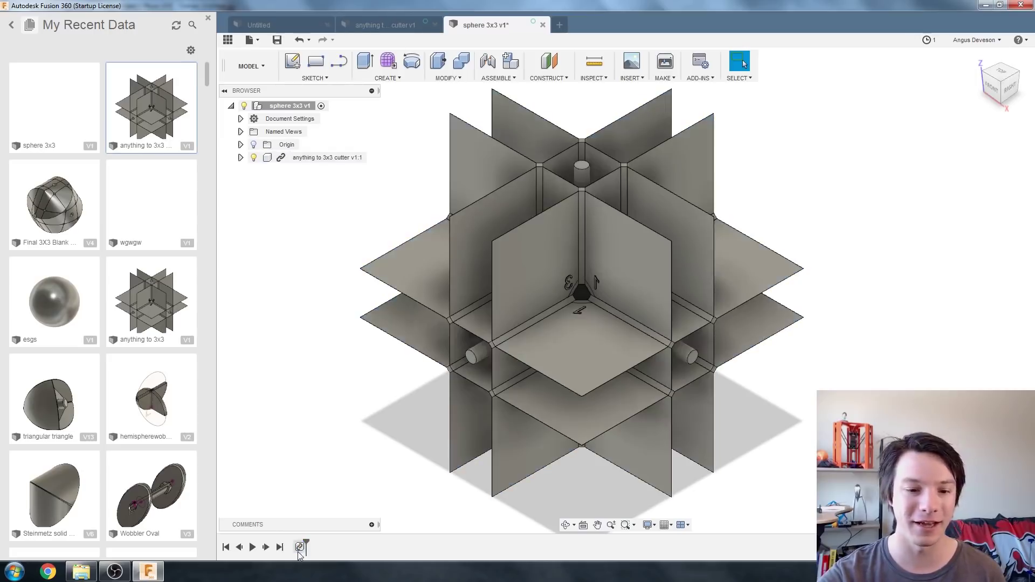
{"action": "left_click", "coordinate": [298, 550]}
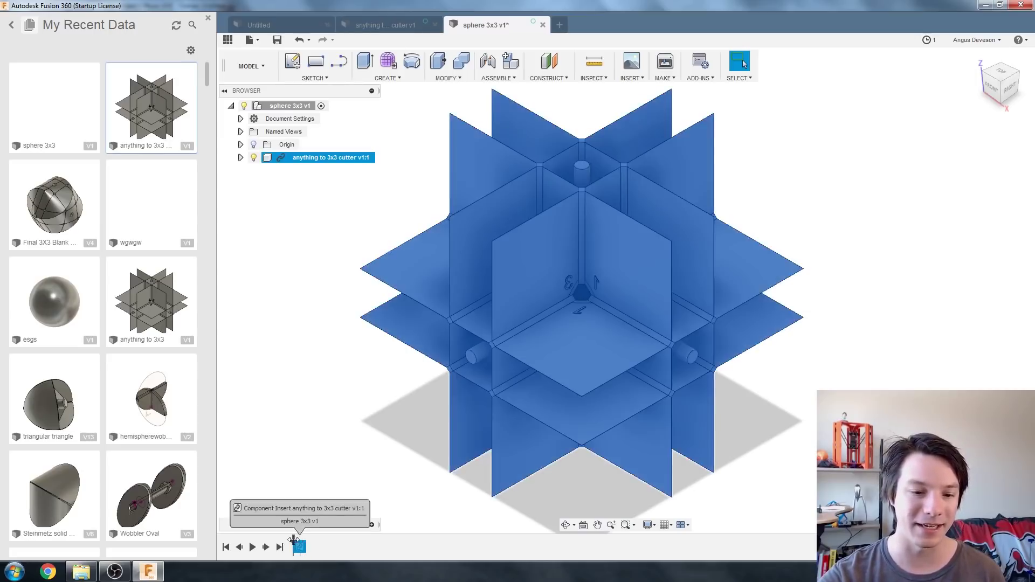
{"action": "left_click", "coordinate": [301, 410]}
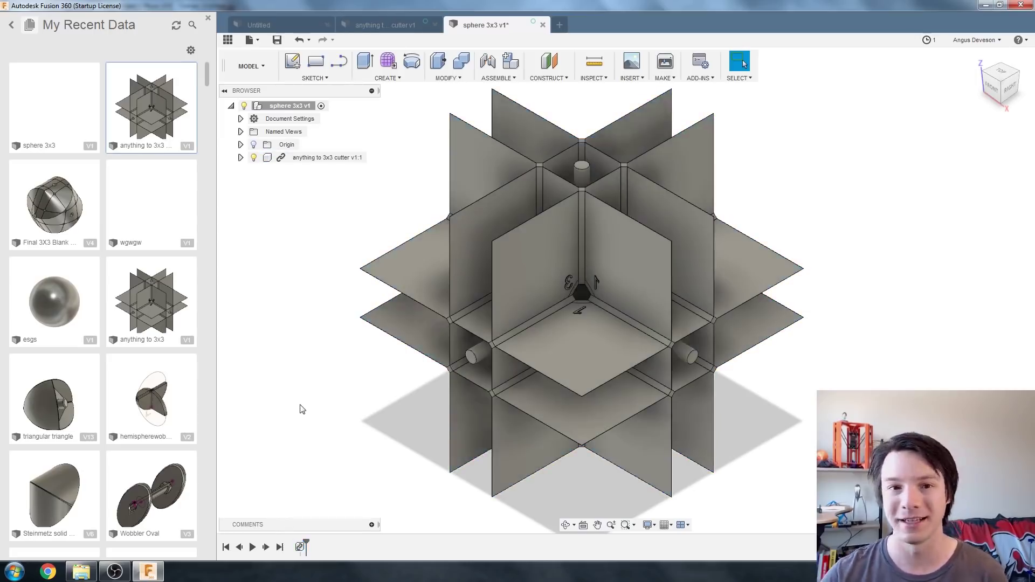
{"action": "left_click", "coordinate": [253, 157]}
{"action": "left_click", "coordinate": [241, 157]}
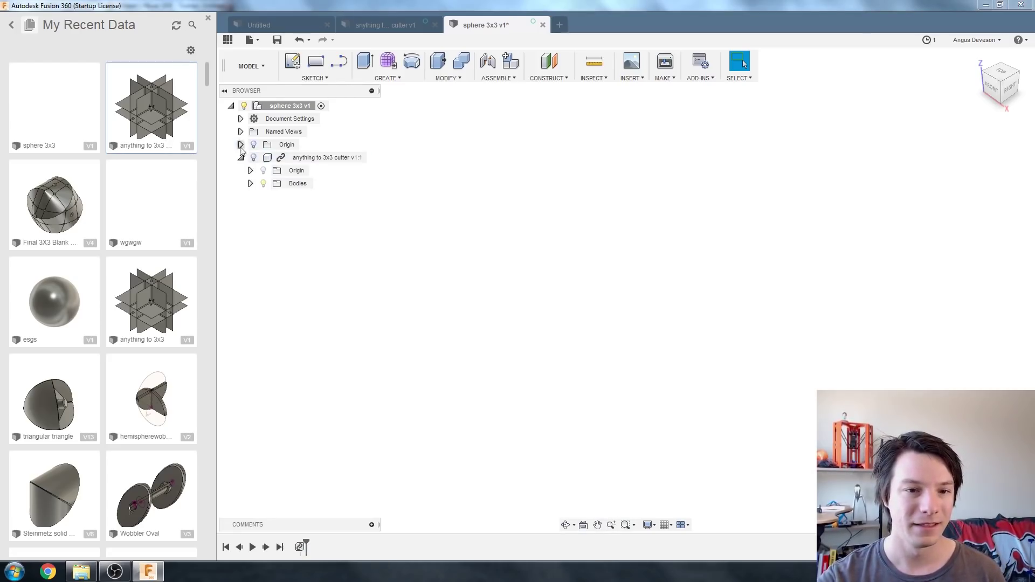
Step: Start a sketch on the XY origin plane and draw a circle about 120 mm in diameter centred on the origin
{"action": "left_click", "coordinate": [293, 61]}
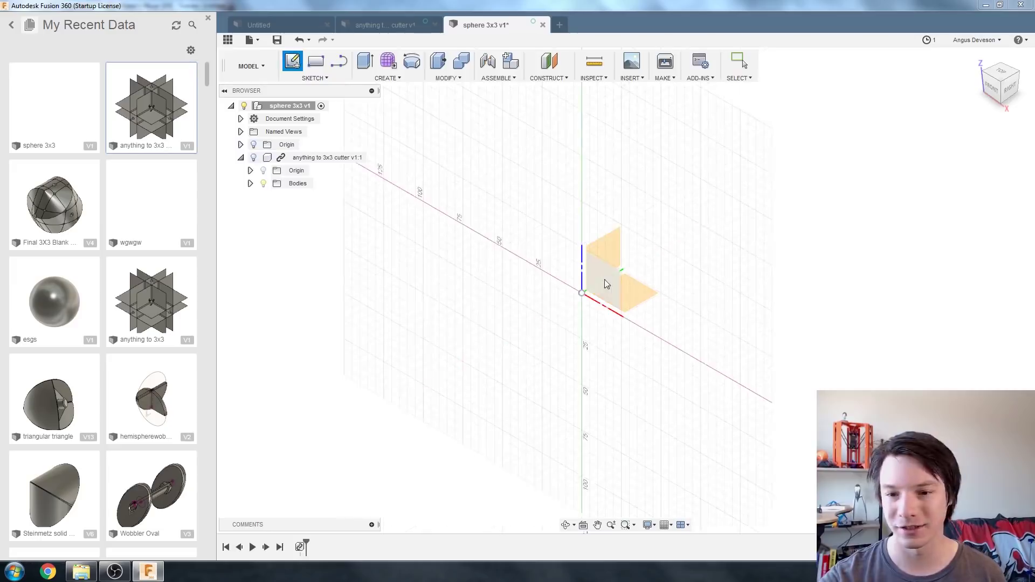
{"action": "left_click", "coordinate": [605, 285]}
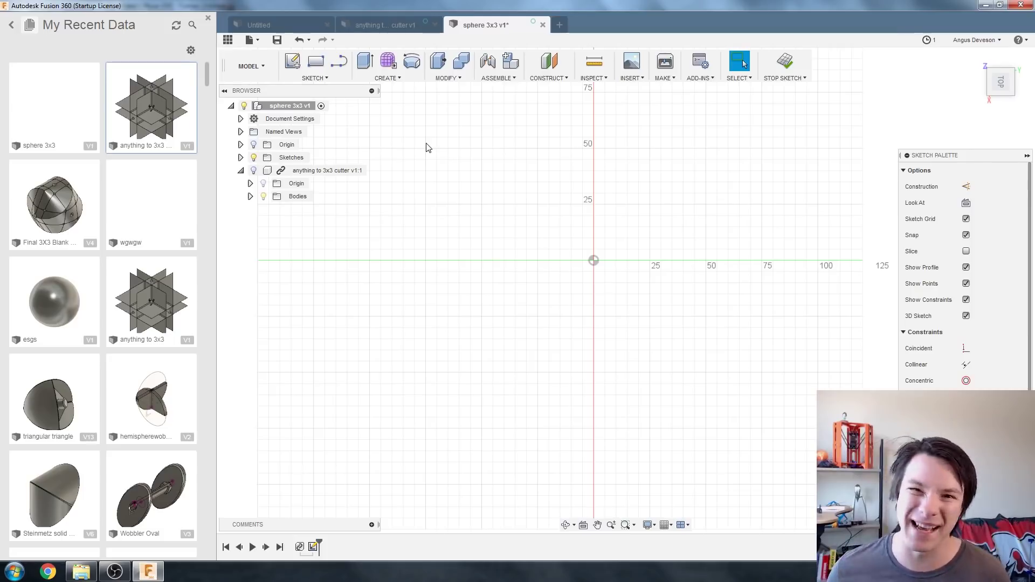
{"action": "left_click", "coordinate": [317, 79]}
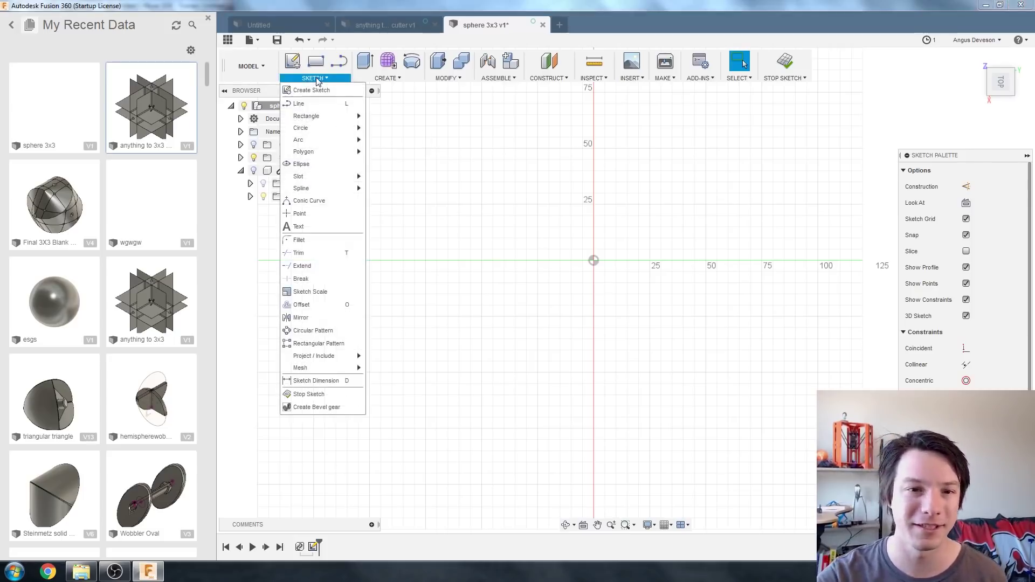
{"action": "mouse_move", "coordinate": [302, 128]}
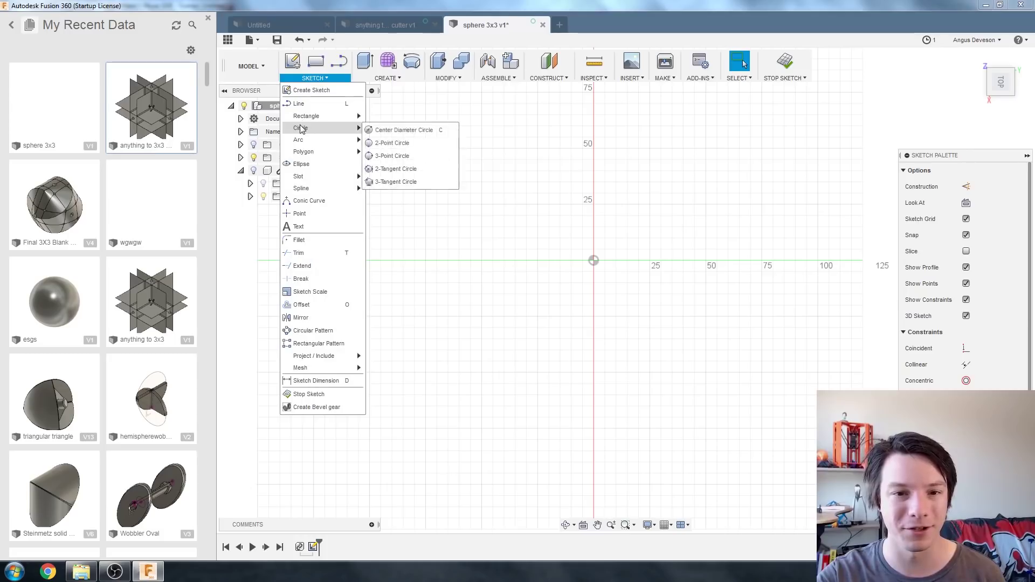
{"action": "left_click", "coordinate": [404, 132]}
{"action": "left_click", "coordinate": [594, 260]}
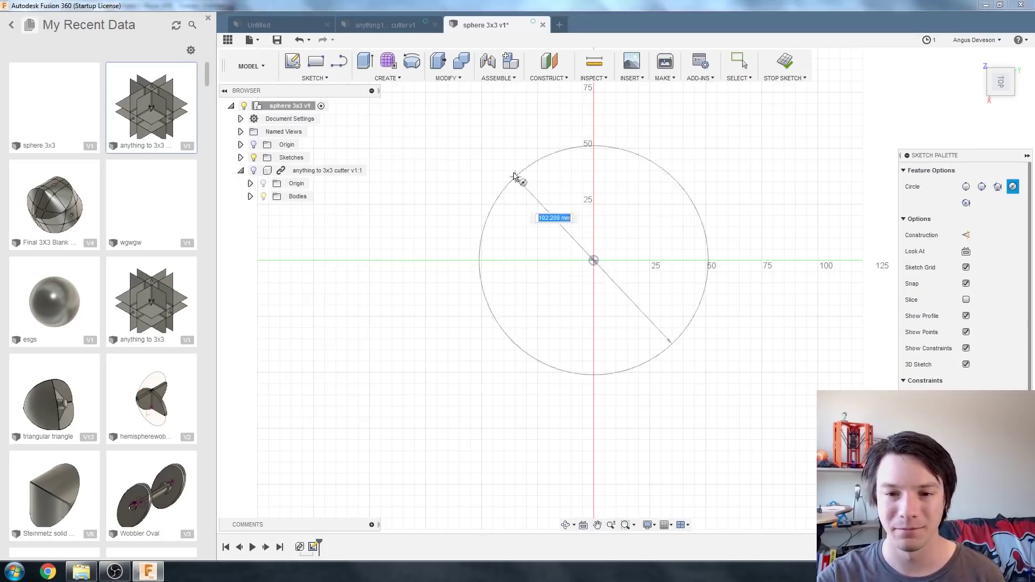
{"action": "left_click", "coordinate": [505, 161]}
Step: Set the circle's diameter to 80 mm, split it with a vertical line through its centre, and finish the sketch
{"action": "key", "text": "d"}
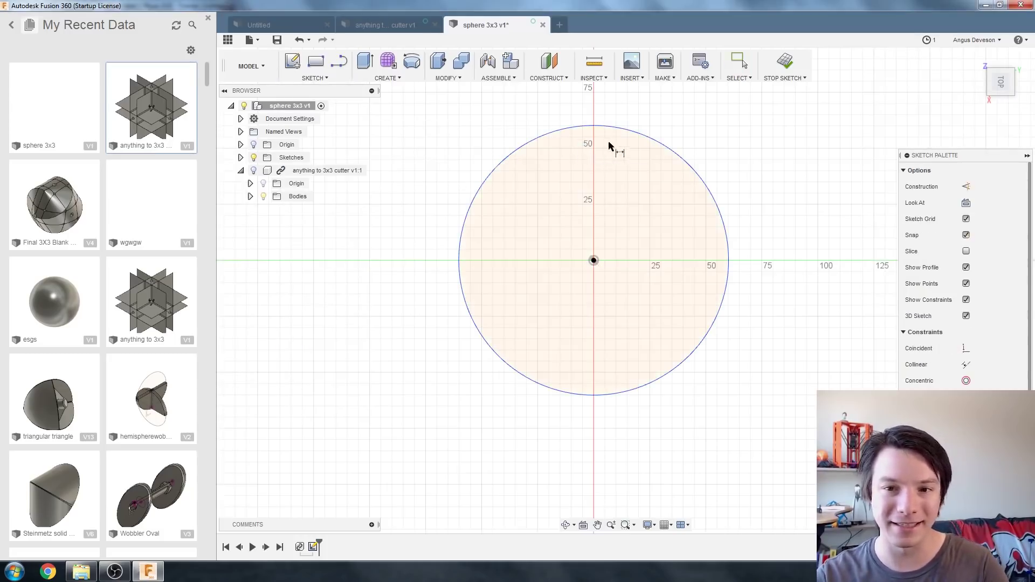
{"action": "left_click", "coordinate": [628, 134]}
{"action": "left_click", "coordinate": [676, 134]}
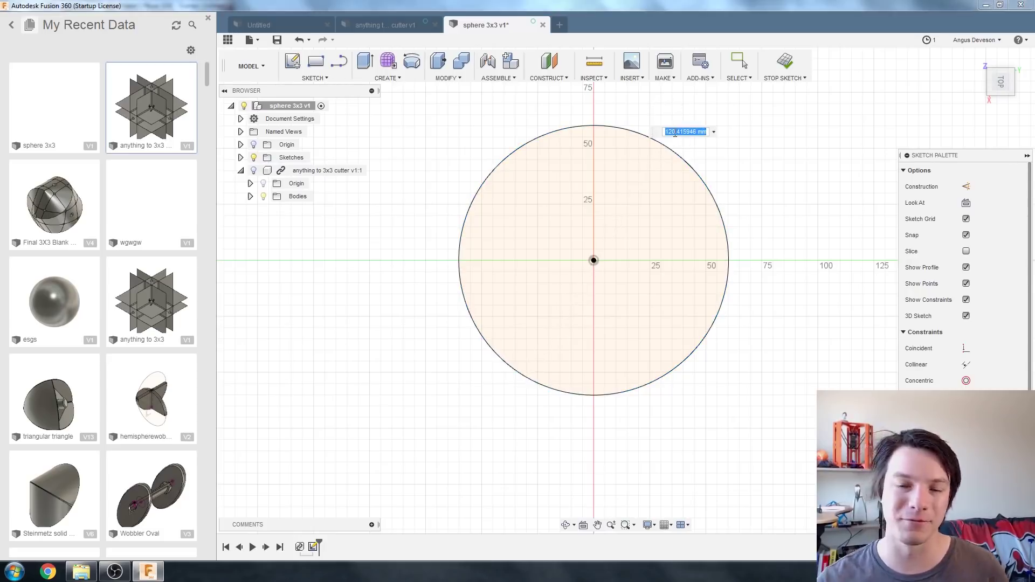
{"action": "type", "text": "80"}
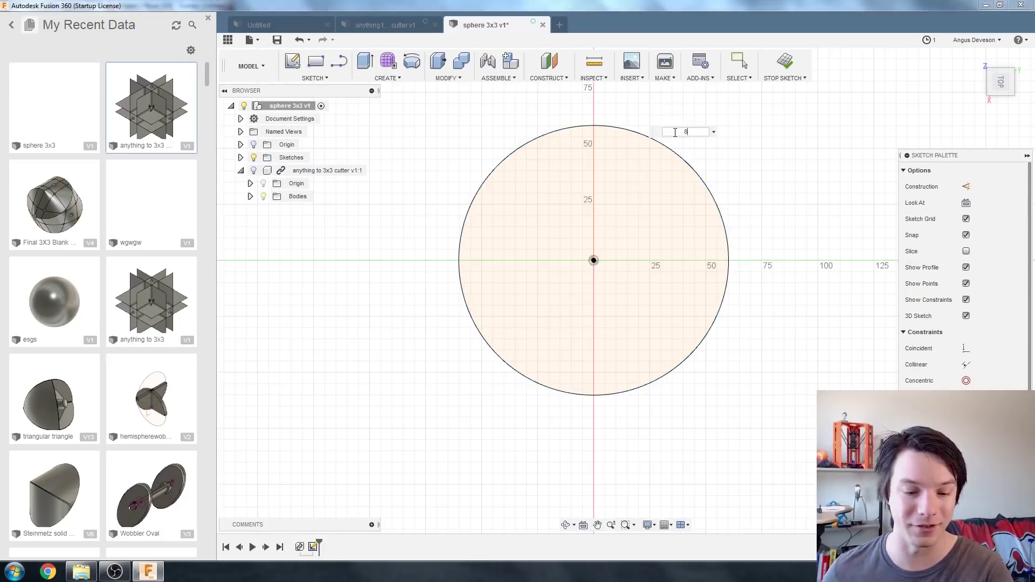
{"action": "key", "text": "Return"}
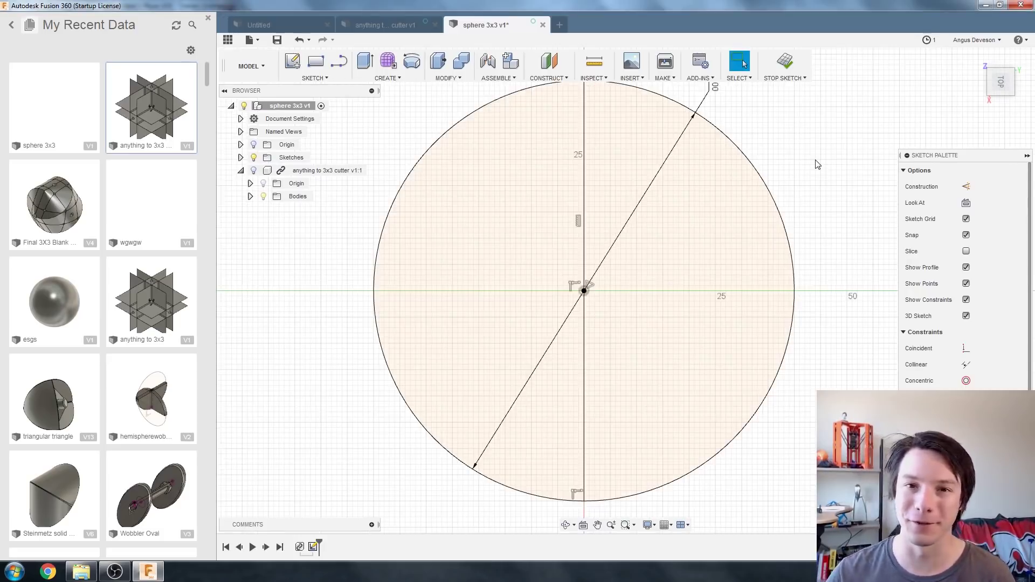
{"action": "scroll", "coordinate": [817, 165], "scroll_direction": "down", "scroll_amount": 3}
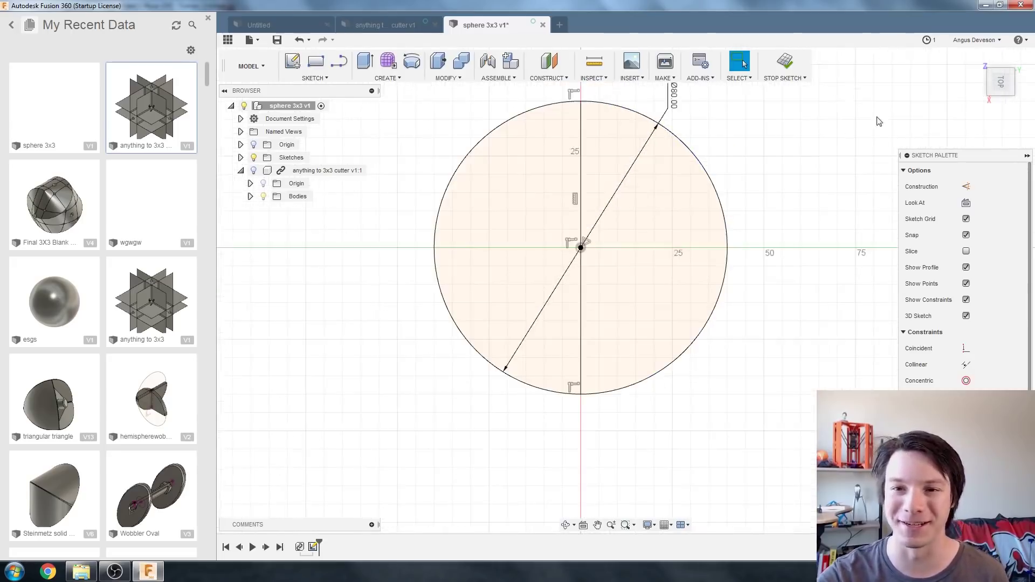
{"action": "left_click", "coordinate": [785, 61]}
Step: Revolve one half of the circle fully around the vertical centre line as a new body to form the sphere
{"action": "left_click", "coordinate": [402, 71]}
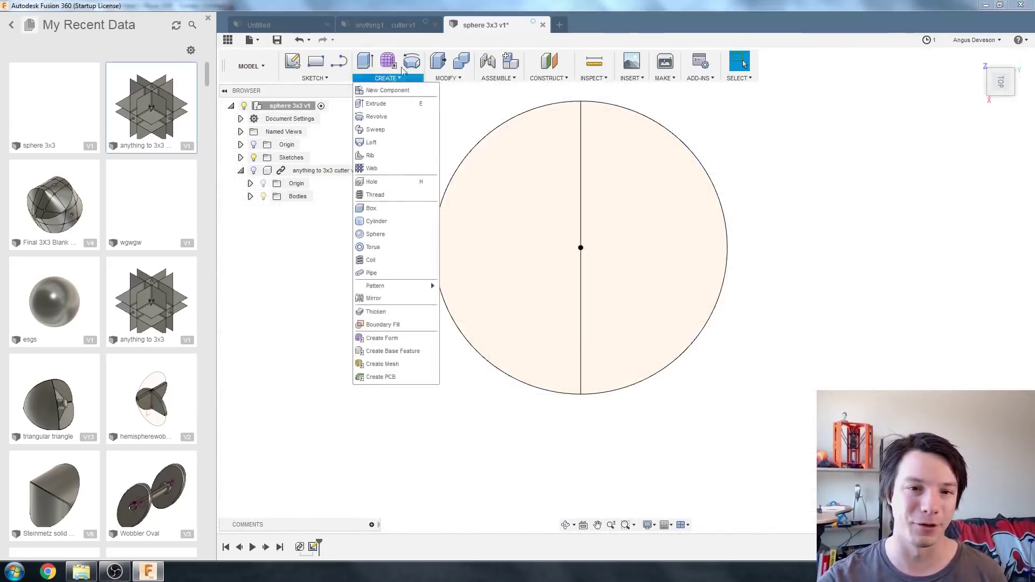
{"action": "left_click", "coordinate": [377, 116]}
{"action": "left_click", "coordinate": [474, 170]}
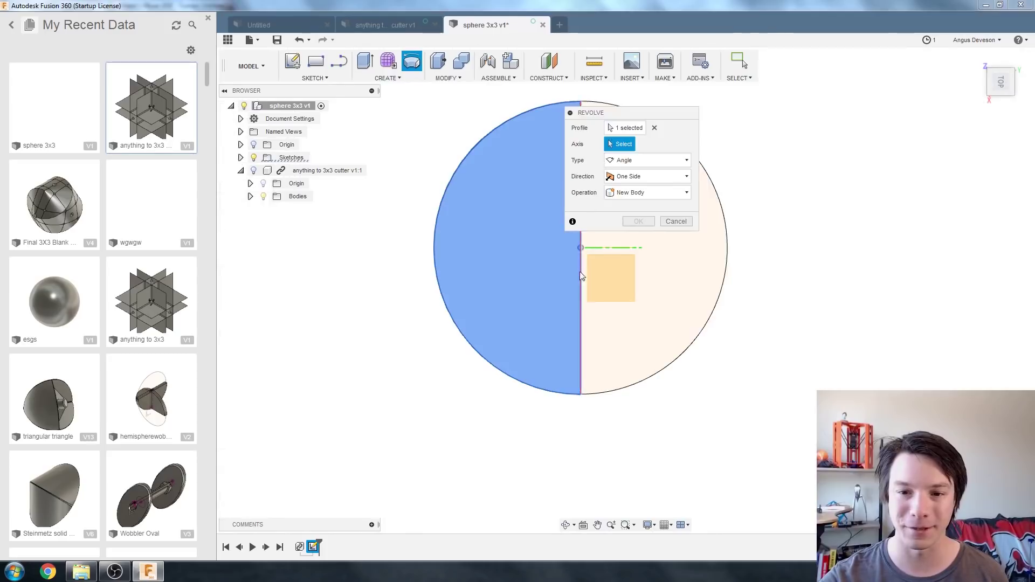
{"action": "left_click", "coordinate": [581, 275]}
{"action": "left_click", "coordinate": [637, 228]}
{"action": "mouse_move", "coordinate": [592, 231]}
{"action": "middle_mouse_down", "text": "shift"}
{"action": "mouse_move", "coordinate": [546, 180]}
{"action": "mouse_move", "coordinate": [608, 236]}
{"action": "middle_mouse_up", "text": "shift"}
{"action": "scroll", "coordinate": [600, 273], "scroll_direction": "up", "scroll_amount": 2}
{"action": "middle_click_drag", "start_coordinate": [599, 273], "coordinate": [556, 283]}
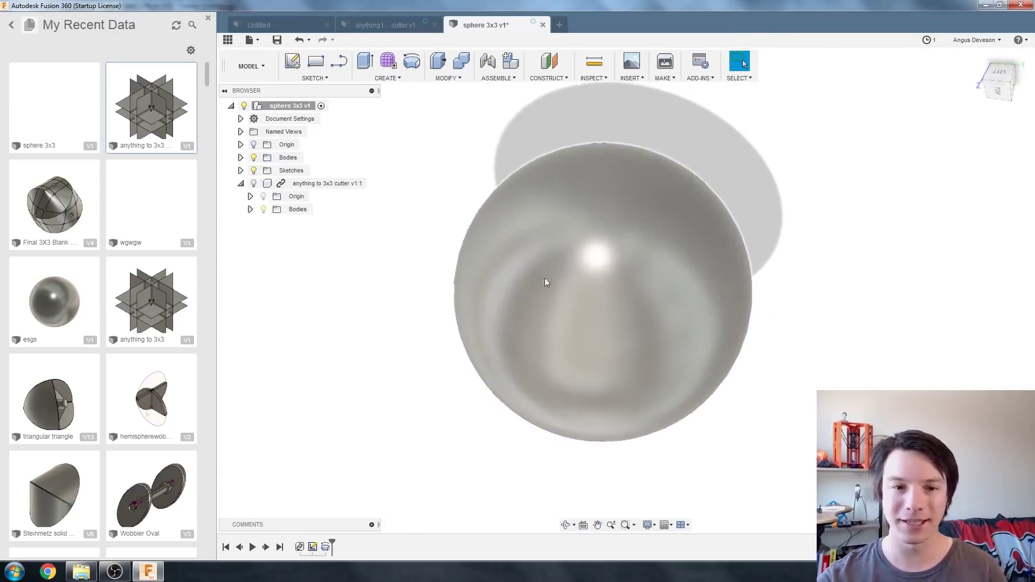
Step: Show the anything to 3x3 cutter component around the sphere and close the data panel
{"action": "left_click", "coordinate": [264, 185]}
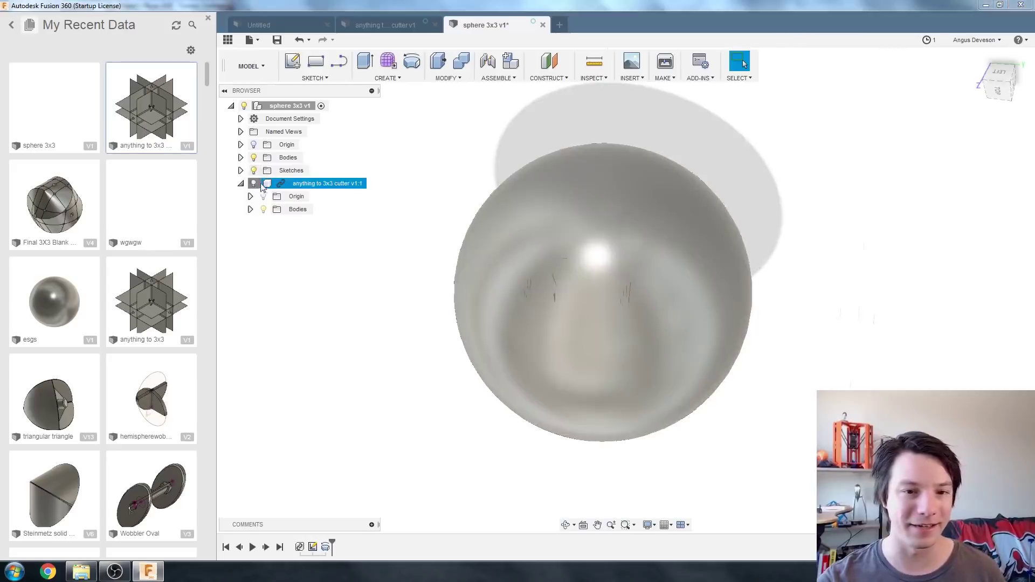
{"action": "left_click", "coordinate": [254, 183]}
{"action": "middle_click_drag", "start_coordinate": [430, 204], "coordinate": [472, 232], "text": "shift"}
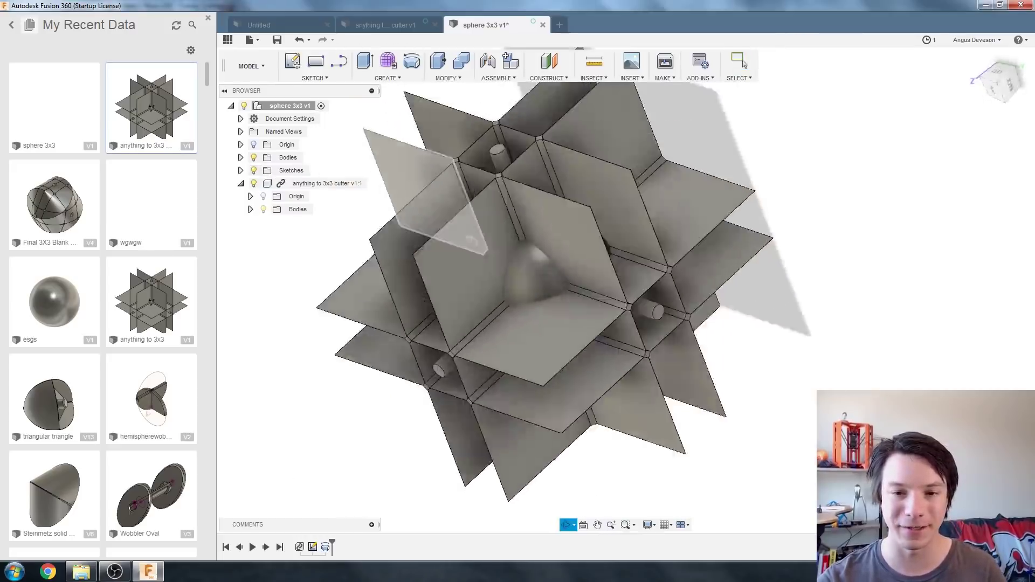
{"action": "scroll", "coordinate": [512, 216], "scroll_direction": "up", "scroll_amount": 3}
{"action": "left_click", "coordinate": [209, 18]}
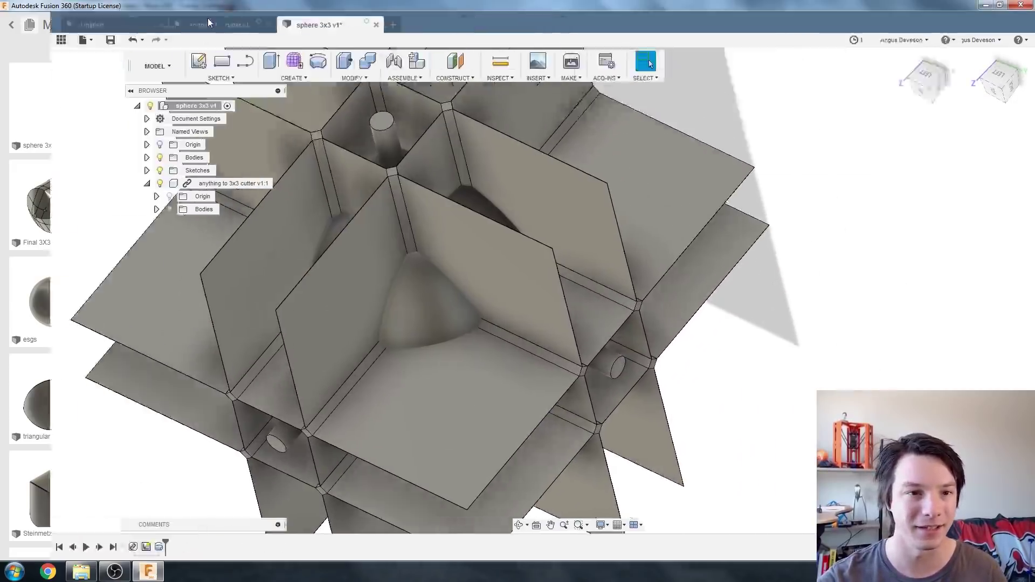
{"action": "middle_click_drag", "start_coordinate": [299, 260], "coordinate": [465, 230], "text": "shift"}
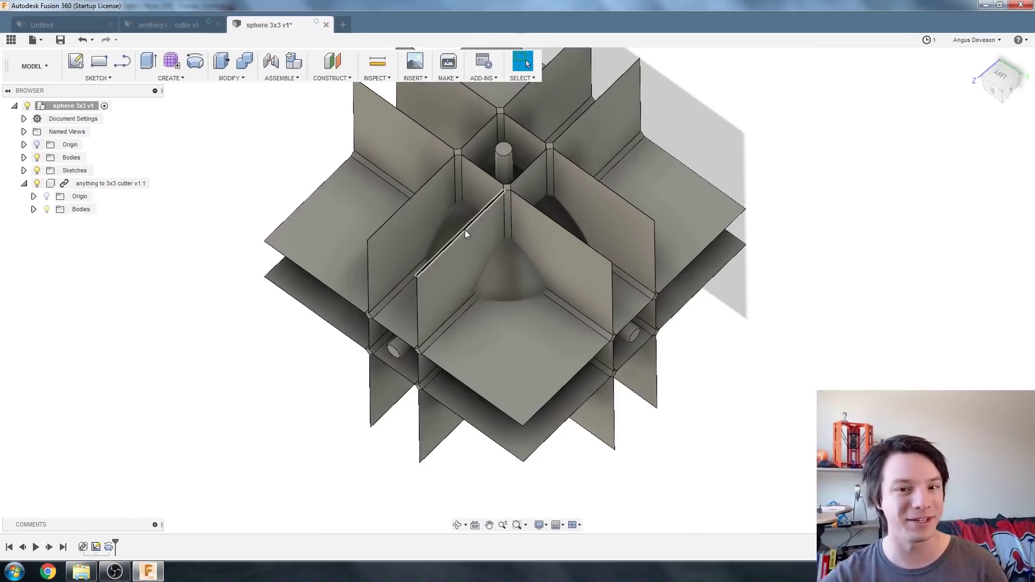
Step: Measure the distance between the two opposite outer edges of one cutter plane
{"action": "scroll", "coordinate": [465, 230], "scroll_direction": "up", "scroll_amount": 3}
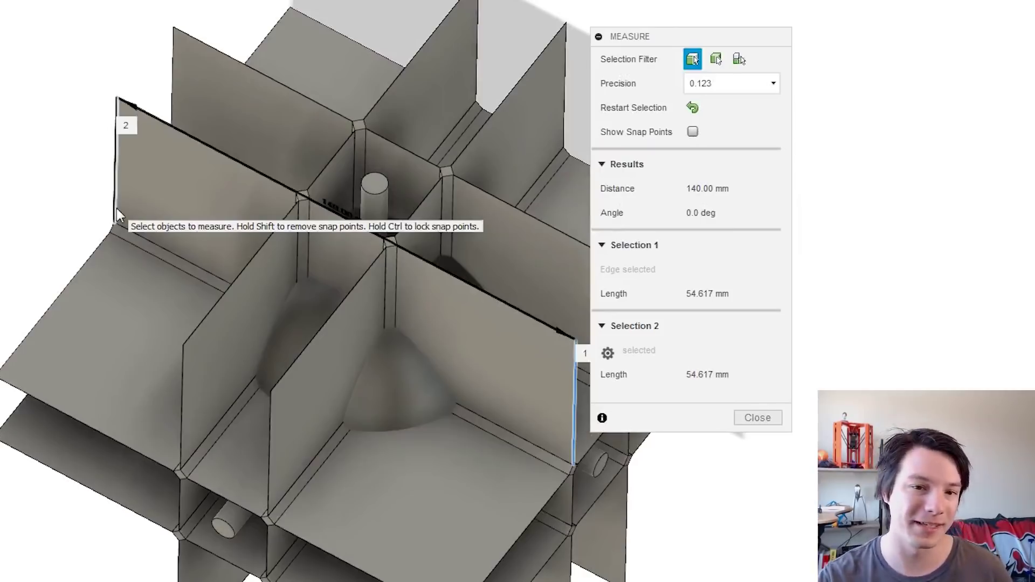
{"action": "middle_click_drag", "start_coordinate": [202, 273], "coordinate": [208, 238], "text": "shift"}
{"action": "middle_click_drag", "start_coordinate": [537, 250], "coordinate": [203, 206], "text": "shift"}
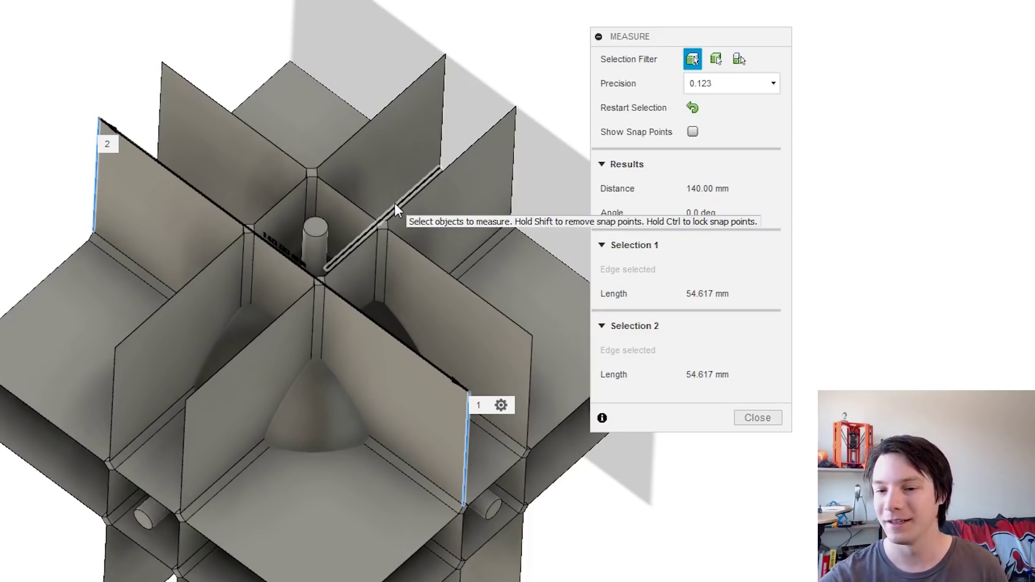
{"action": "left_click", "coordinate": [758, 419]}
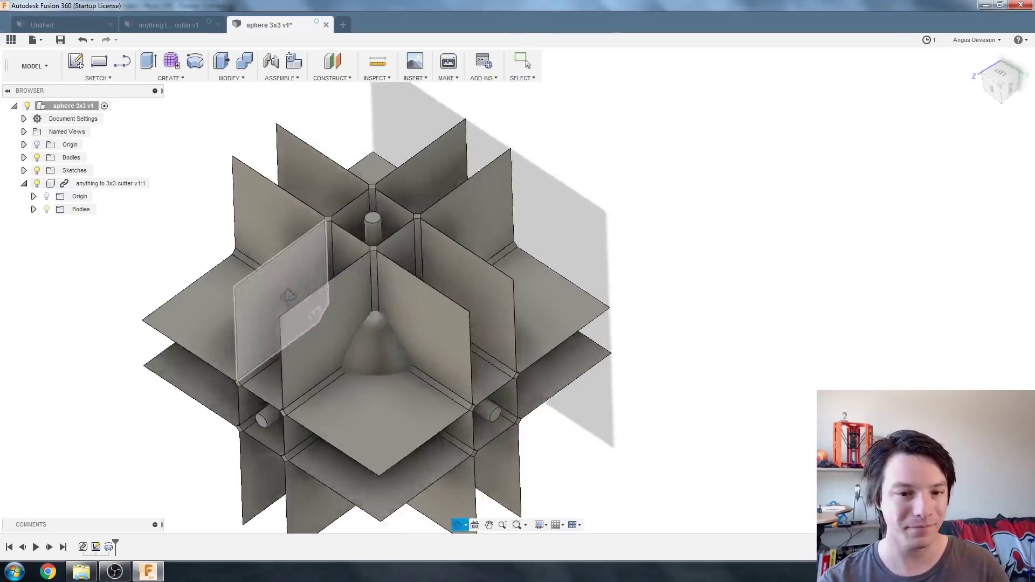
Step: Cut the sphere with the Combine command, using the sphere as target body and the 3x3 cutter as tool body
{"action": "middle_click_drag", "start_coordinate": [168, 334], "coordinate": [203, 236], "text": "shift"}
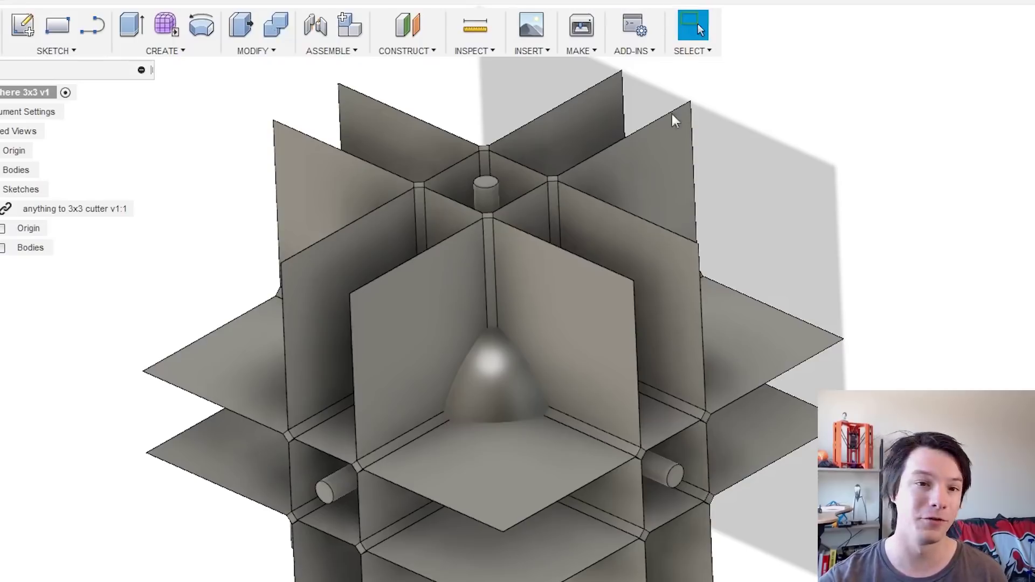
{"action": "left_click", "coordinate": [276, 25]}
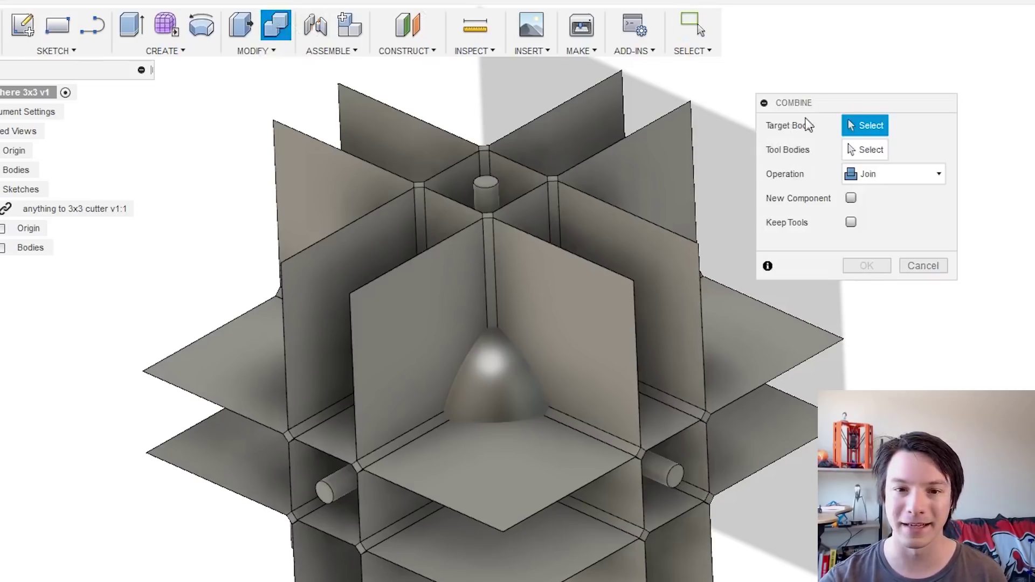
{"action": "left_click", "coordinate": [501, 367]}
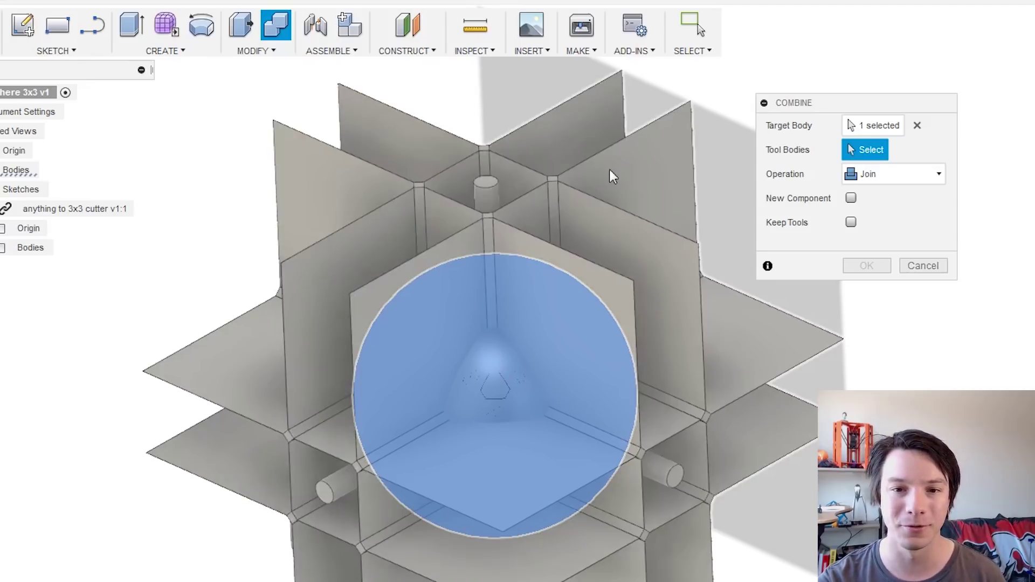
{"action": "left_click", "coordinate": [623, 181]}
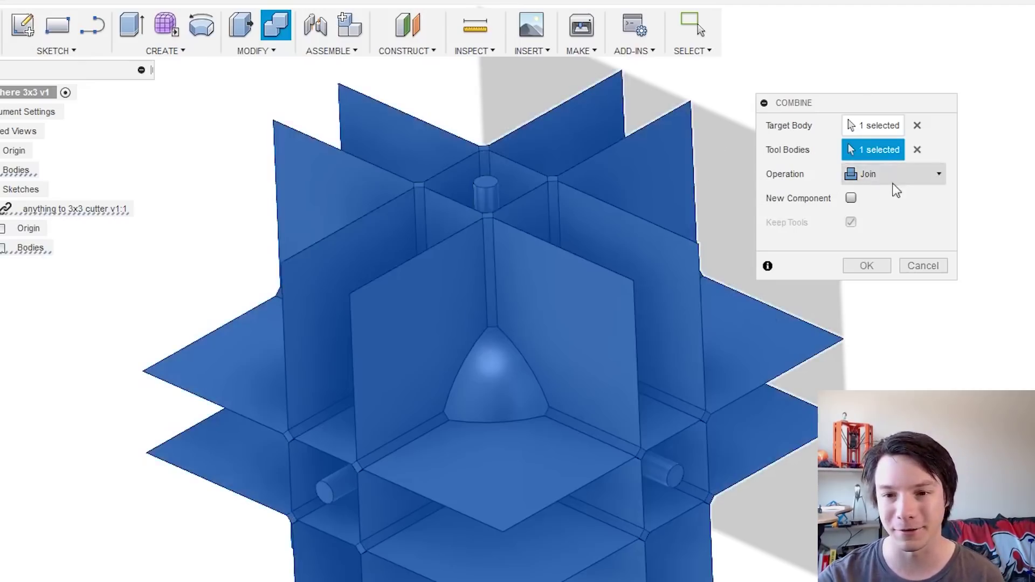
{"action": "left_click", "coordinate": [897, 181]}
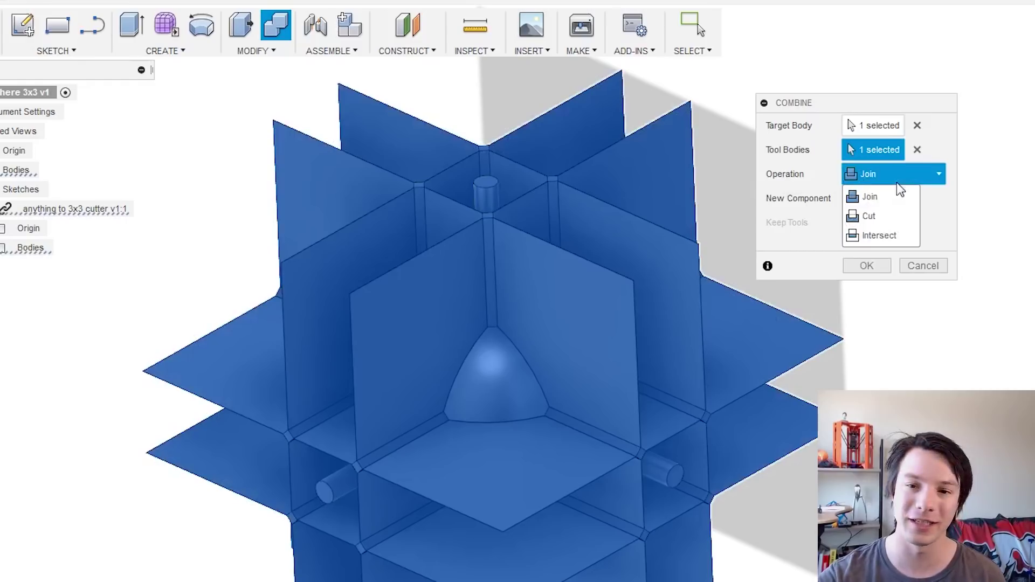
{"action": "left_click", "coordinate": [866, 222]}
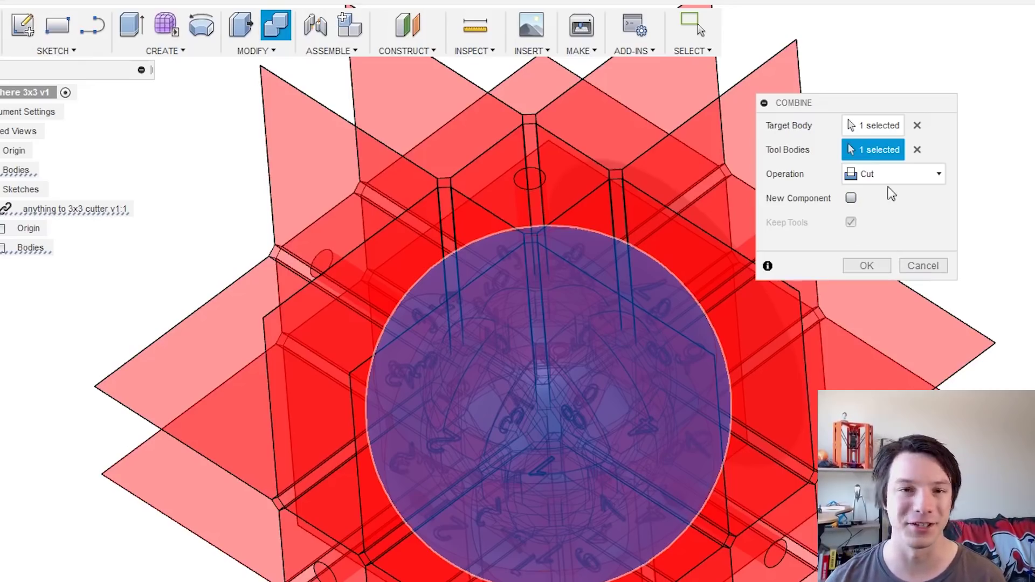
{"action": "left_click", "coordinate": [862, 265]}
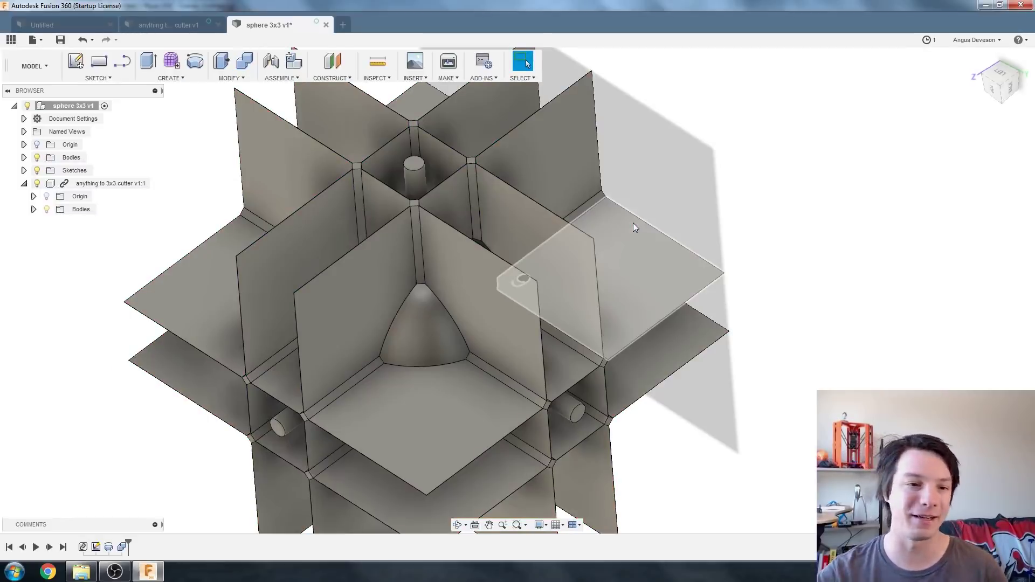
Step: Hide the anything to 3x3 cutter component to expose the cut sphere
{"action": "left_click", "coordinate": [35, 187]}
{"action": "left_click", "coordinate": [37, 184]}
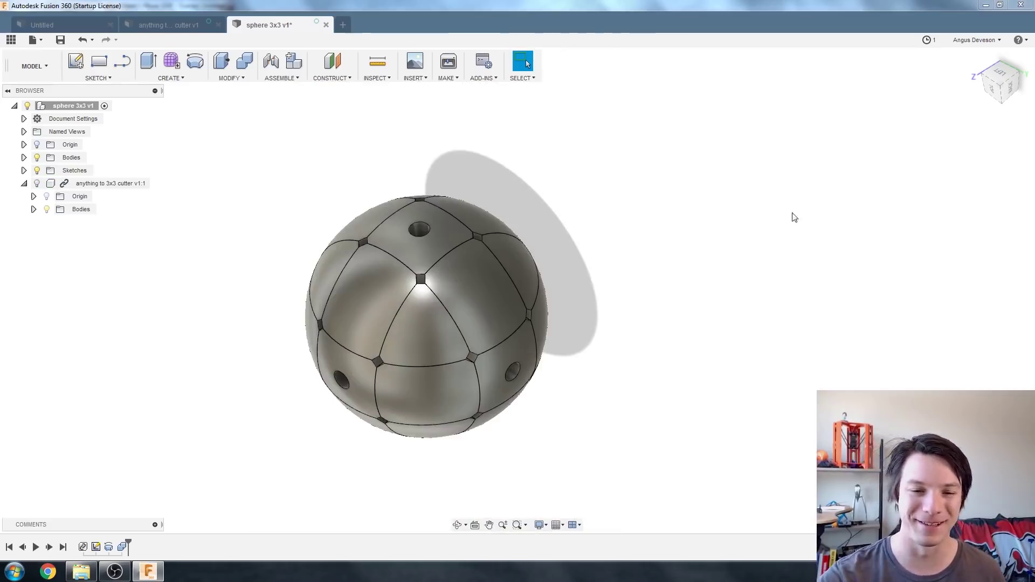
{"action": "scroll", "coordinate": [406, 356], "scroll_direction": "down", "scroll_amount": 2}
{"action": "scroll", "coordinate": [405, 356], "scroll_direction": "up", "scroll_amount": 3}
{"action": "middle_click_drag", "start_coordinate": [380, 339], "coordinate": [419, 166], "text": "shift"}
{"action": "scroll", "coordinate": [384, 191], "scroll_direction": "up", "scroll_amount": 2}
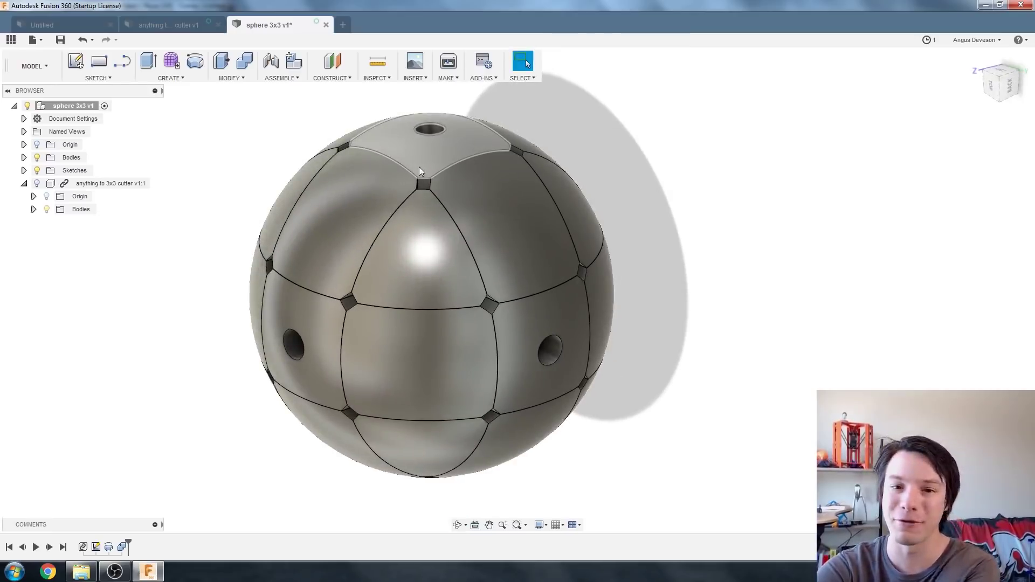
{"action": "middle_click_drag", "start_coordinate": [273, 170], "coordinate": [271, 193], "text": "shift"}
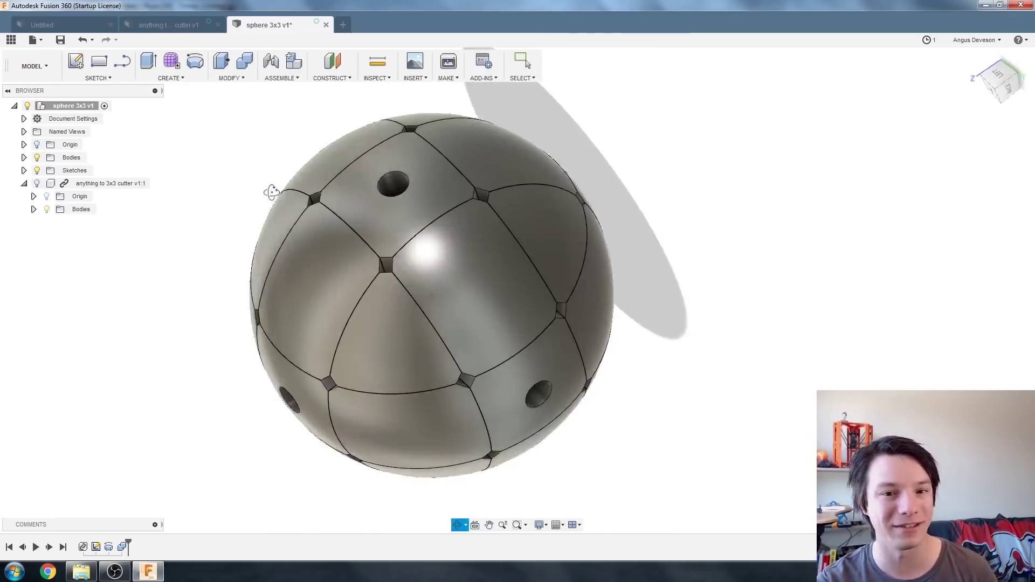
{"action": "middle_click_drag", "start_coordinate": [368, 175], "coordinate": [429, 205], "text": "shift"}
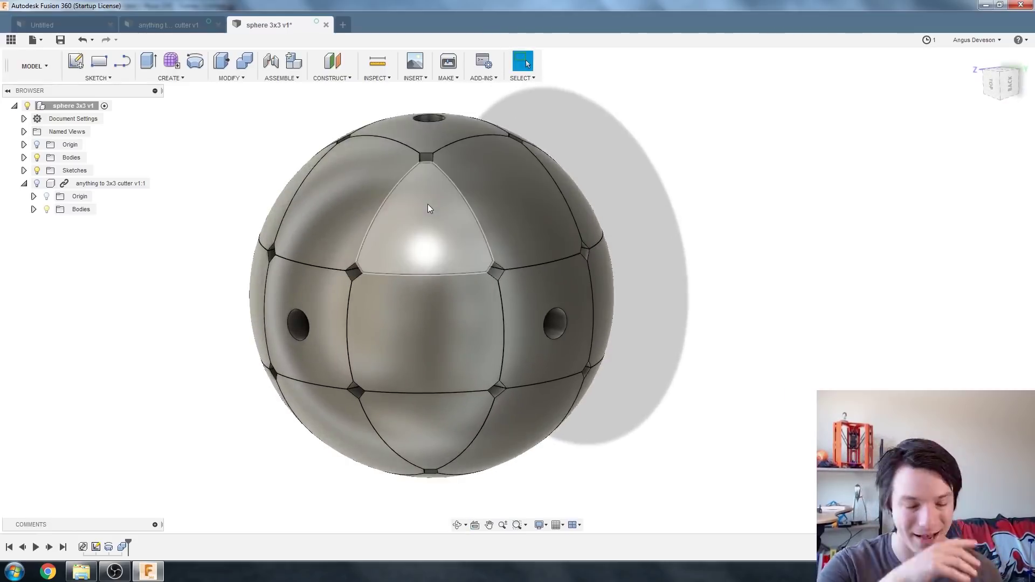
{"action": "middle_click_drag", "start_coordinate": [376, 185], "coordinate": [319, 204], "text": "shift"}
Step: Expand the sphere design's Bodies folder and check how many separate bodies the cut produced
{"action": "left_click", "coordinate": [23, 157]}
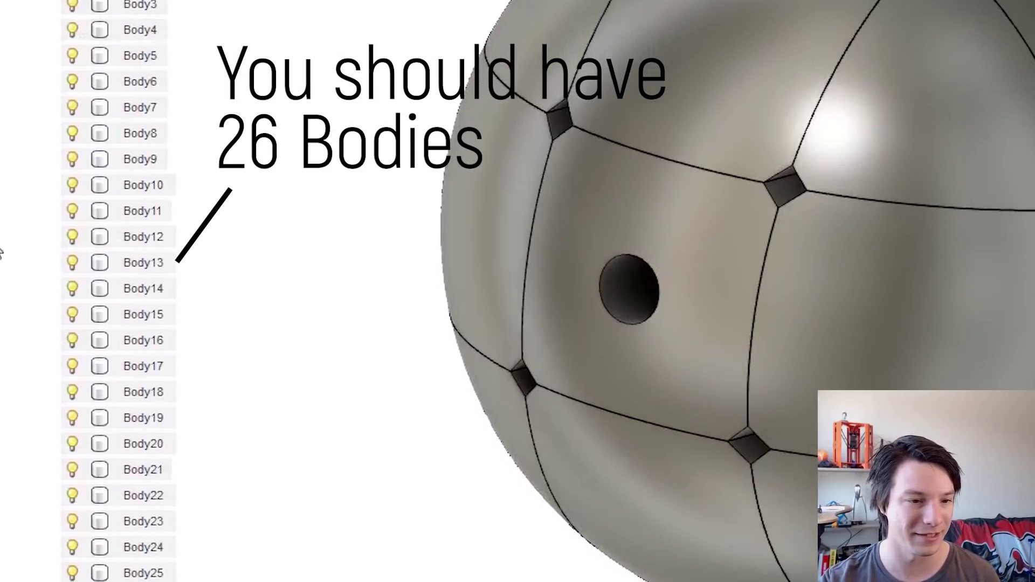
{"action": "scroll", "coordinate": [64, 389], "scroll_direction": "down", "scroll_amount": 1}
{"action": "left_click", "coordinate": [138, 559]}
{"action": "left_click", "coordinate": [334, 188]}
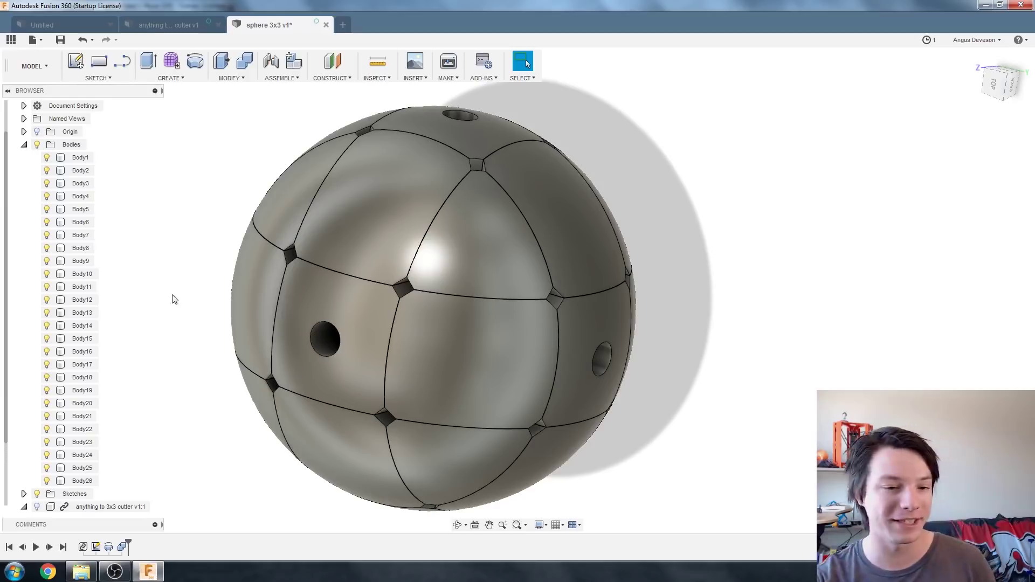
{"action": "scroll", "coordinate": [386, 228], "scroll_direction": "down", "scroll_amount": 2}
{"action": "scroll", "coordinate": [372, 161], "scroll_direction": "up", "scroll_amount": 2}
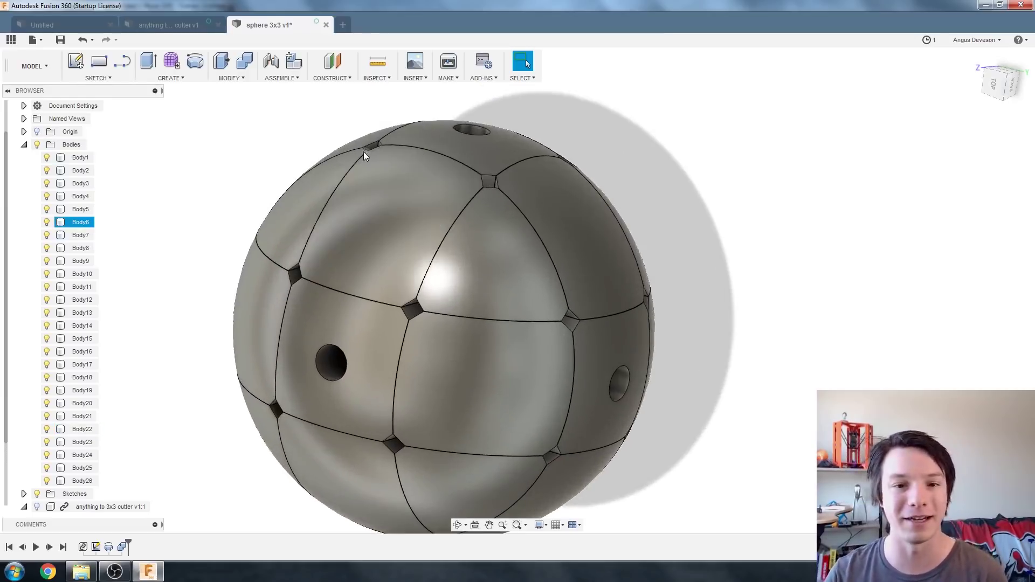
{"action": "scroll", "coordinate": [234, 224], "scroll_direction": "down", "scroll_amount": 1}
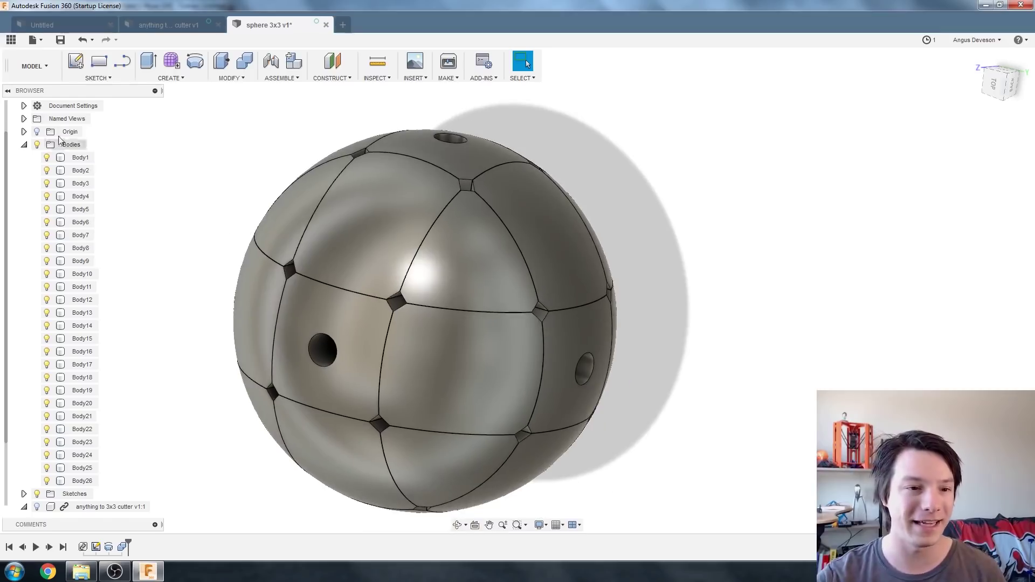
Step: Collapse the Bodies folder and start a Save As STL export of the whole sphere 3x3 v1 design
{"action": "left_click", "coordinate": [24, 145]}
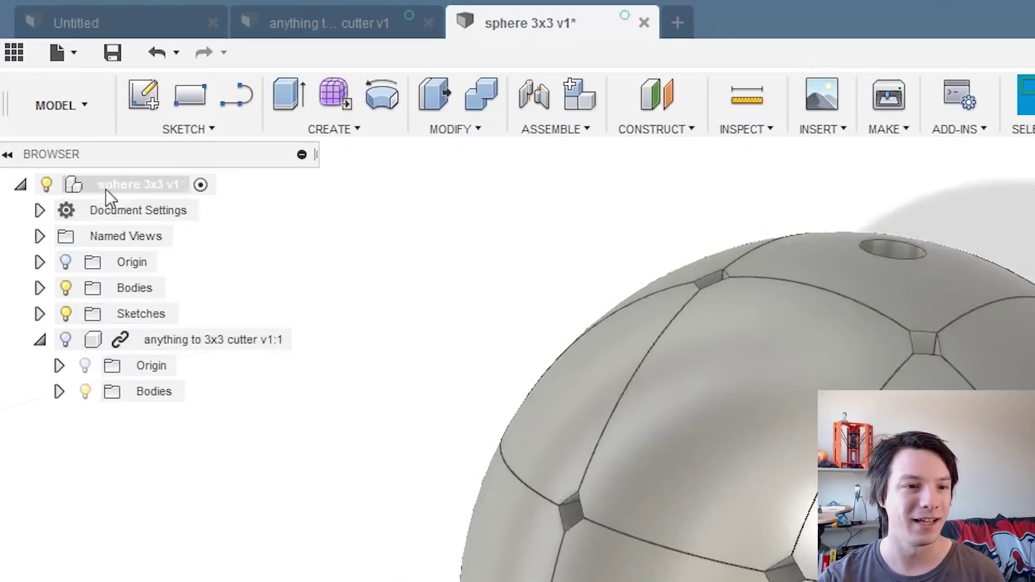
{"action": "right_click", "coordinate": [57, 108]}
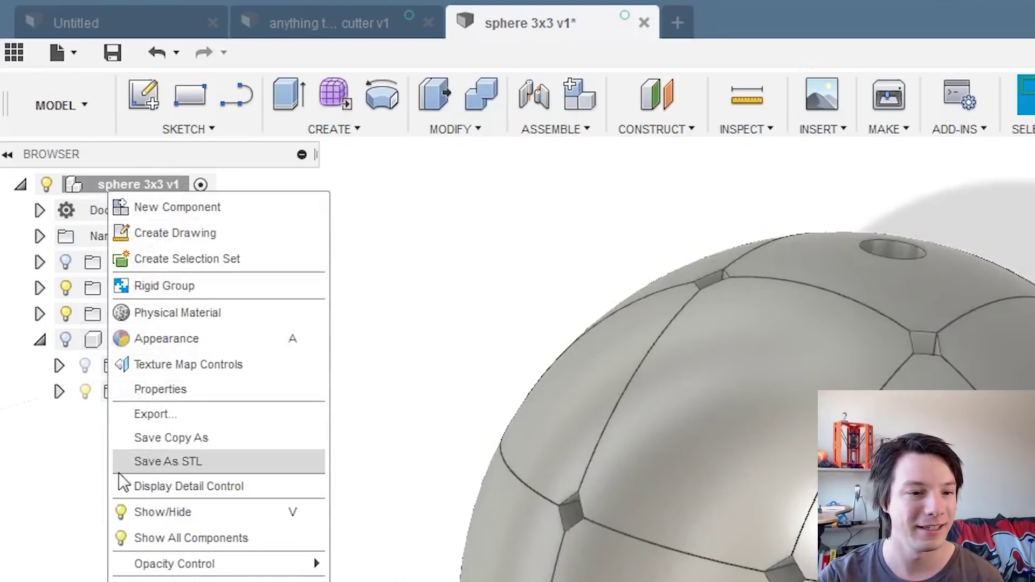
{"action": "left_click", "coordinate": [129, 462]}
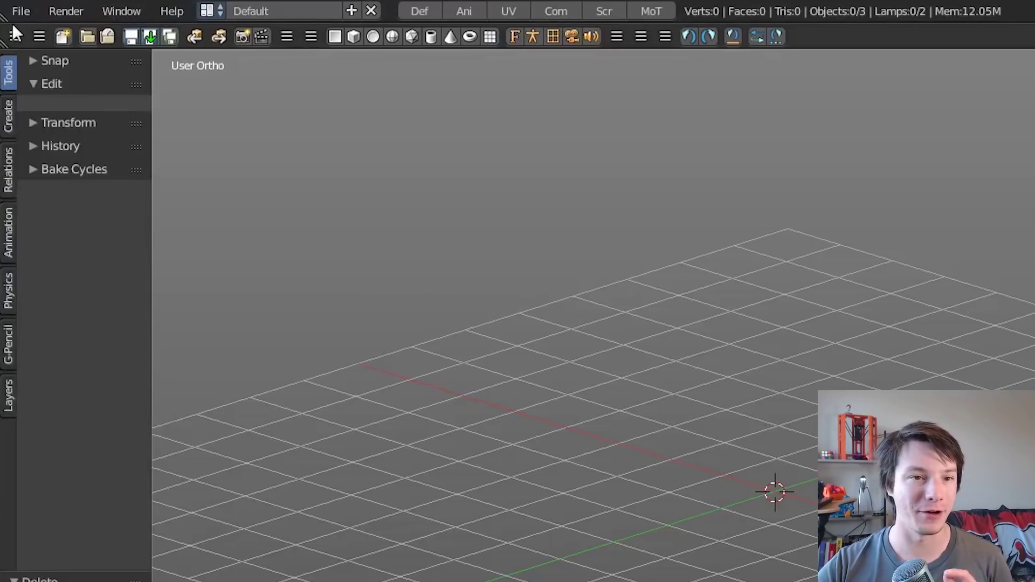
Step: In Bforartists, import the cutter mesh anything to 3x3.stl from the Anything to 3x3 folder
{"action": "left_click", "coordinate": [21, 11]}
{"action": "mouse_move", "coordinate": [74, 384]}
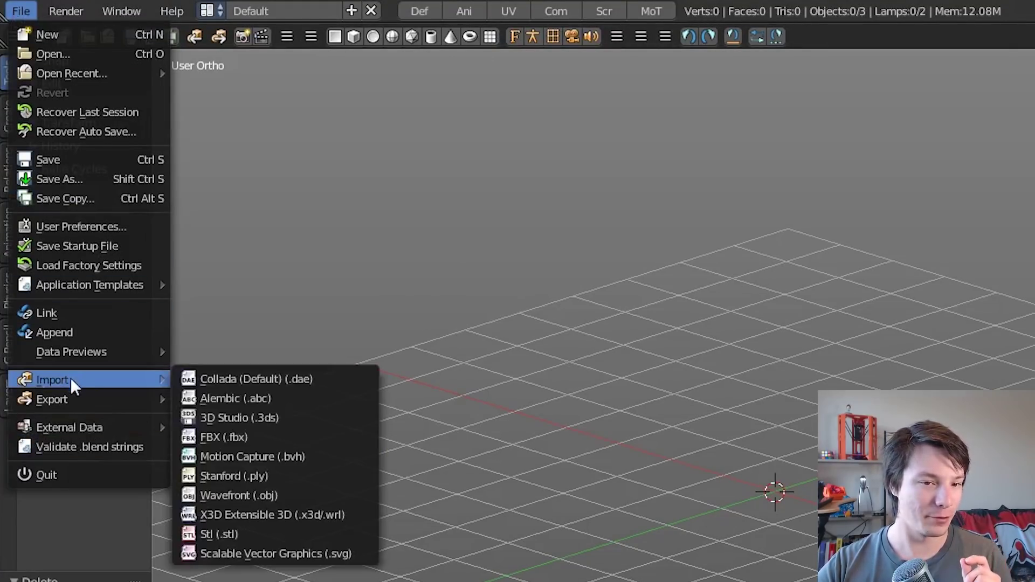
{"action": "left_click", "coordinate": [230, 535]}
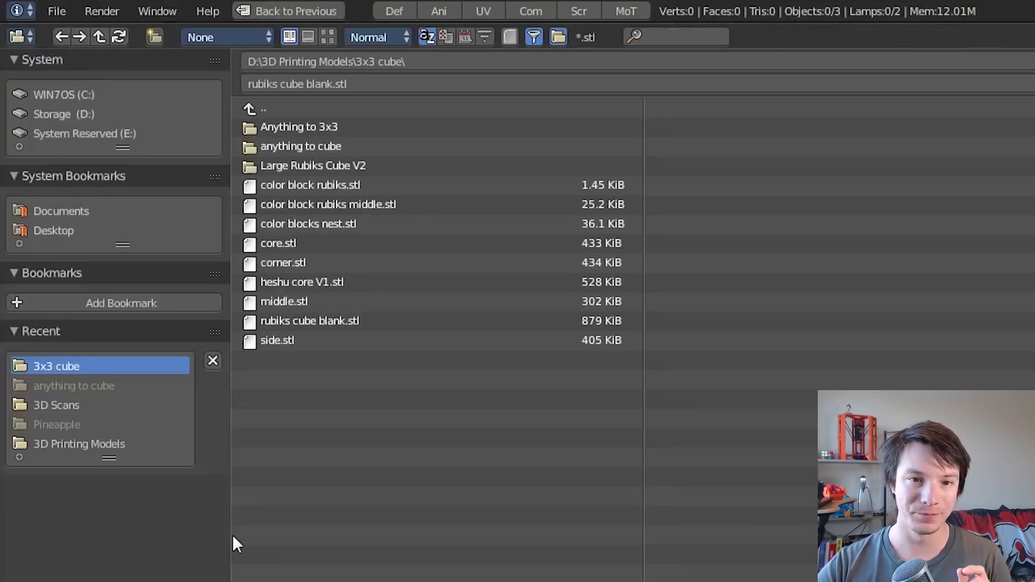
{"action": "left_click", "coordinate": [252, 126]}
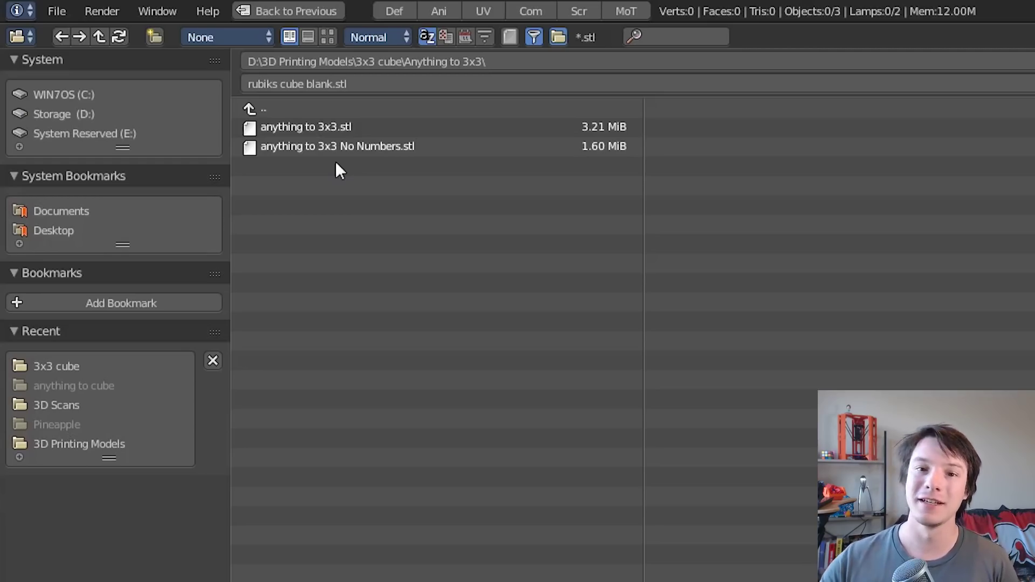
{"action": "left_click", "coordinate": [289, 126]}
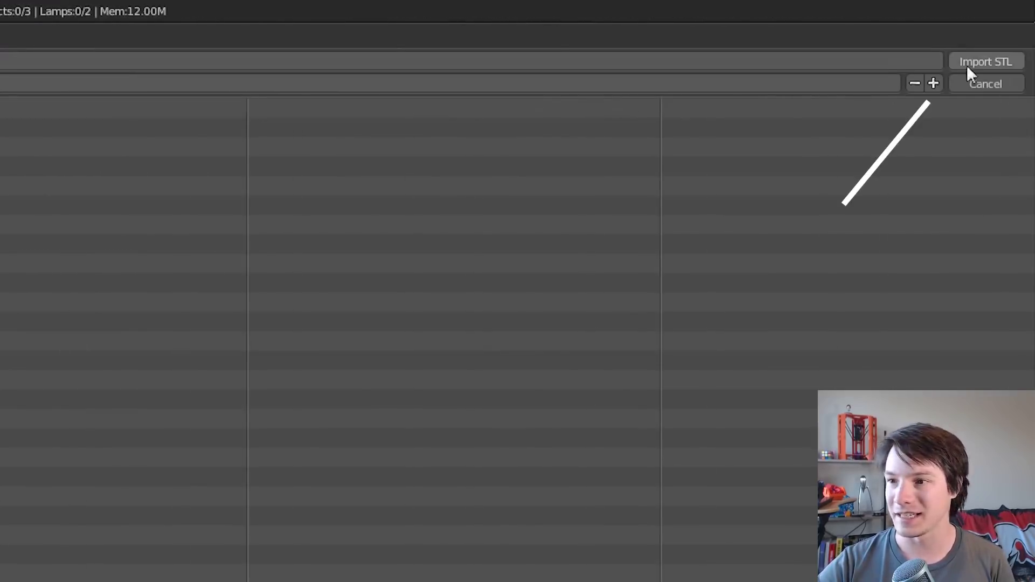
{"action": "left_click", "coordinate": [977, 62]}
{"action": "middle_click_drag", "start_coordinate": [436, 265], "coordinate": [431, 245]}
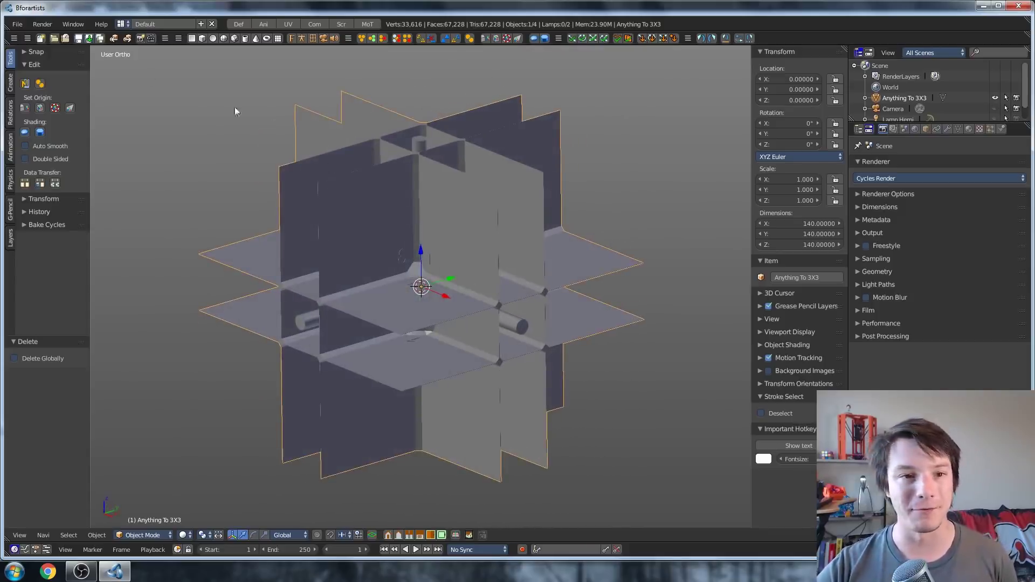
Step: Import the scanned model pineapple_simplified.stl from the 3D Scans folder into the same scene
{"action": "left_click", "coordinate": [18, 25]}
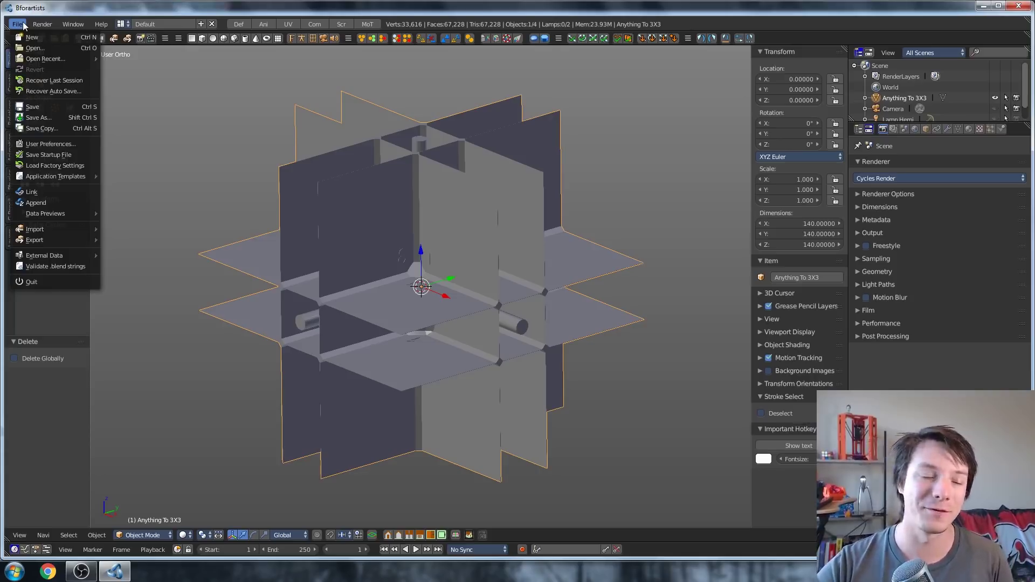
{"action": "mouse_move", "coordinate": [34, 229]}
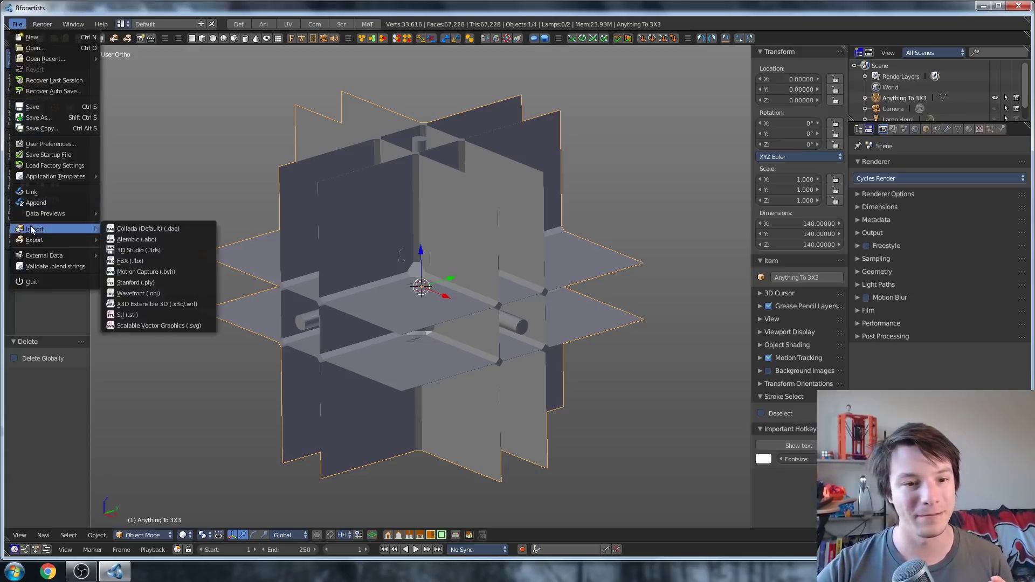
{"action": "left_click", "coordinate": [156, 316]}
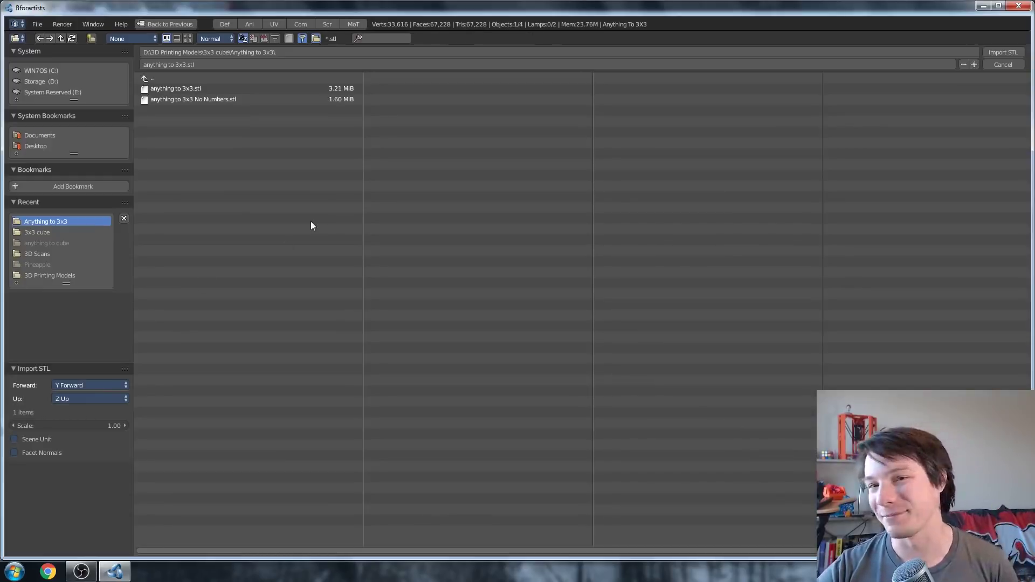
{"action": "left_click", "coordinate": [19, 254]}
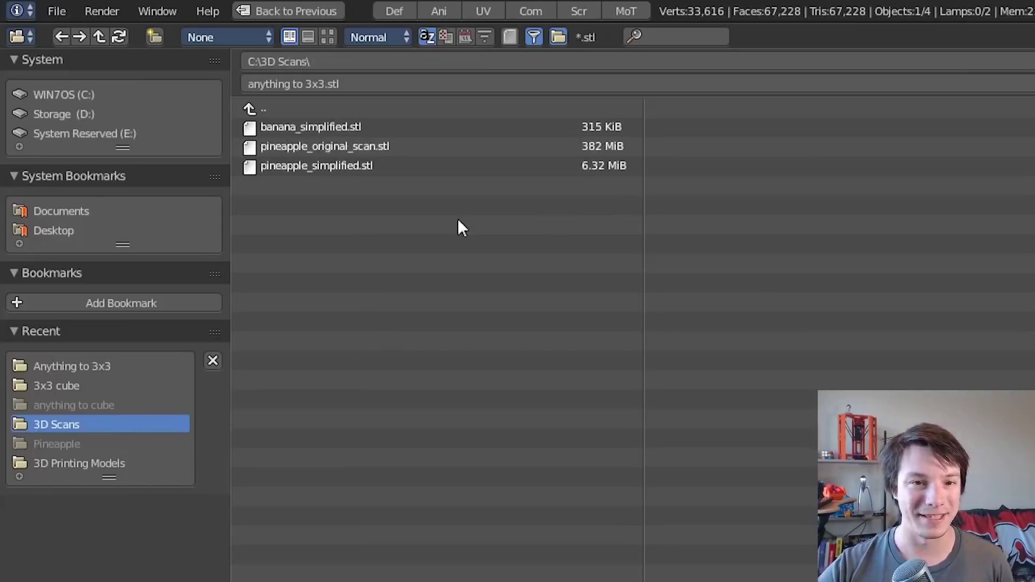
{"action": "left_click", "coordinate": [296, 165]}
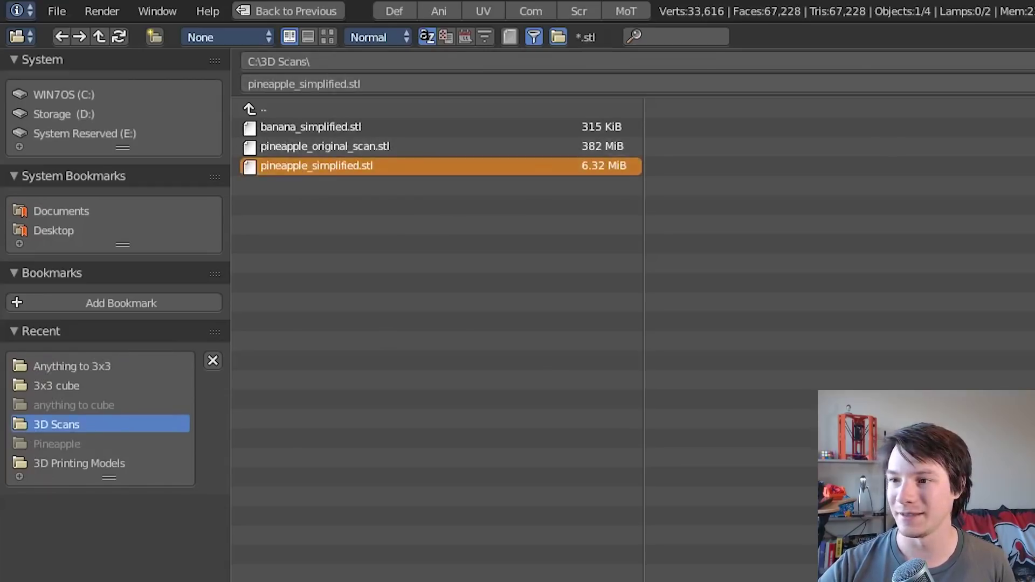
{"action": "key", "text": "Return"}
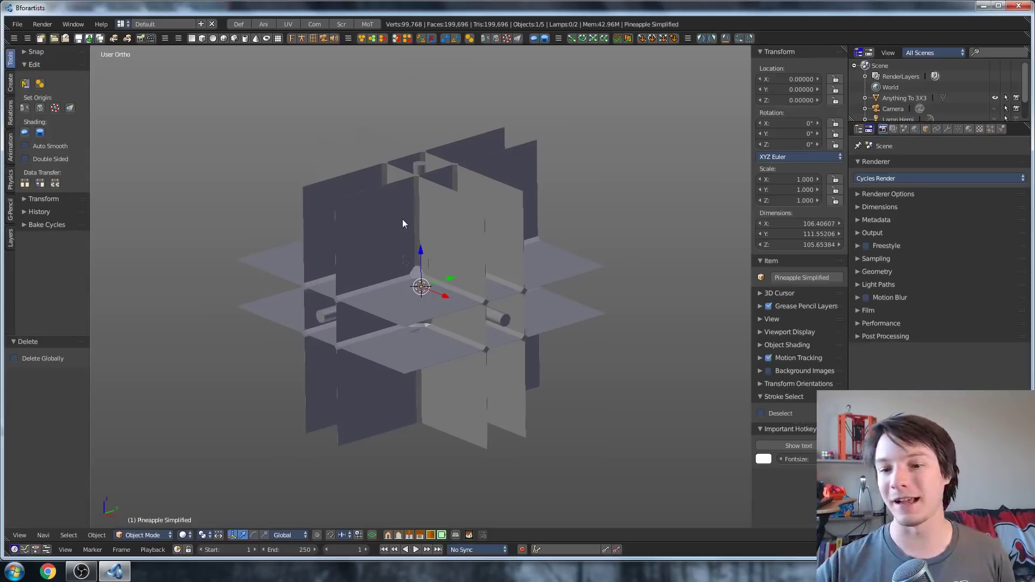
Step: Move the pineapple down to the cutter, to about X 86, Y -102, Z -360
{"action": "scroll", "coordinate": [395, 210], "scroll_direction": "down", "scroll_amount": 7}
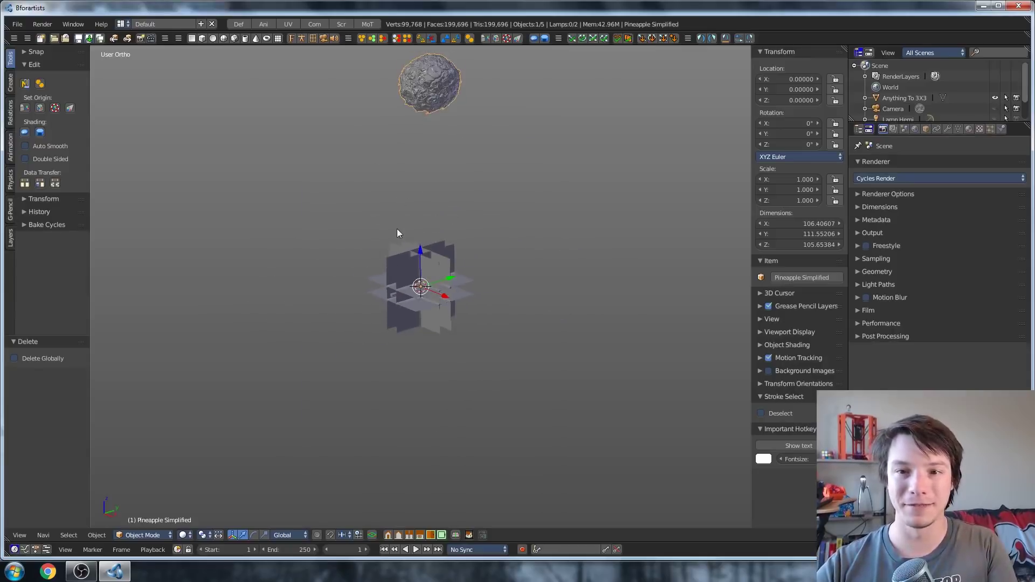
{"action": "scroll", "coordinate": [408, 137], "scroll_direction": "up", "scroll_amount": 1}
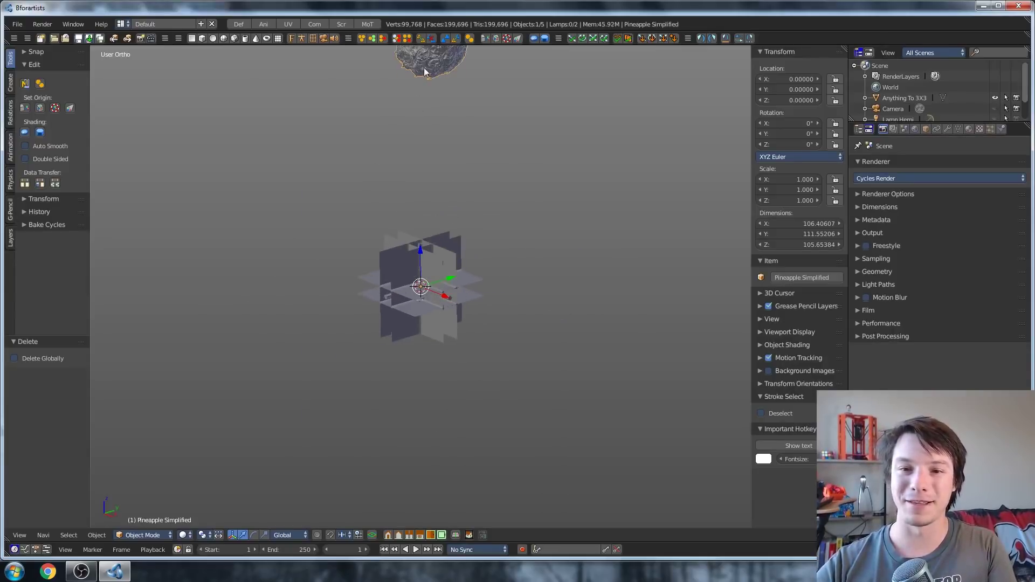
{"action": "scroll", "coordinate": [399, 132], "scroll_direction": "down", "scroll_amount": 3}
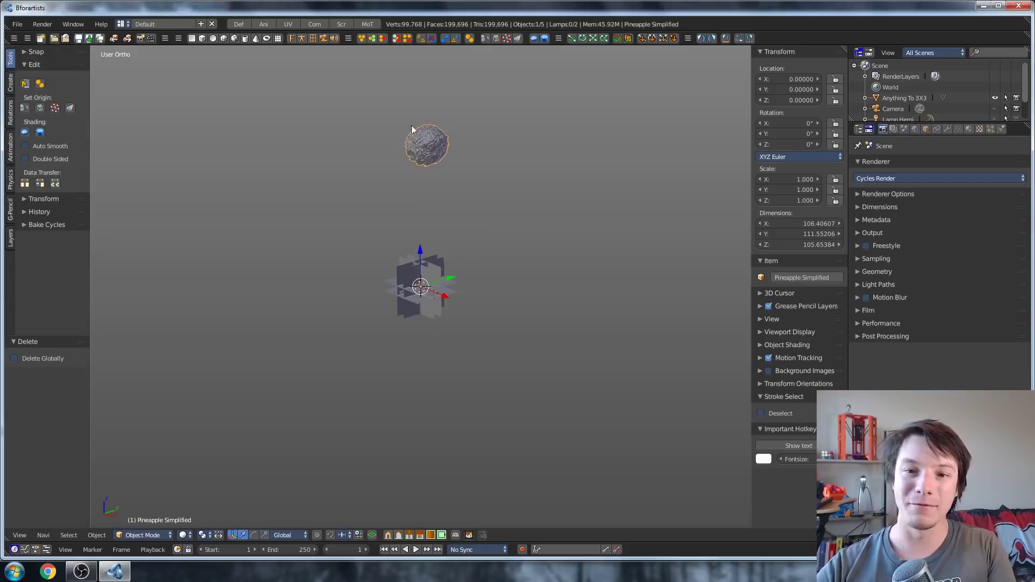
{"action": "scroll", "coordinate": [412, 125], "scroll_direction": "up", "scroll_amount": 1}
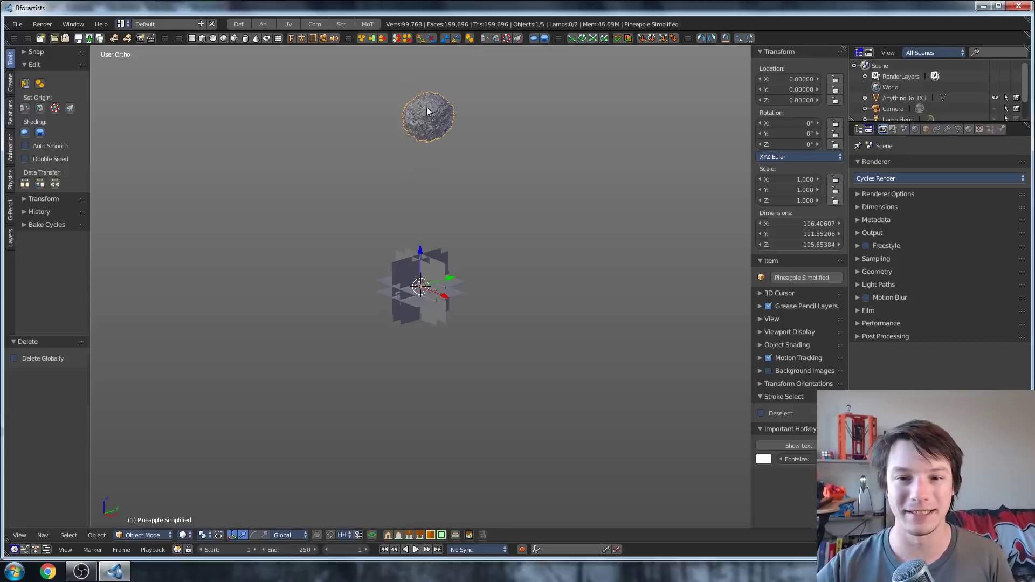
{"action": "key", "text": "g"}
{"action": "left_click", "coordinate": [420, 286]}
{"action": "scroll", "coordinate": [286, 156], "scroll_direction": "up", "scroll_amount": 4}
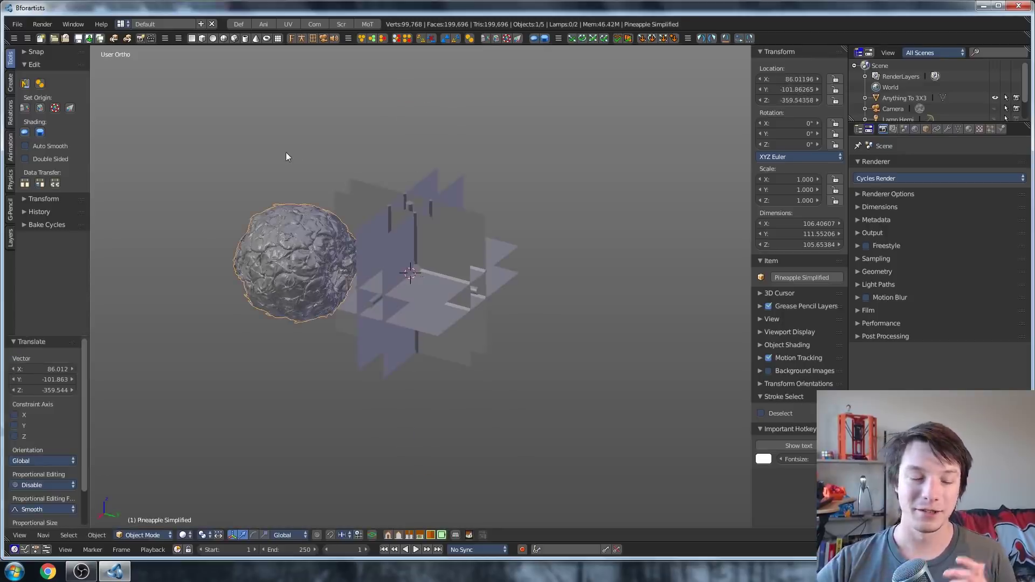
Step: Shift the pineapple onto the cutter by about -103 in X, 18 in Y and -20 in Z
{"action": "middle_click_drag", "start_coordinate": [232, 162], "coordinate": [228, 185]}
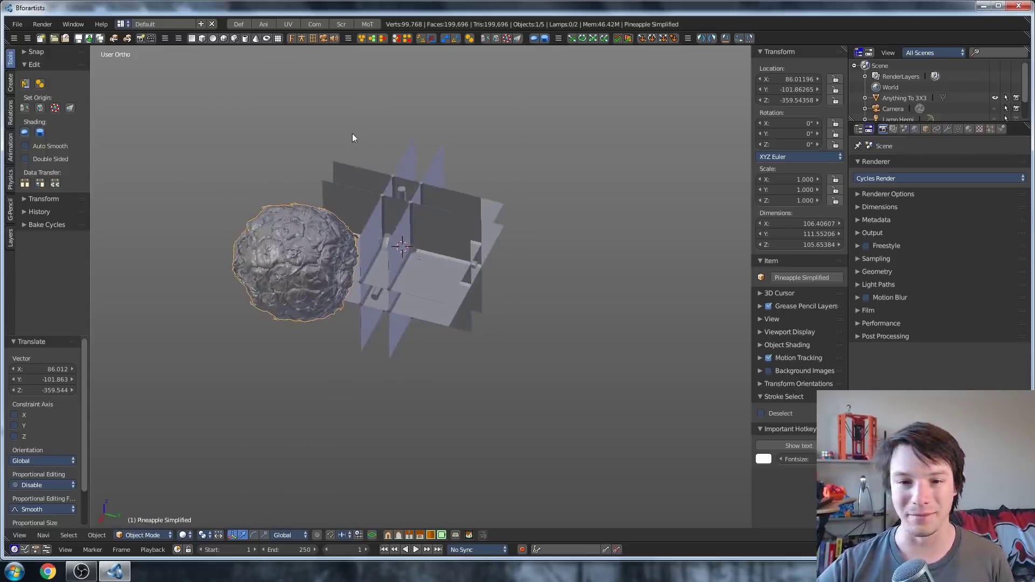
{"action": "middle_click_drag", "start_coordinate": [354, 139], "coordinate": [359, 180]}
{"action": "middle_click_drag", "start_coordinate": [231, 180], "coordinate": [222, 218]}
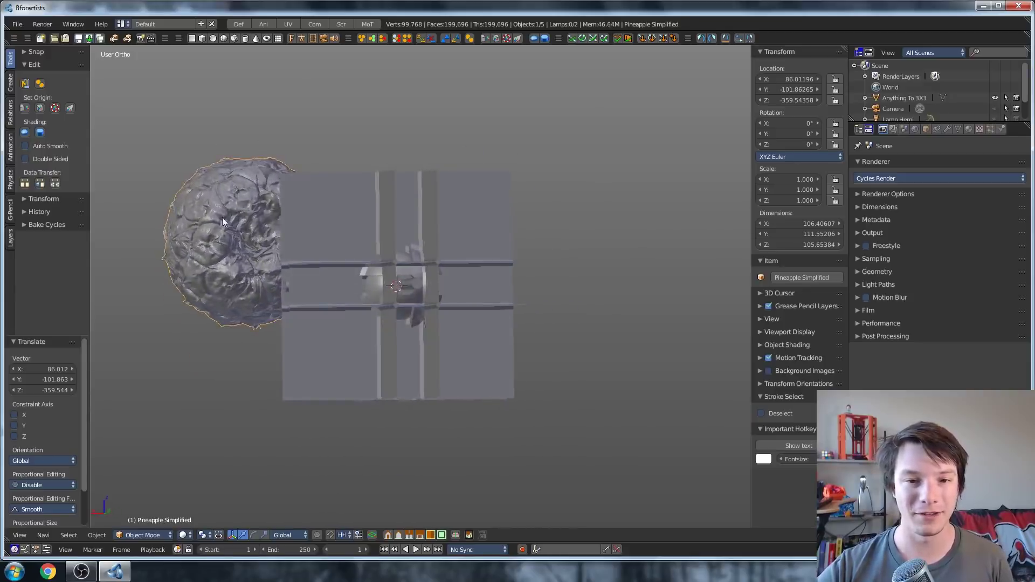
{"action": "key", "text": "g"}
{"action": "left_click", "coordinate": [366, 249]}
Step: Move the cutter mainly along negative Y to line its grid up with the pineapple from another side
{"action": "middle_click_drag", "start_coordinate": [366, 249], "coordinate": [235, 250]}
{"action": "left_click", "coordinate": [235, 250]}
{"action": "key", "text": "g"}
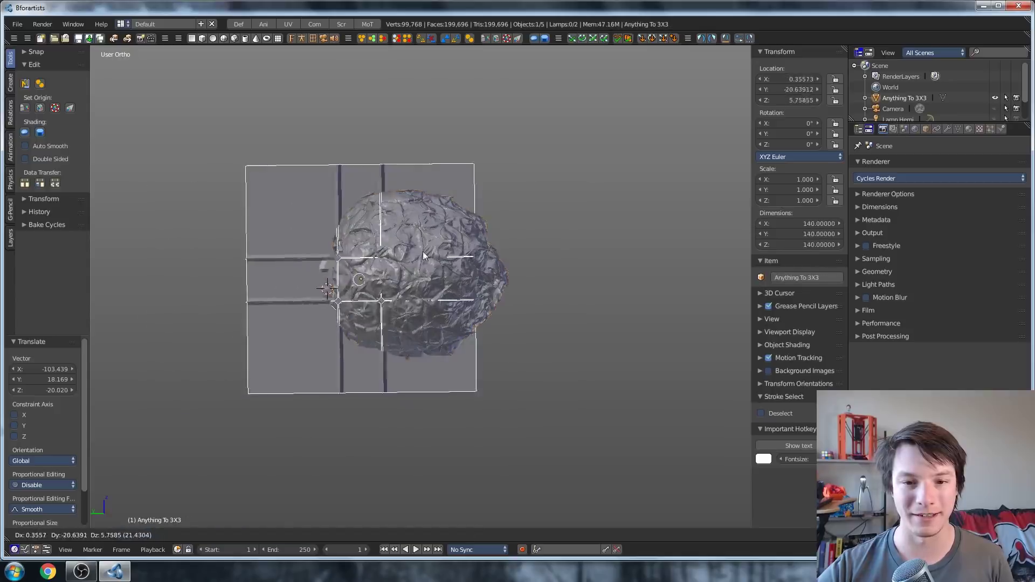
{"action": "left_click", "coordinate": [462, 249]}
Step: Move the pineapple about 23 along X to centre it within the cutter
{"action": "middle_click_drag", "start_coordinate": [558, 246], "coordinate": [358, 228]}
{"action": "left_click", "coordinate": [345, 235]}
{"action": "key", "text": "g"}
{"action": "left_click", "coordinate": [383, 231]}
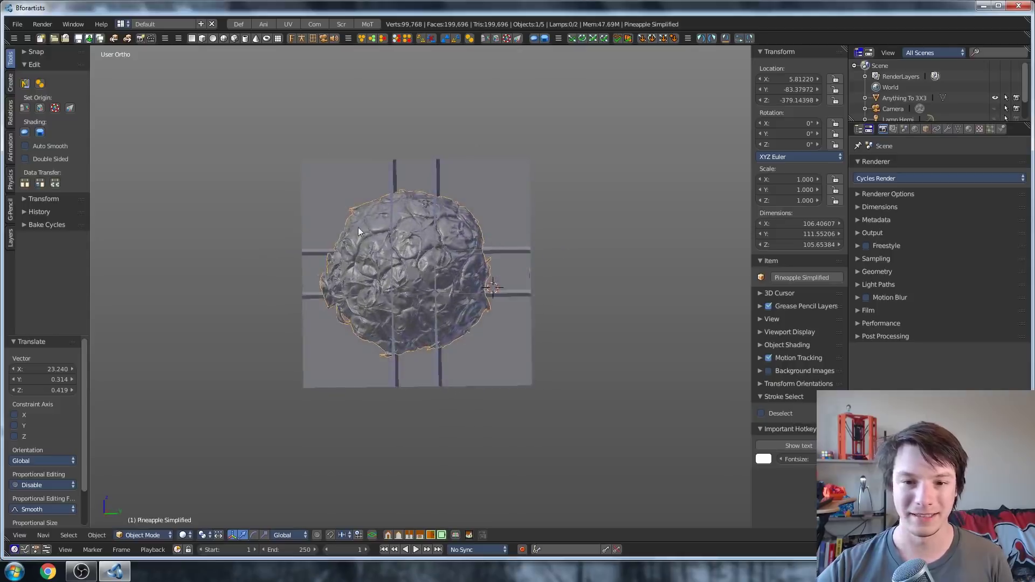
Step: Nudge the cutter about -4 along Y and 0.7 along Z to centre its grid on the pineapple
{"action": "left_click", "coordinate": [377, 229]}
{"action": "key", "text": "g"}
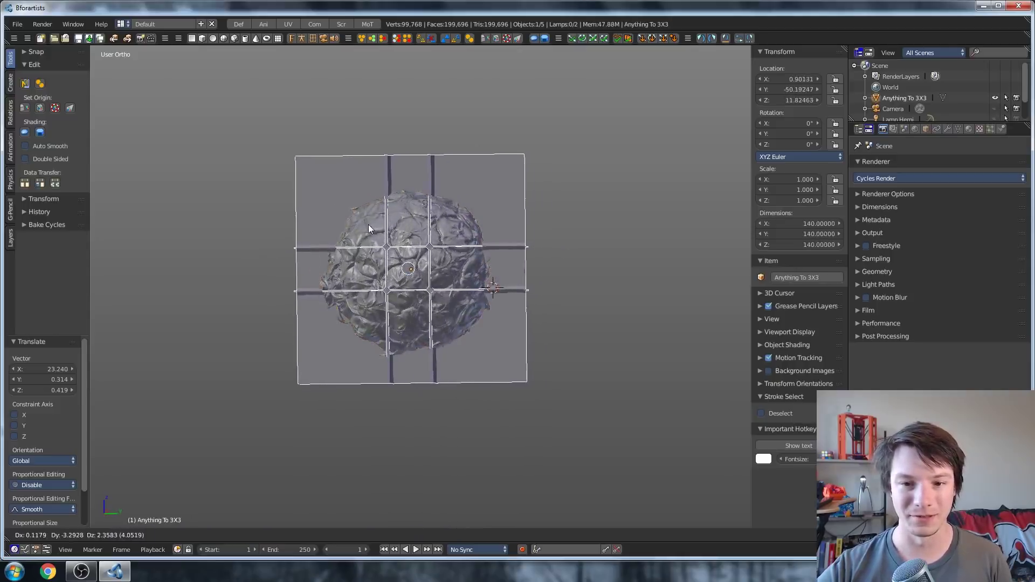
{"action": "left_click", "coordinate": [367, 228]}
Step: Nudge the pineapple about 2.8 along X and 1.5 along Y, checking its alignment from above
{"action": "middle_click_drag", "start_coordinate": [254, 137], "coordinate": [260, 262]}
{"action": "left_click", "coordinate": [409, 228]}
{"action": "key", "text": "g"}
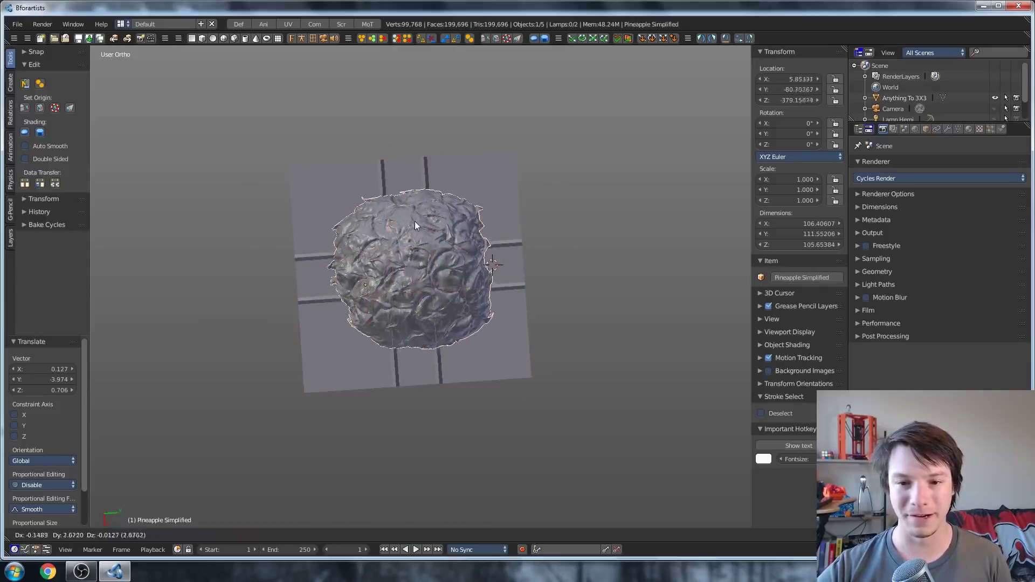
{"action": "left_click", "coordinate": [414, 229]}
Step: Inspect the pineapple's alignment at the cutter's centre hole and set the pineapple's Z rotation to 30°
{"action": "middle_click_drag", "start_coordinate": [415, 226], "coordinate": [311, 128]}
{"action": "scroll", "coordinate": [399, 232], "scroll_direction": "up", "scroll_amount": 5}
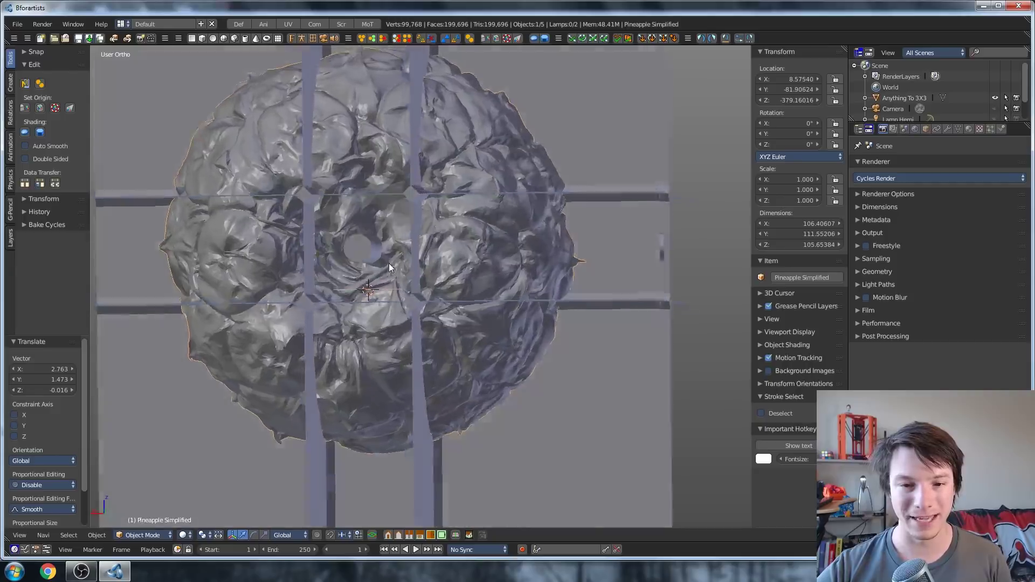
{"action": "left_click", "coordinate": [370, 251]}
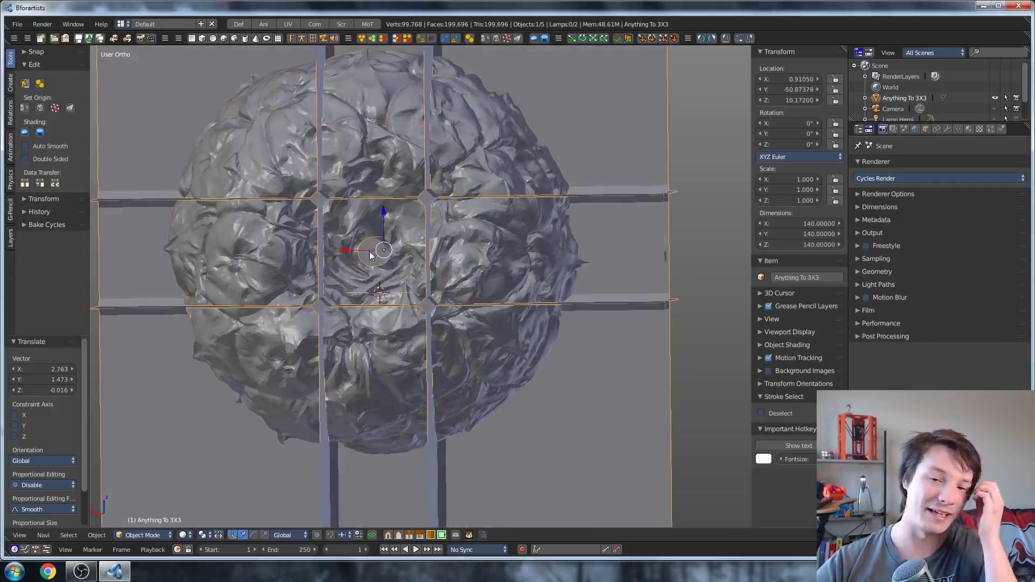
{"action": "left_click", "coordinate": [432, 257]}
{"action": "scroll", "coordinate": [432, 257], "scroll_direction": "down", "scroll_amount": 5}
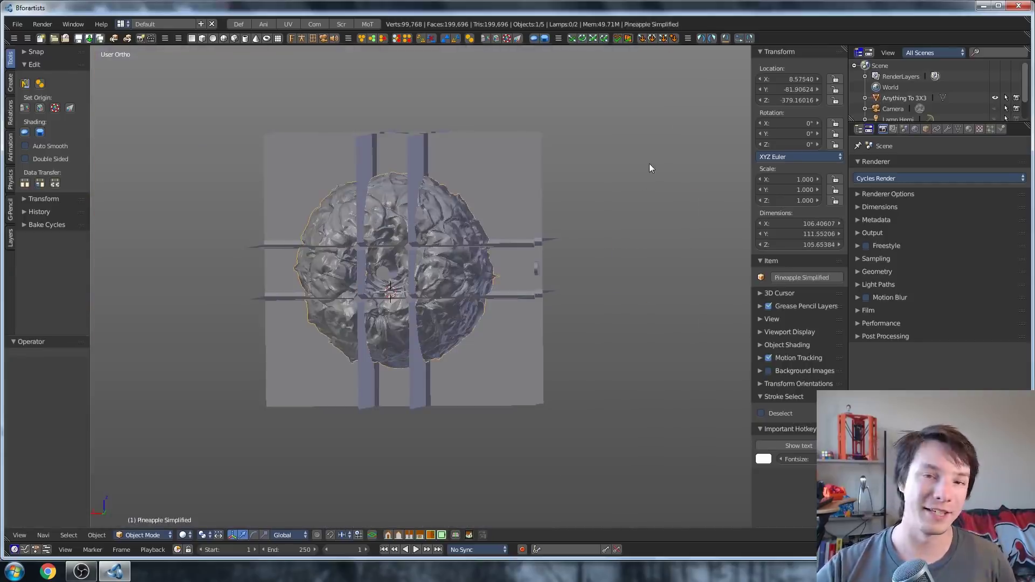
{"action": "left_click", "coordinate": [809, 144]}
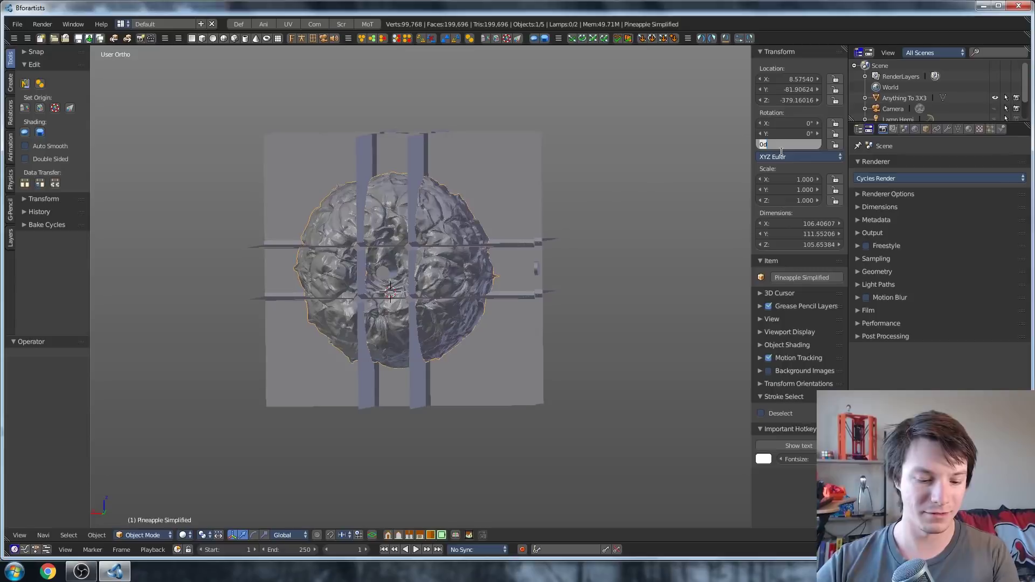
{"action": "type", "text": "30"}
{"action": "key", "text": "Return"}
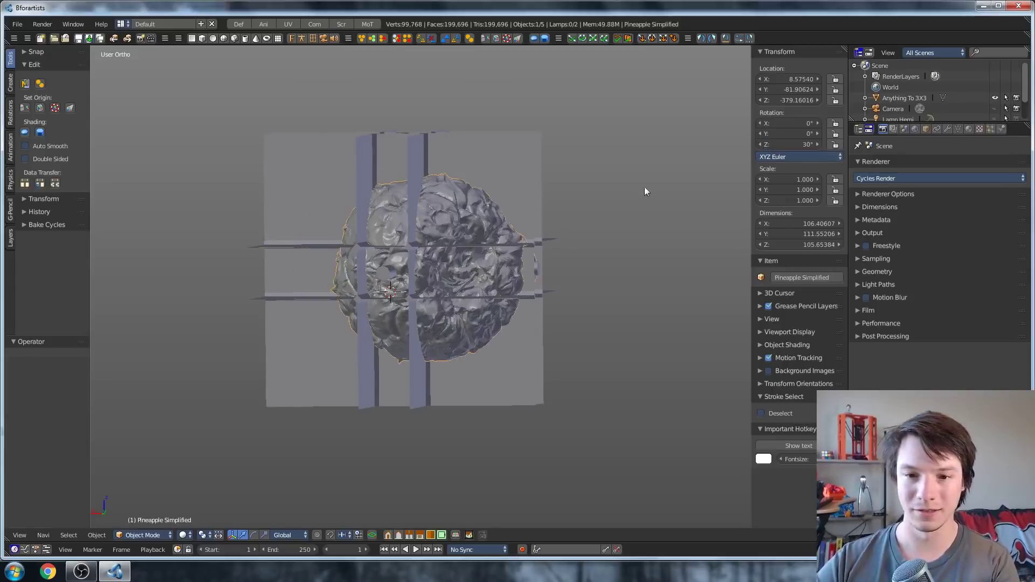
Step: Shift the cutter about -14.2 in X, -2.3 in Y and 3.7 in Z, and re-centre the pineapple at about X 5.9, Y -75.5, Z -379.3
{"action": "mouse_move", "coordinate": [470, 224]}
{"action": "right_mouse_down"}
{"action": "mouse_move", "coordinate": [422, 225]}
{"action": "mouse_move", "coordinate": [468, 216]}
{"action": "right_mouse_up"}
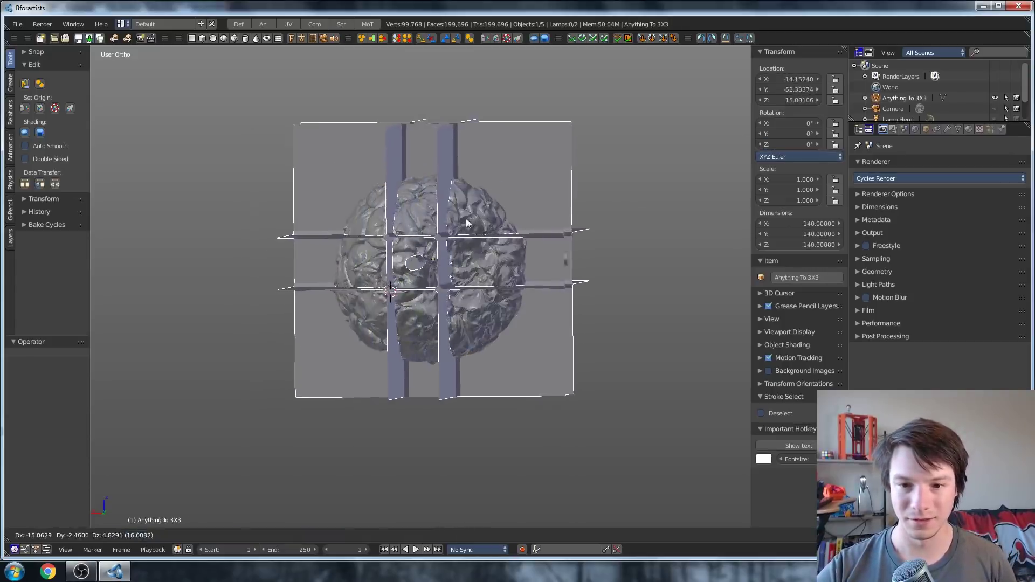
{"action": "scroll", "coordinate": [481, 221], "scroll_direction": "up", "scroll_amount": 3}
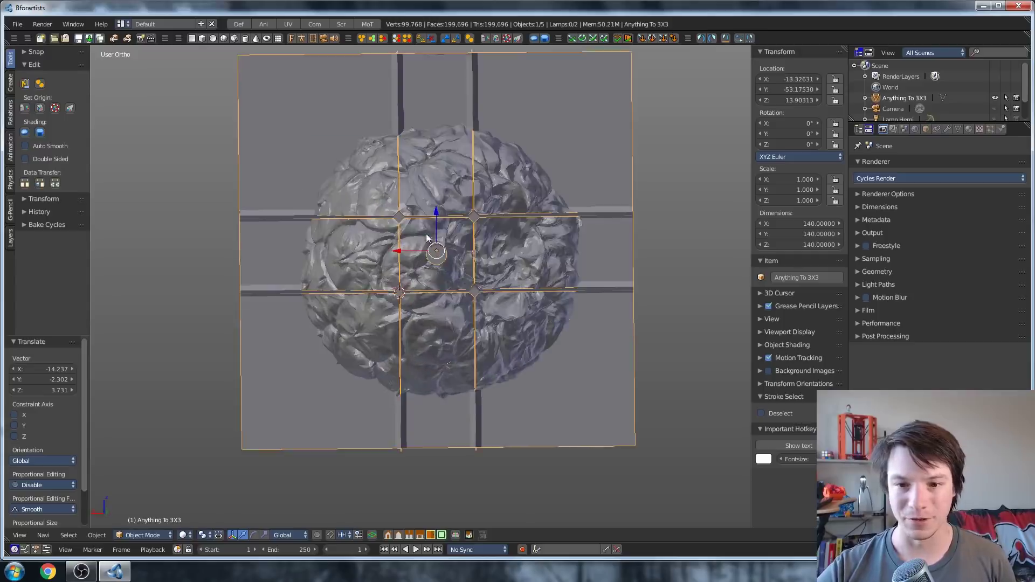
{"action": "right_click", "coordinate": [445, 200]}
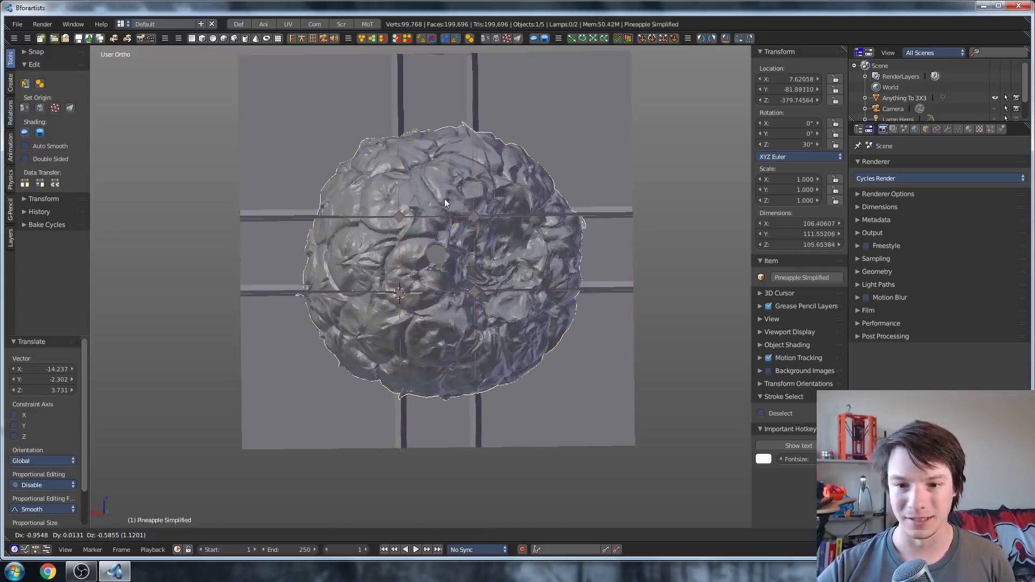
{"action": "mouse_move", "coordinate": [444, 198]}
{"action": "middle_mouse_down"}
{"action": "mouse_move", "coordinate": [412, 212]}
{"action": "mouse_move", "coordinate": [405, 193]}
{"action": "mouse_move", "coordinate": [457, 188]}
{"action": "middle_mouse_up"}
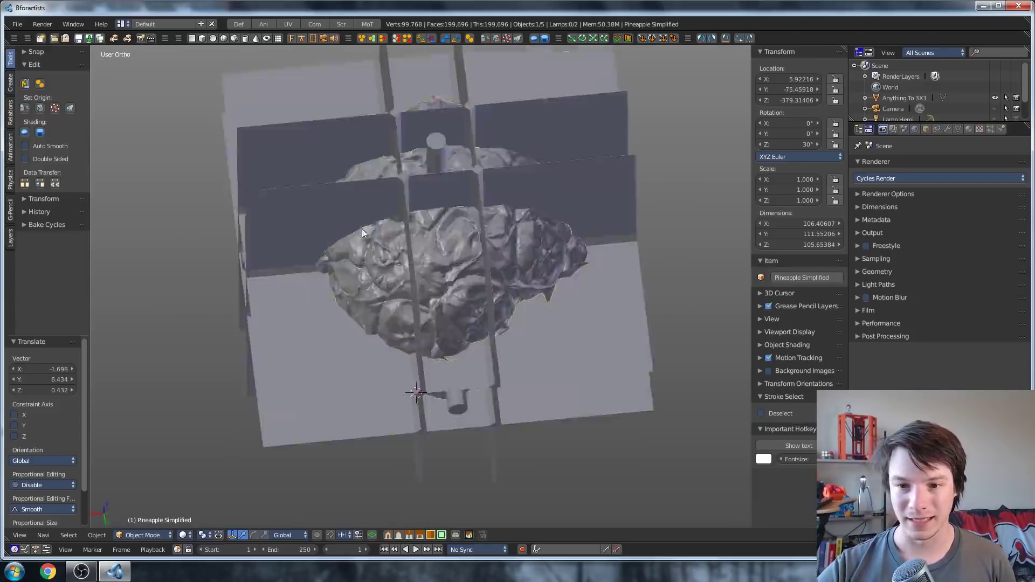
{"action": "middle_click_drag", "start_coordinate": [361, 228], "coordinate": [395, 313]}
{"action": "scroll", "coordinate": [399, 289], "scroll_direction": "up", "scroll_amount": 3}
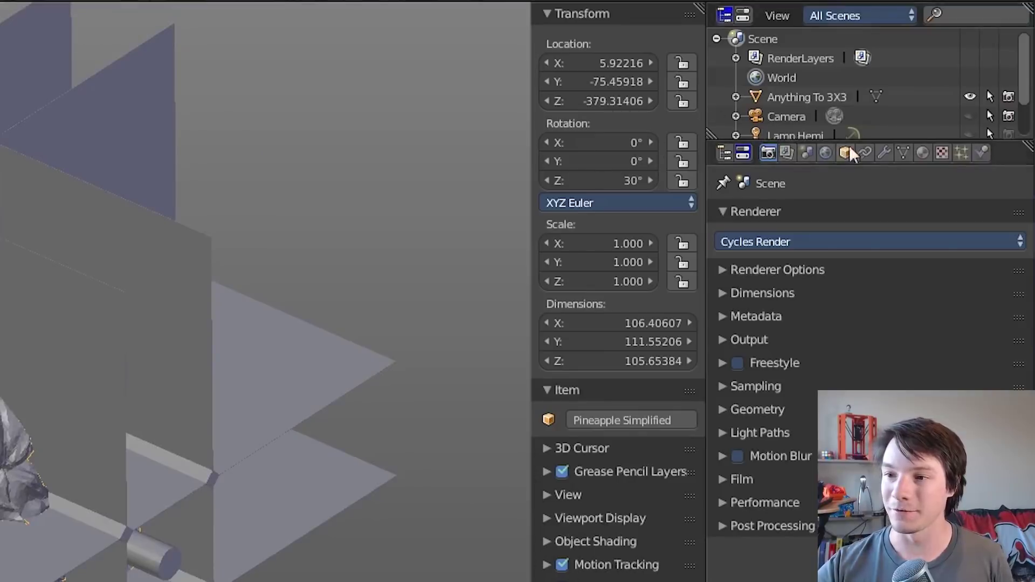
Step: Add a Boolean modifier to the pineapple with the Difference operation and Anything To 3X3 as its object, and apply it
{"action": "left_click", "coordinate": [883, 153]}
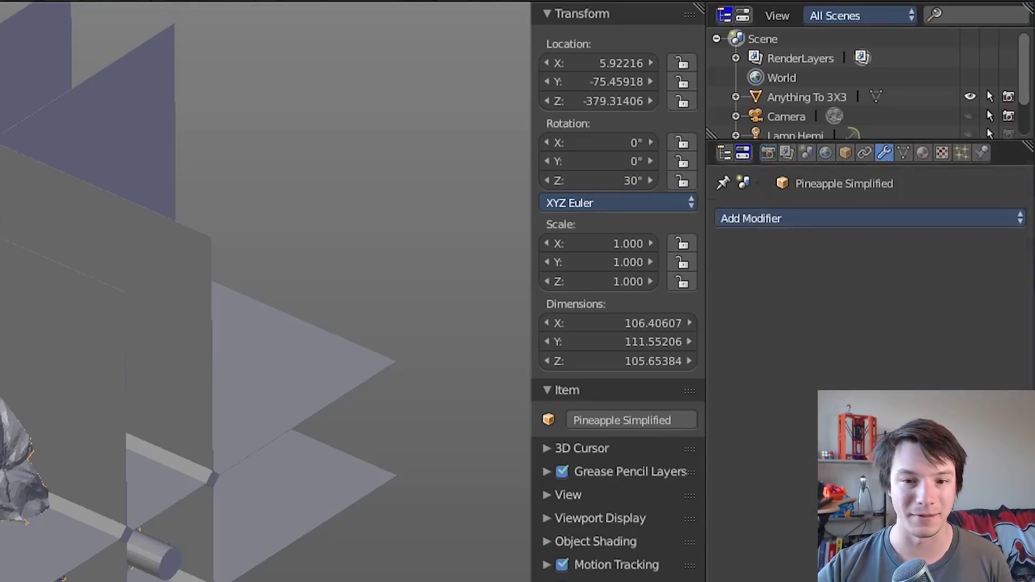
{"action": "right_click", "coordinate": [43, 384]}
{"action": "right_click", "coordinate": [12, 470]}
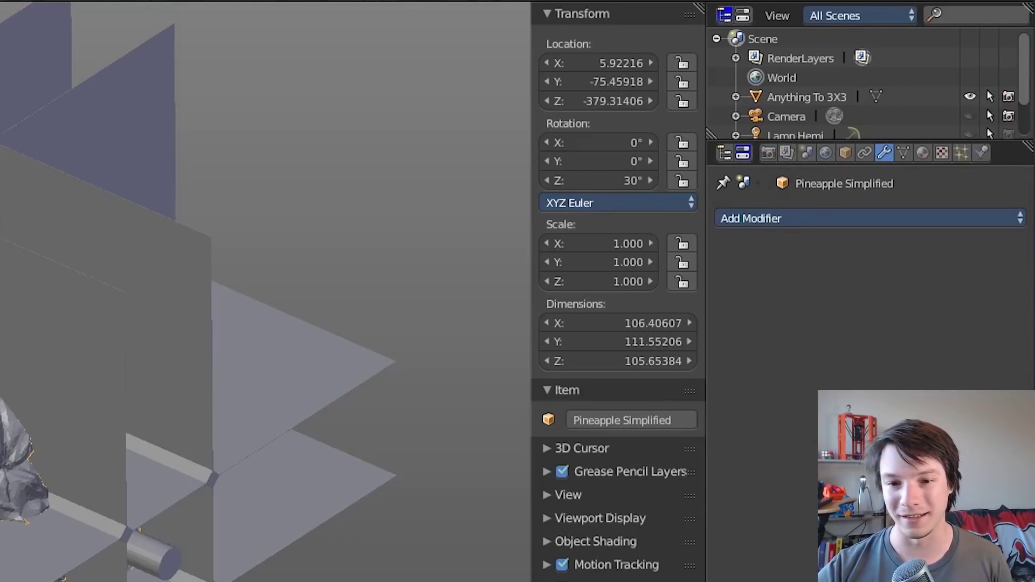
{"action": "left_click", "coordinate": [816, 220]}
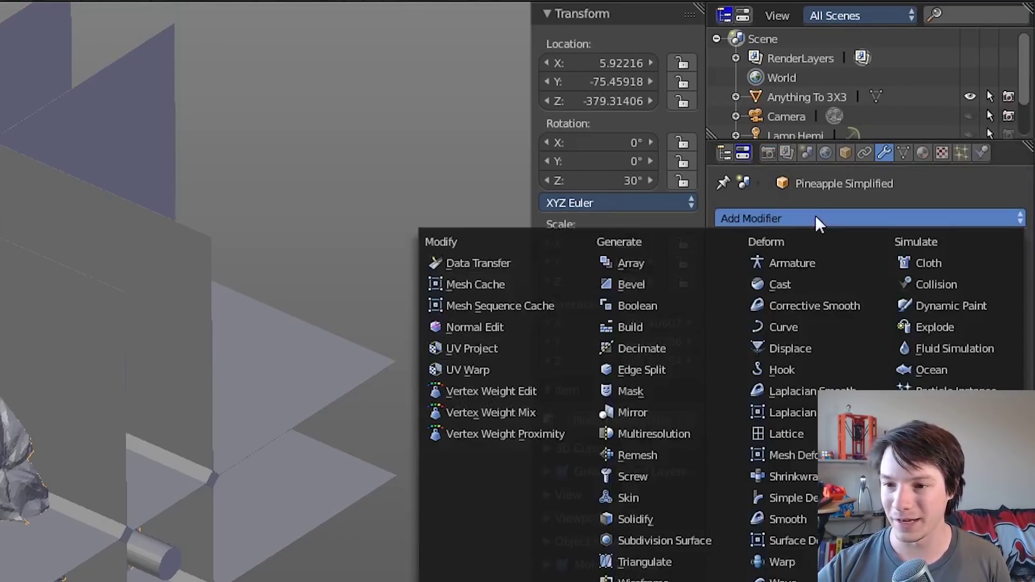
{"action": "left_click", "coordinate": [631, 302]}
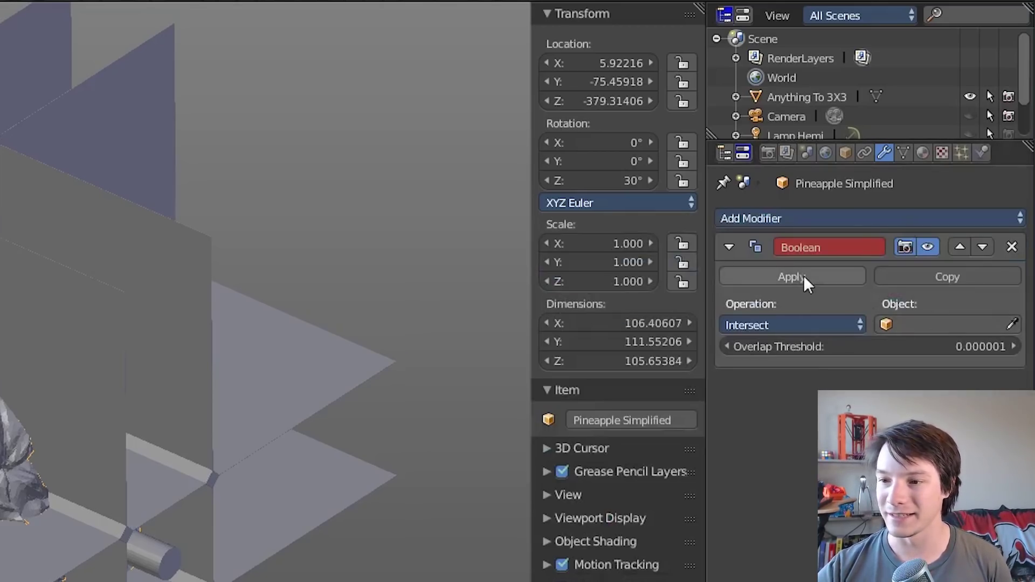
{"action": "left_click", "coordinate": [804, 327]}
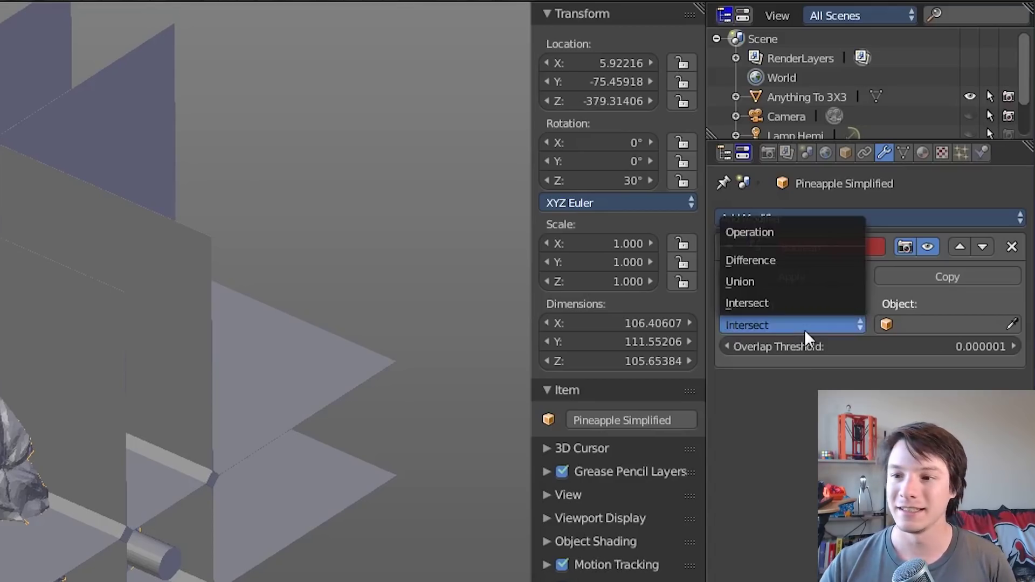
{"action": "left_click", "coordinate": [754, 252]}
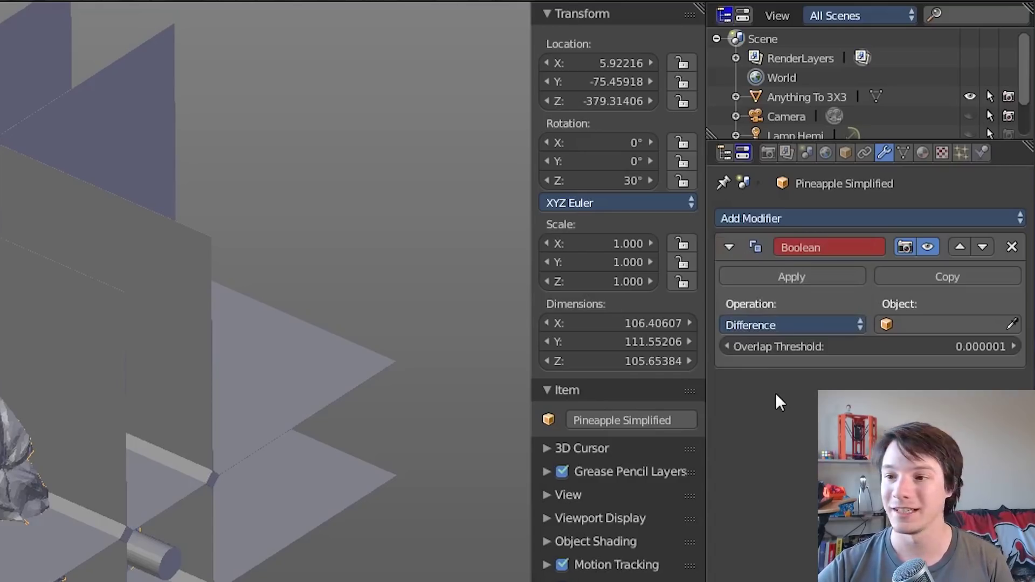
{"action": "left_click", "coordinate": [946, 324]}
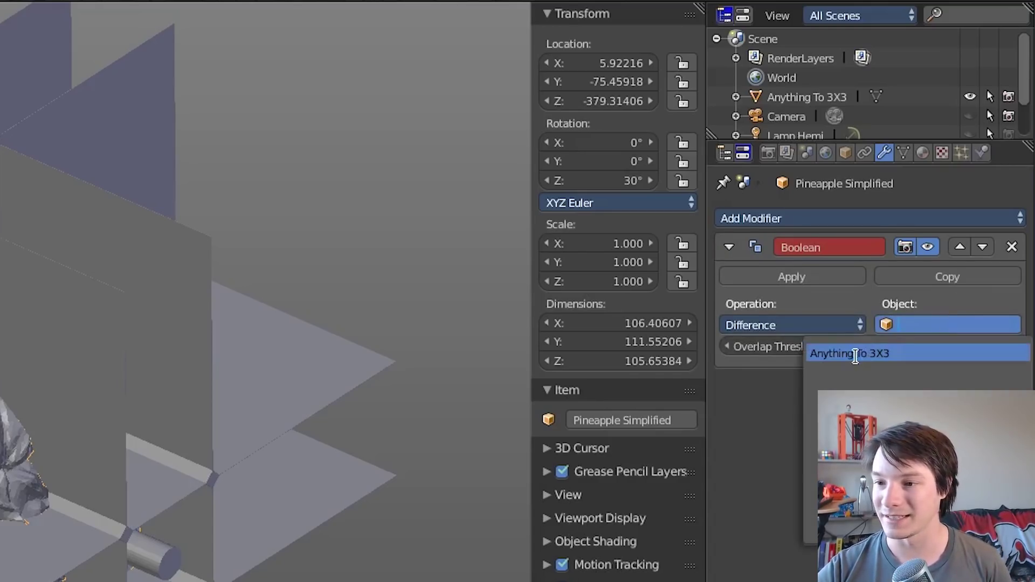
{"action": "key", "text": "Return"}
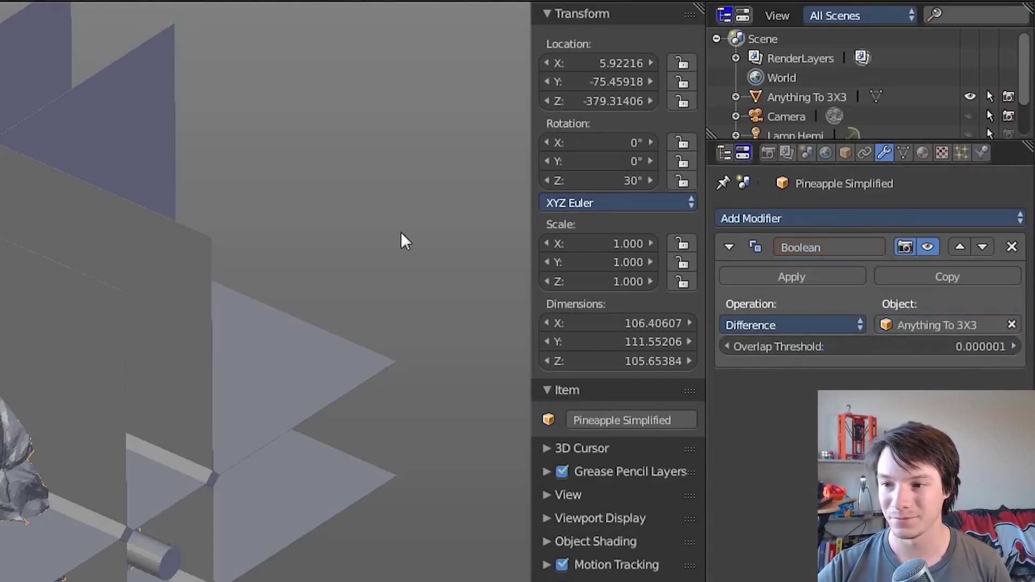
{"action": "left_click", "coordinate": [813, 278]}
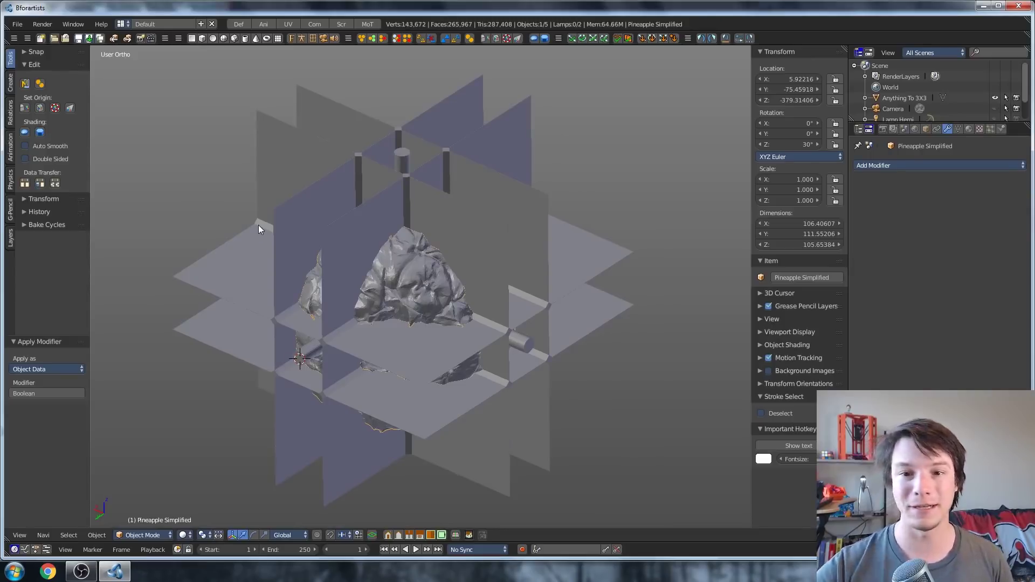
Step: Delete the Anything To 3X3 cutter and inspect the cut lines and holes in the pineapple
{"action": "left_click", "coordinate": [433, 218]}
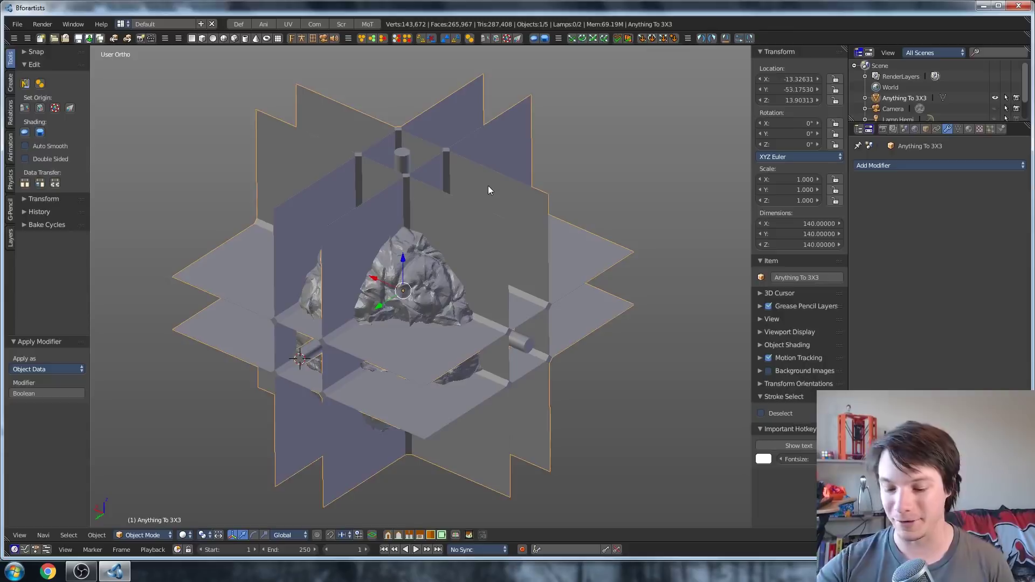
{"action": "key", "text": "Delete"}
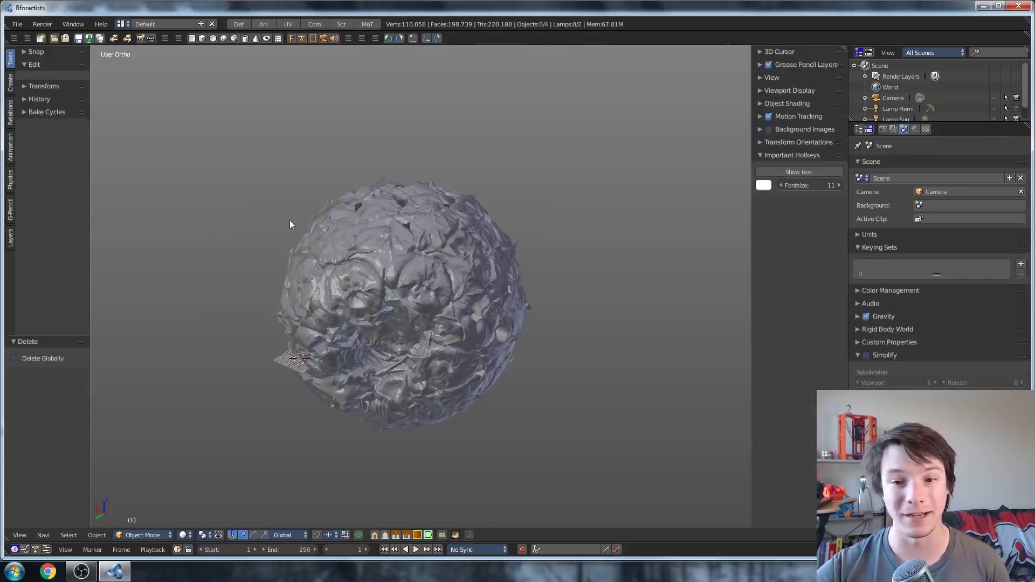
{"action": "scroll", "coordinate": [290, 220], "scroll_direction": "up", "scroll_amount": 4}
{"action": "middle_click_drag", "start_coordinate": [283, 146], "coordinate": [331, 212]}
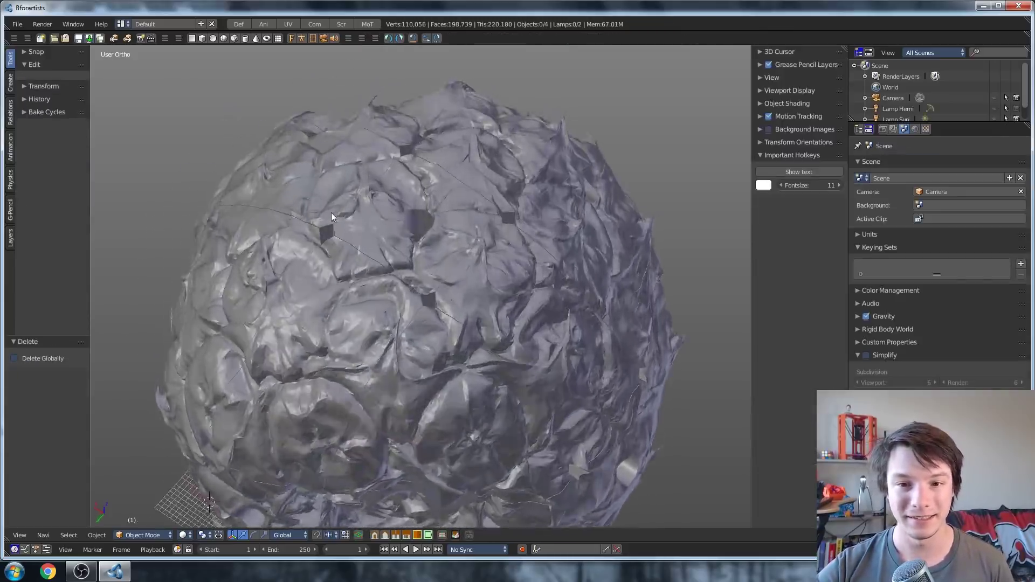
{"action": "scroll", "coordinate": [346, 262], "scroll_direction": "up", "scroll_amount": 6}
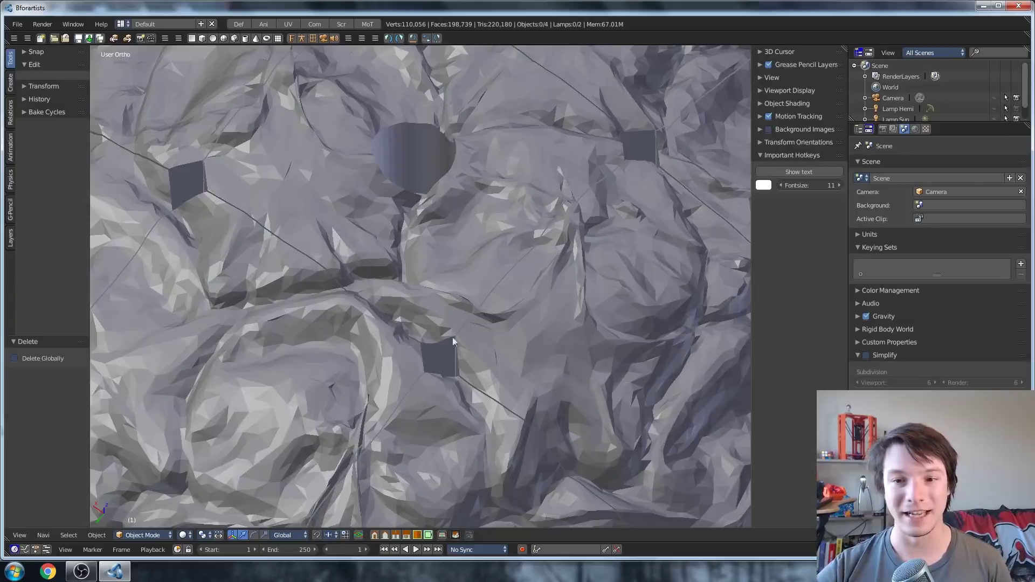
{"action": "scroll", "coordinate": [361, 143], "scroll_direction": "down", "scroll_amount": 8}
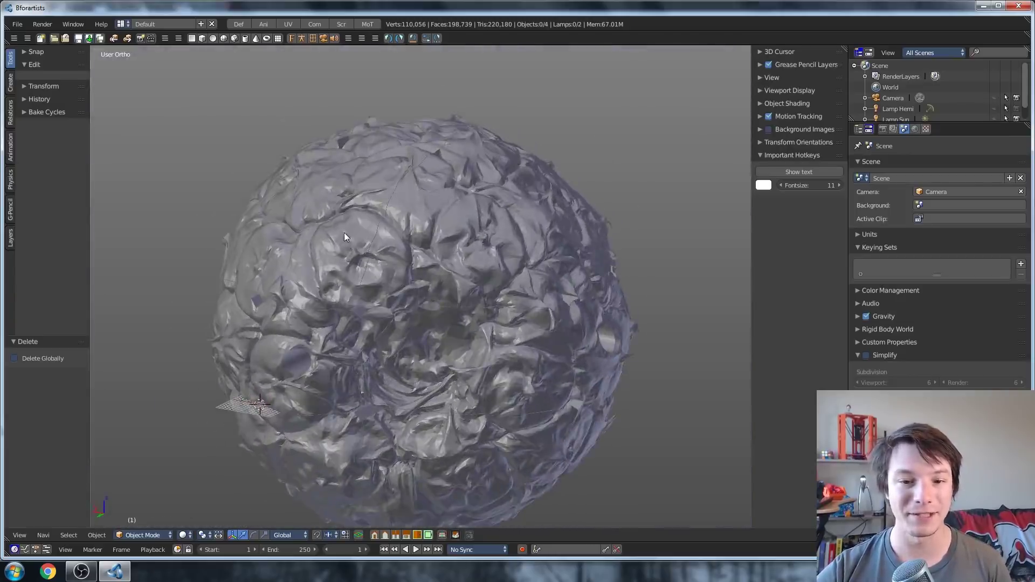
{"action": "scroll", "coordinate": [345, 237], "scroll_direction": "up", "scroll_amount": 2}
{"action": "scroll", "coordinate": [339, 253], "scroll_direction": "down", "scroll_amount": 3}
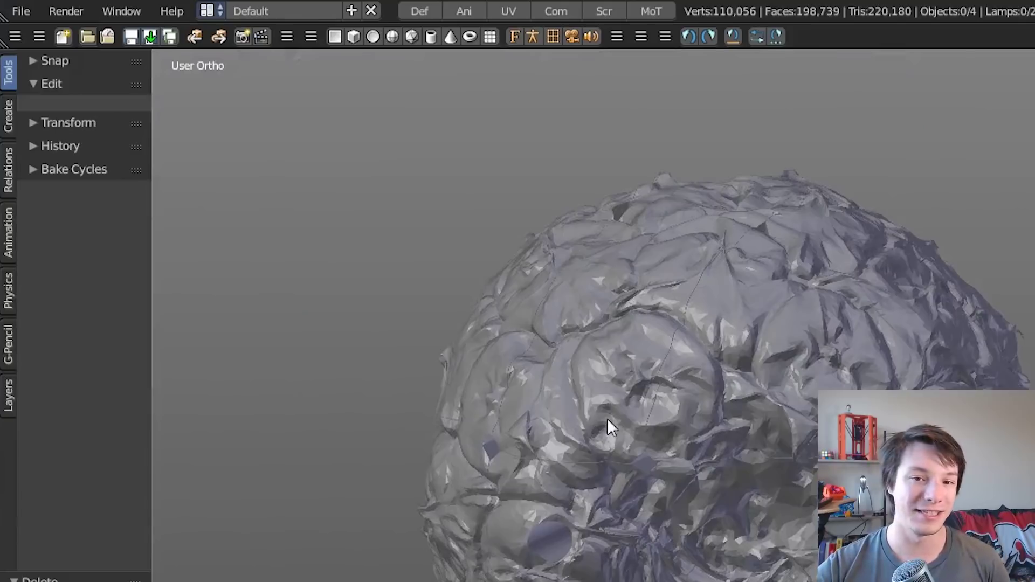
Step: Export the cut pineapple mesh as the STL file demopuzzle.stl
{"action": "right_click", "coordinate": [344, 256]}
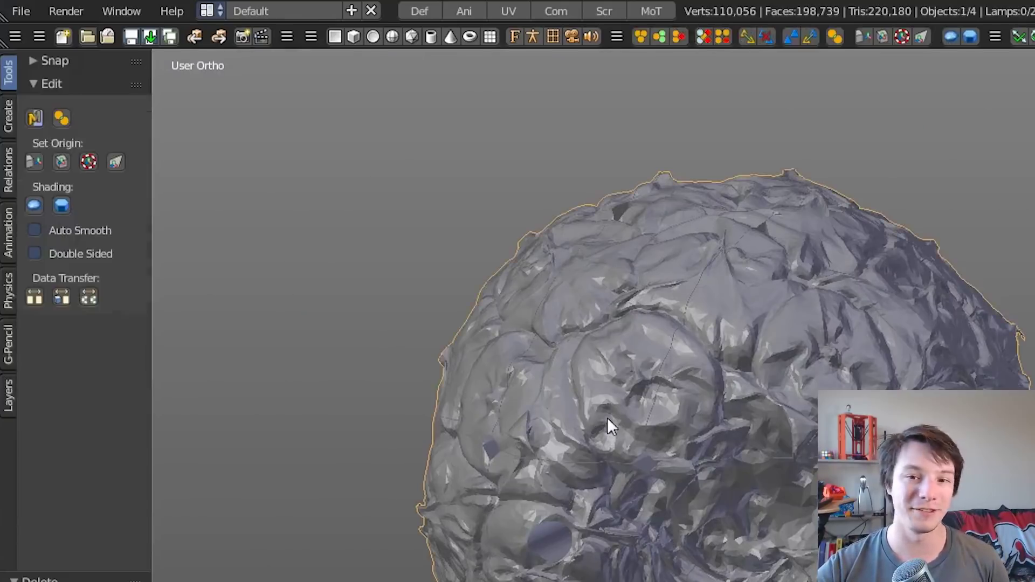
{"action": "left_click", "coordinate": [36, 16]}
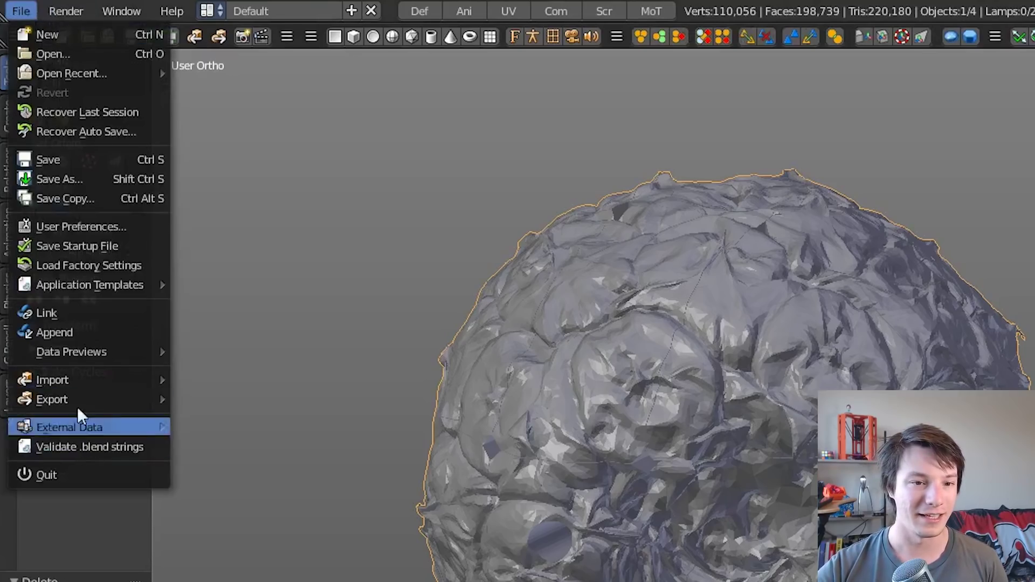
{"action": "mouse_move", "coordinate": [76, 398]}
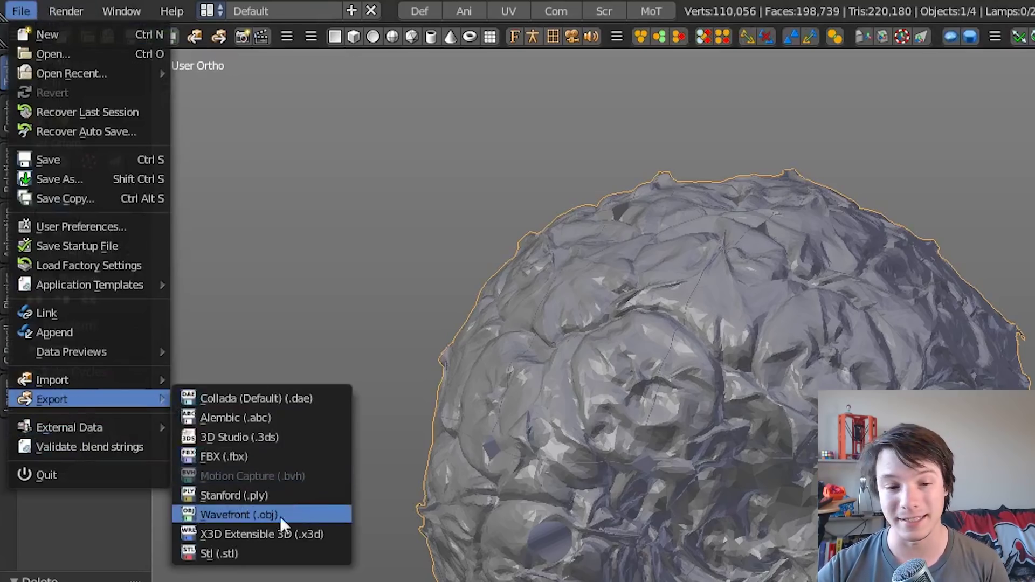
{"action": "left_click", "coordinate": [245, 552]}
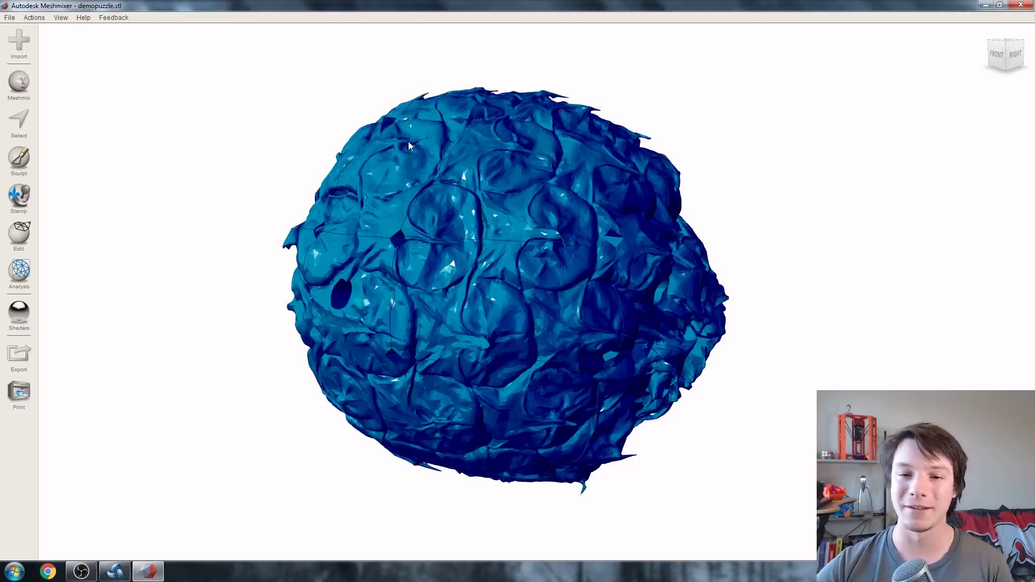
Step: In Meshmixer, run the Inspector on demopuzzle.stl to check the mesh for defects
{"action": "right_click_drag", "start_coordinate": [410, 145], "coordinate": [488, 169]}
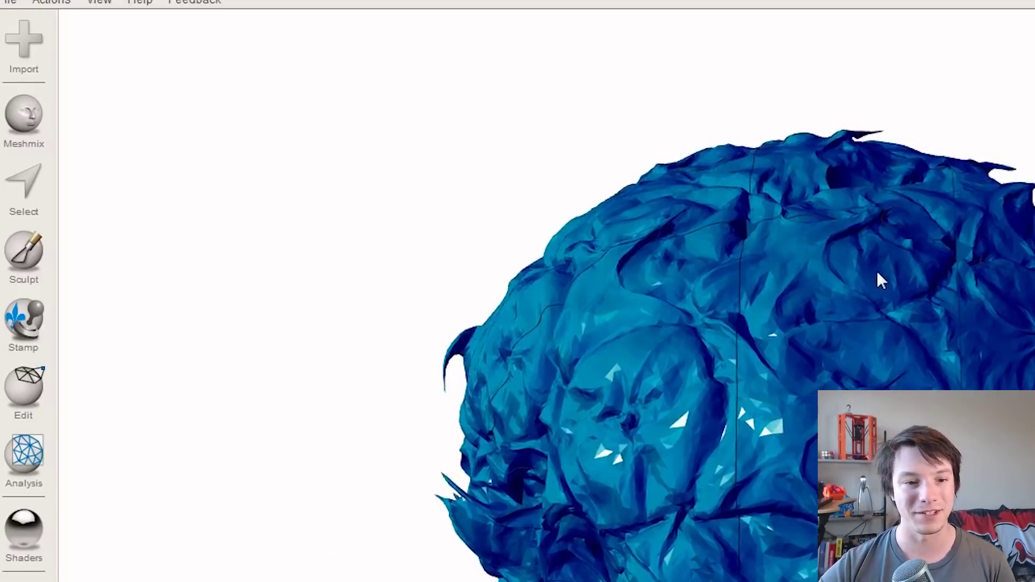
{"action": "left_click", "coordinate": [24, 455]}
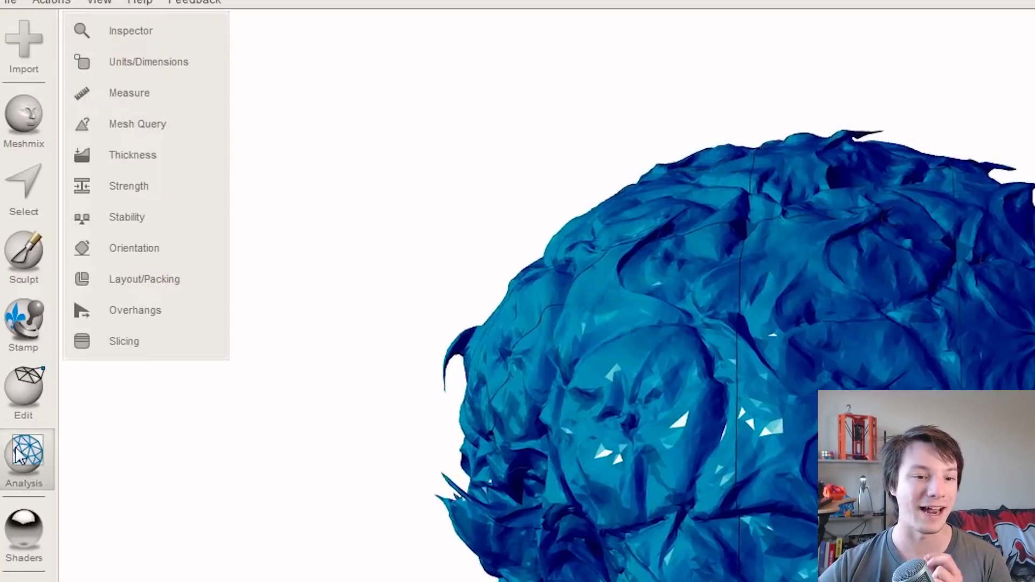
{"action": "left_click", "coordinate": [133, 30]}
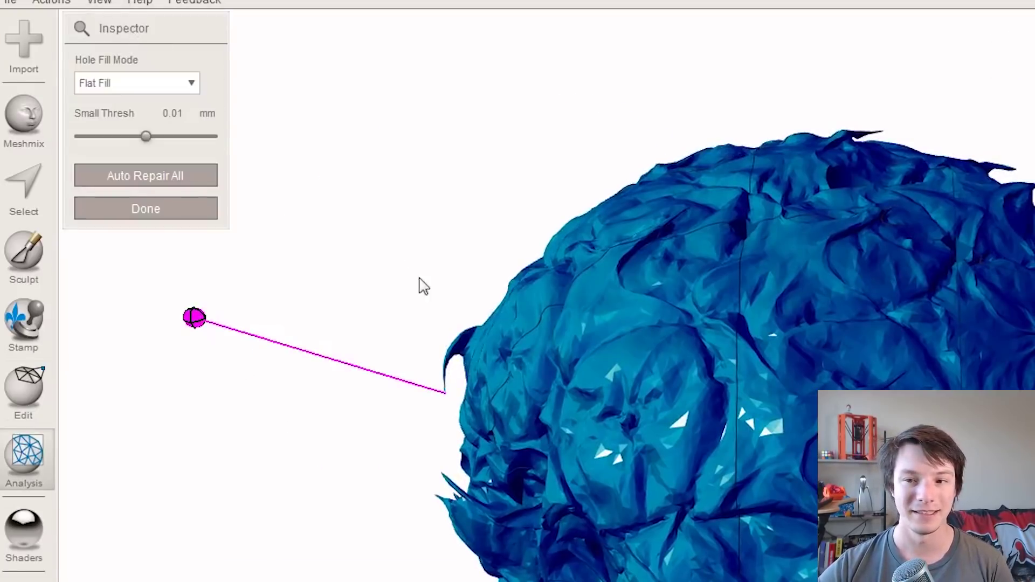
Step: Examine the defects flagged around the pineapple mesh up close and from several sides
{"action": "mouse_move", "coordinate": [304, 306]}
{"action": "right_mouse_down"}
{"action": "mouse_move", "coordinate": [291, 345]}
{"action": "mouse_move", "coordinate": [355, 213]}
{"action": "mouse_move", "coordinate": [339, 206]}
{"action": "mouse_move", "coordinate": [392, 360]}
{"action": "mouse_move", "coordinate": [571, 397]}
{"action": "mouse_move", "coordinate": [726, 313]}
{"action": "mouse_move", "coordinate": [729, 281]}
{"action": "mouse_move", "coordinate": [531, 503]}
{"action": "mouse_move", "coordinate": [636, 459]}
{"action": "mouse_move", "coordinate": [759, 348]}
{"action": "mouse_move", "coordinate": [854, 319]}
{"action": "mouse_move", "coordinate": [890, 353]}
{"action": "right_mouse_up"}
{"action": "scroll", "coordinate": [890, 353], "scroll_direction": "up", "scroll_amount": 3}
{"action": "right_click_drag", "start_coordinate": [502, 215], "coordinate": [260, 309]}
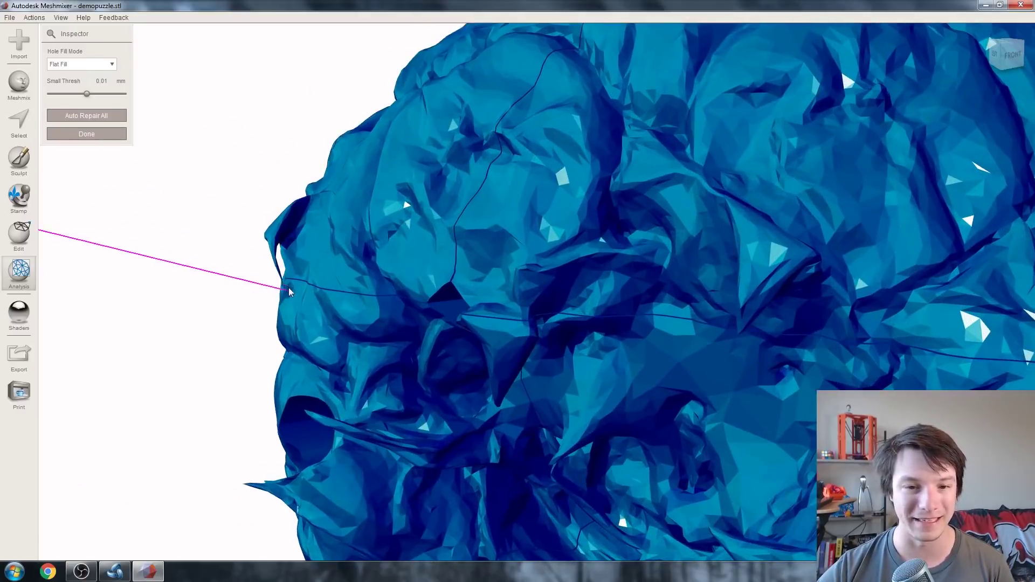
{"action": "scroll", "coordinate": [289, 291], "scroll_direction": "down", "scroll_amount": 5}
{"action": "right_click_drag", "start_coordinate": [381, 283], "coordinate": [338, 286]}
{"action": "right_click_drag", "start_coordinate": [439, 274], "coordinate": [601, 278]}
{"action": "scroll", "coordinate": [700, 265], "scroll_direction": "down", "scroll_amount": 3}
{"action": "right_click_drag", "start_coordinate": [446, 260], "coordinate": [439, 275]}
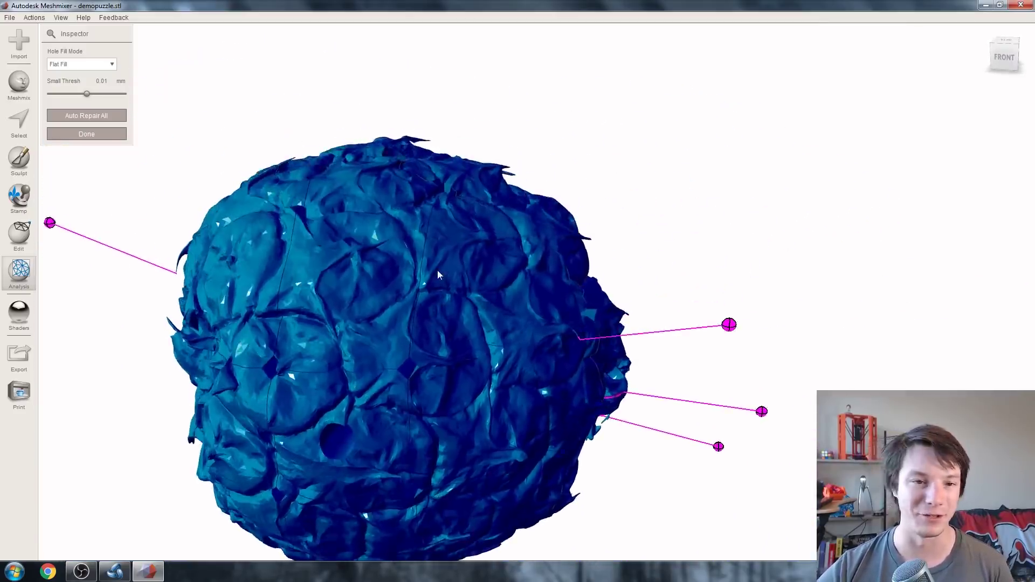
Step: Auto-repair all flagged mesh defects with Flat Fill and finish the inspection
{"action": "scroll", "coordinate": [437, 275], "scroll_direction": "down", "scroll_amount": 2}
{"action": "left_click", "coordinate": [97, 116]}
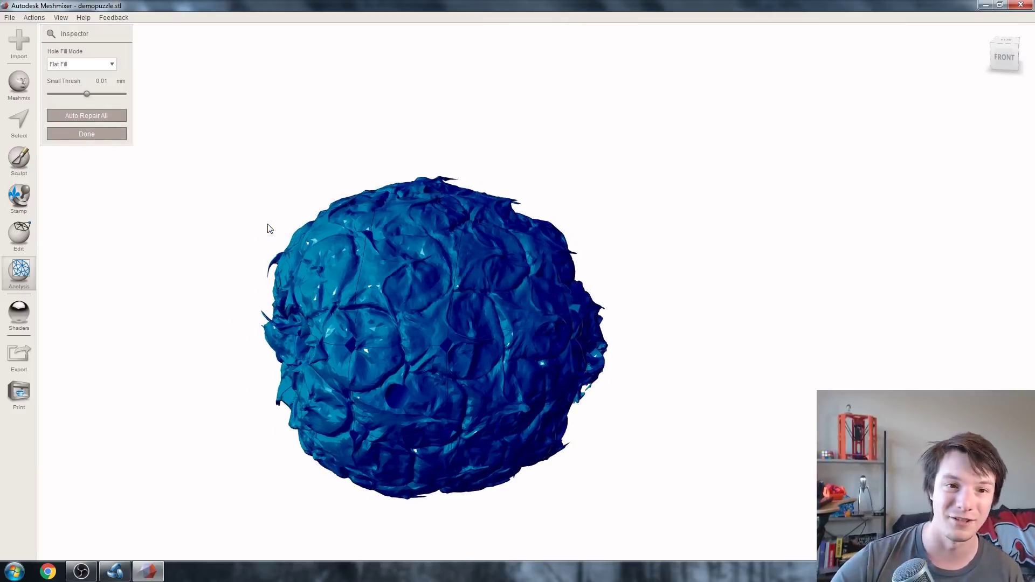
{"action": "left_click", "coordinate": [108, 134]}
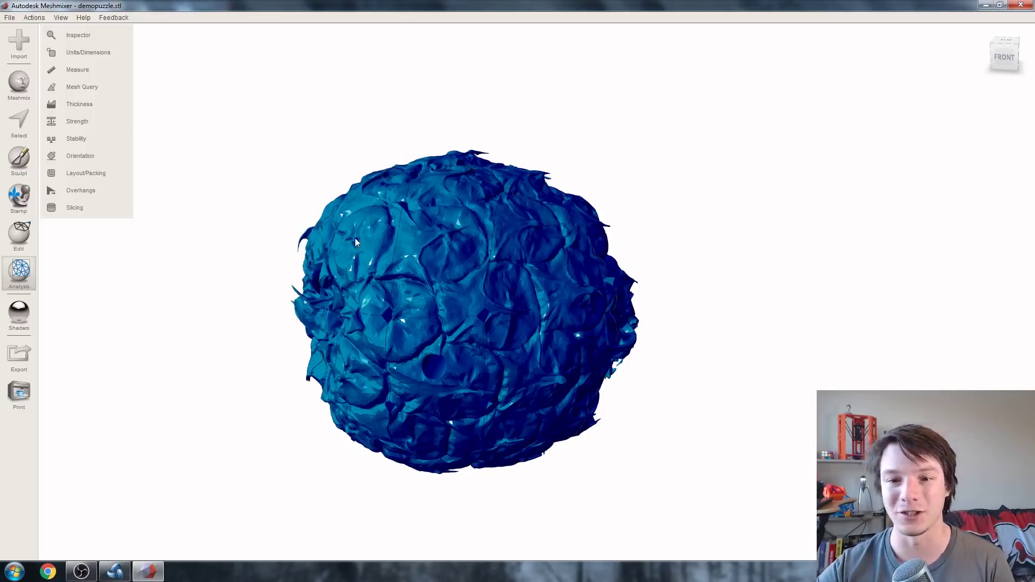
{"action": "right_click_drag", "start_coordinate": [355, 238], "coordinate": [412, 307]}
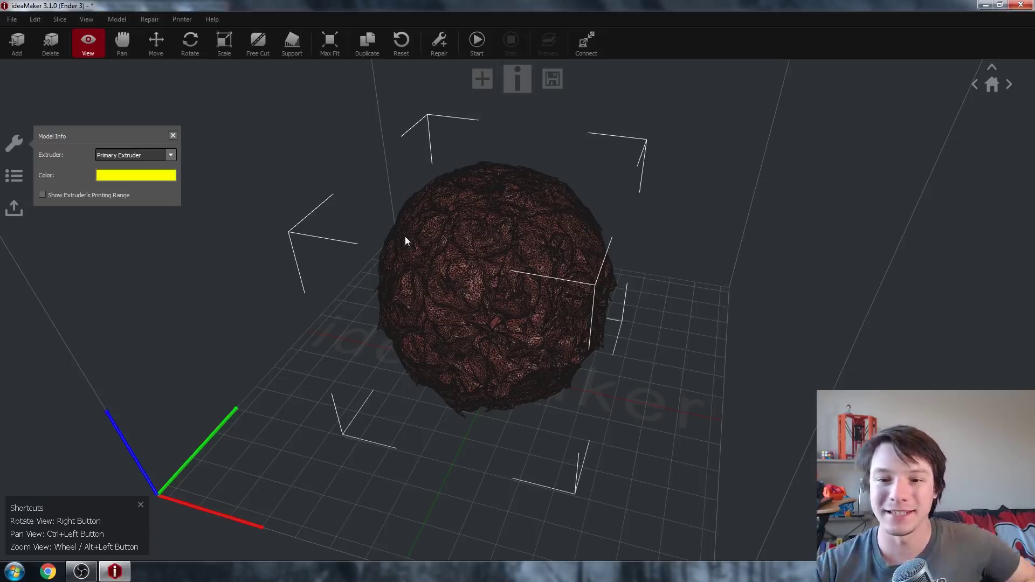
Step: In ideaMaker, look over the cut pineapple and auto-ungroup it into separate puzzle pieces
{"action": "scroll", "coordinate": [405, 236], "scroll_direction": "up", "scroll_amount": 8}
{"action": "scroll", "coordinate": [446, 290], "scroll_direction": "up", "scroll_amount": 2}
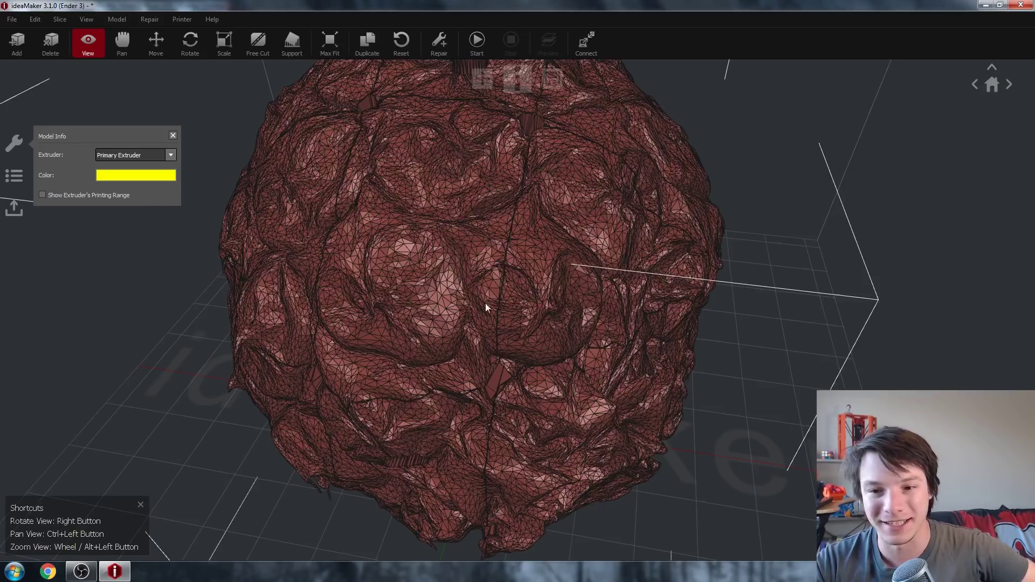
{"action": "scroll", "coordinate": [356, 305], "scroll_direction": "down", "scroll_amount": 3}
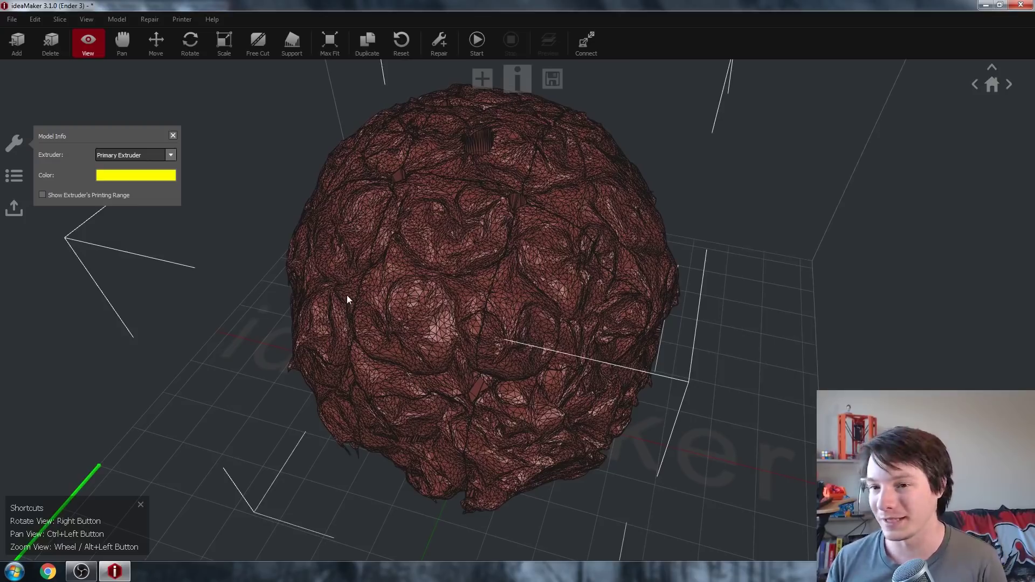
{"action": "scroll", "coordinate": [416, 316], "scroll_direction": "down", "scroll_amount": 2}
{"action": "scroll", "coordinate": [416, 308], "scroll_direction": "down", "scroll_amount": 2}
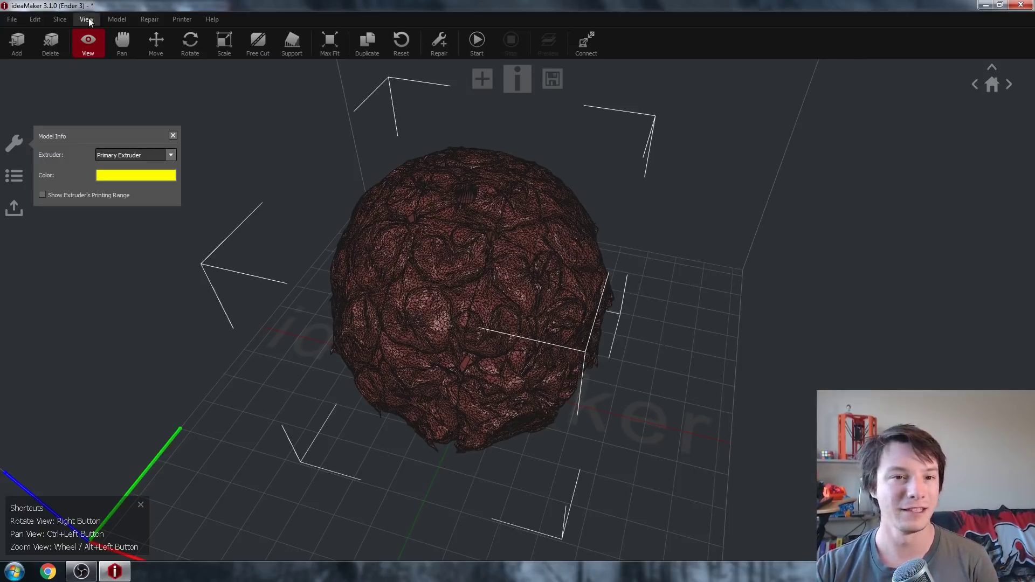
{"action": "left_click", "coordinate": [117, 18]}
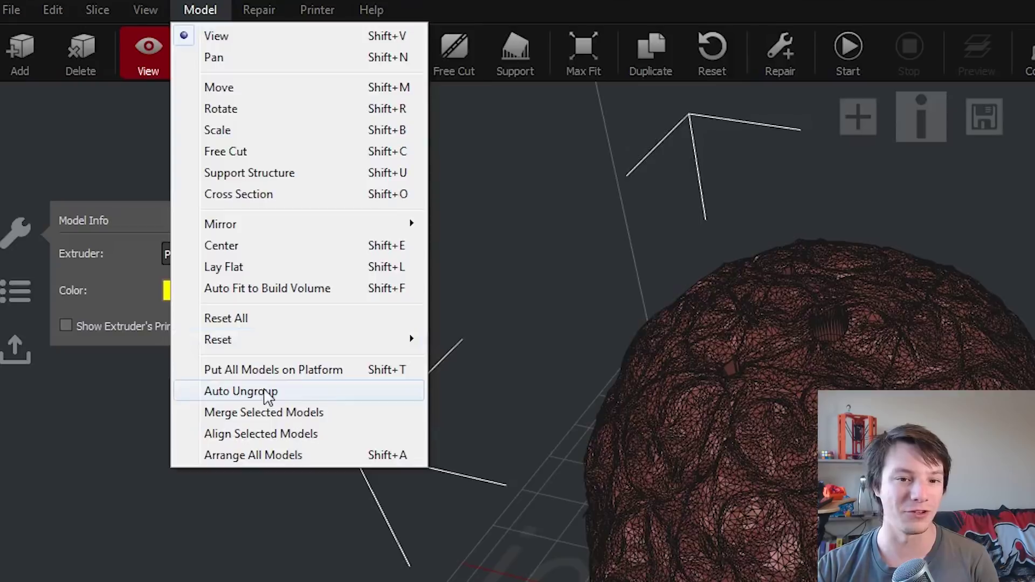
{"action": "left_click", "coordinate": [267, 393]}
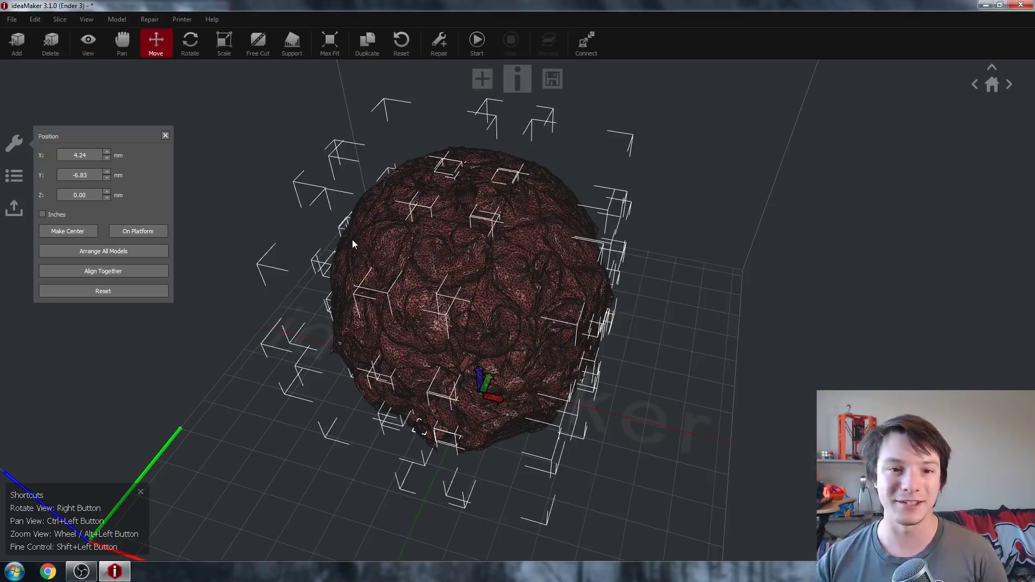
Step: Arrange all the separated puzzle pieces across the build plate and close the position settings
{"action": "right_click_drag", "start_coordinate": [353, 244], "coordinate": [372, 155]}
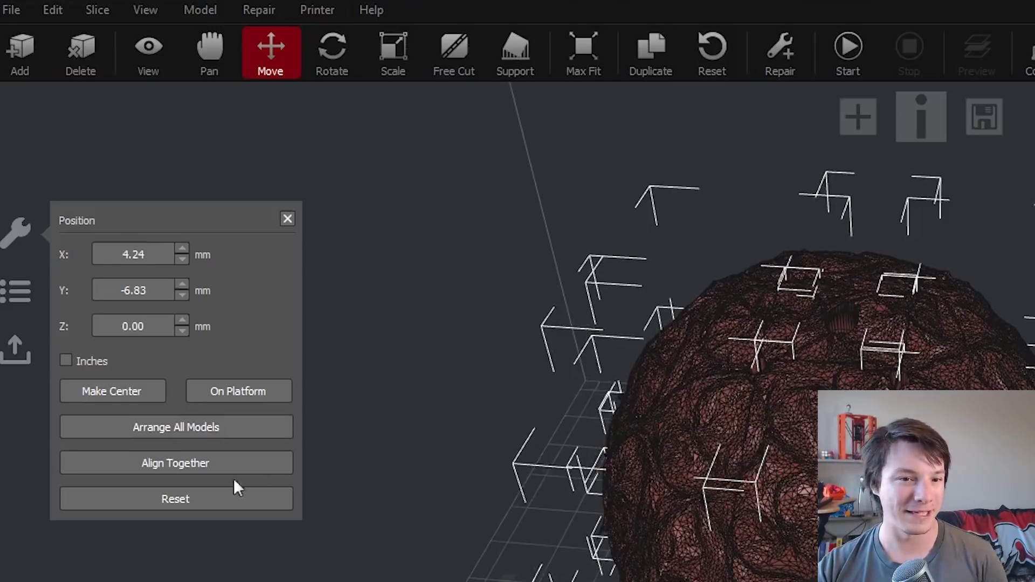
{"action": "left_click", "coordinate": [220, 429]}
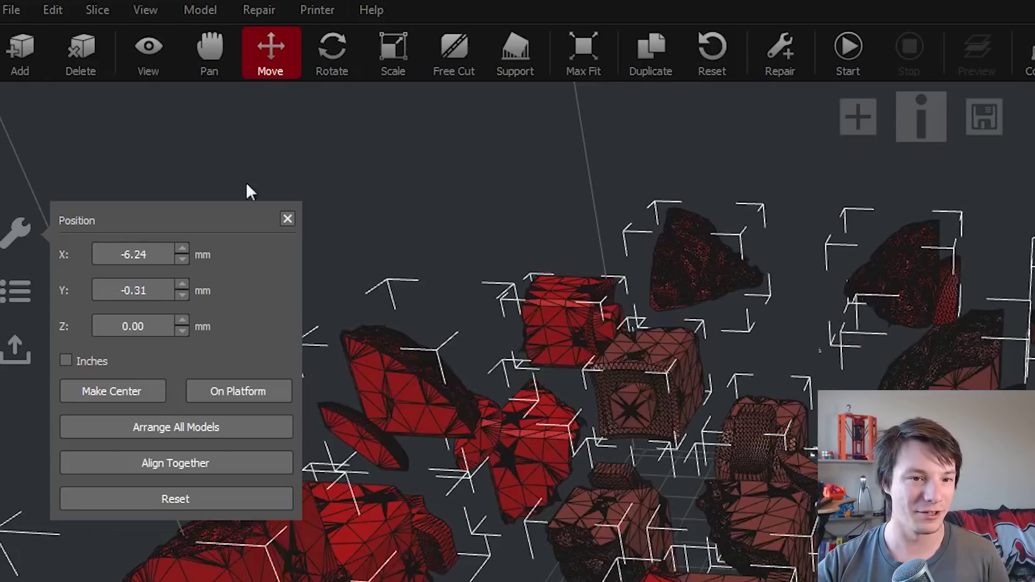
{"action": "left_click", "coordinate": [292, 221]}
Step: Put all the puzzle pieces on the platform, clear the selection and look the layout over from several sides
{"action": "left_click", "coordinate": [217, 6]}
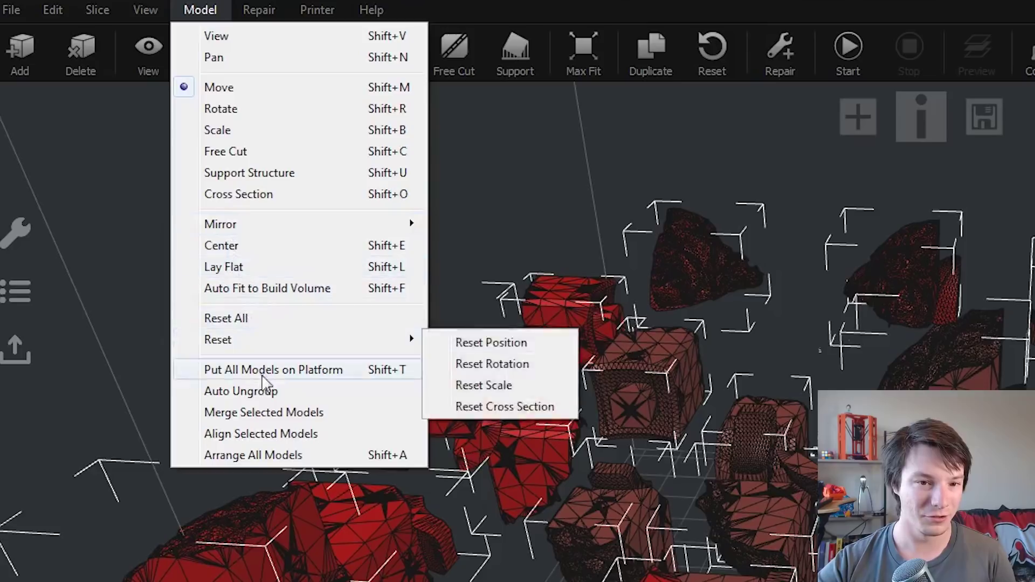
{"action": "left_click", "coordinate": [315, 372]}
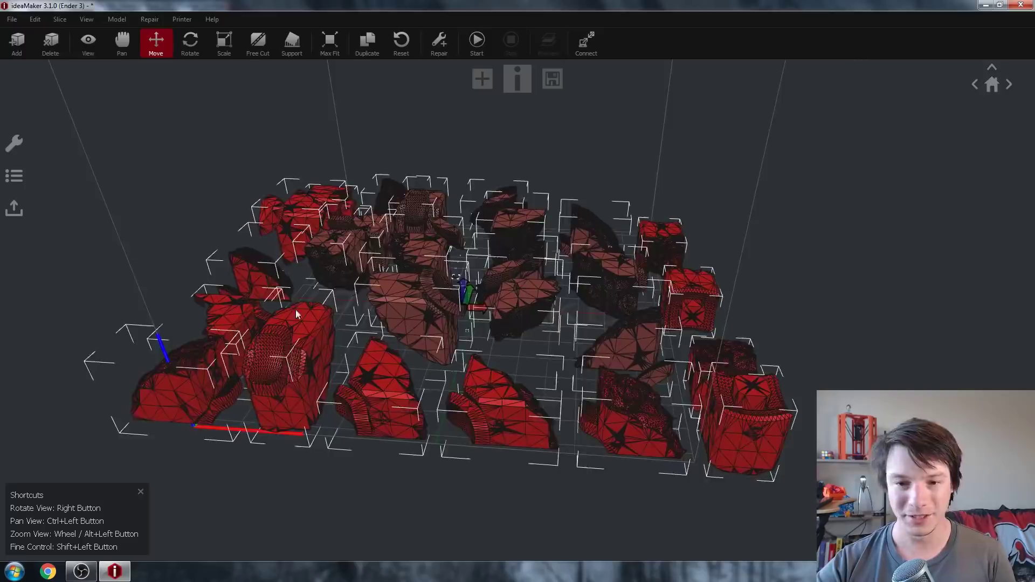
{"action": "right_click_drag", "start_coordinate": [295, 309], "coordinate": [219, 341]}
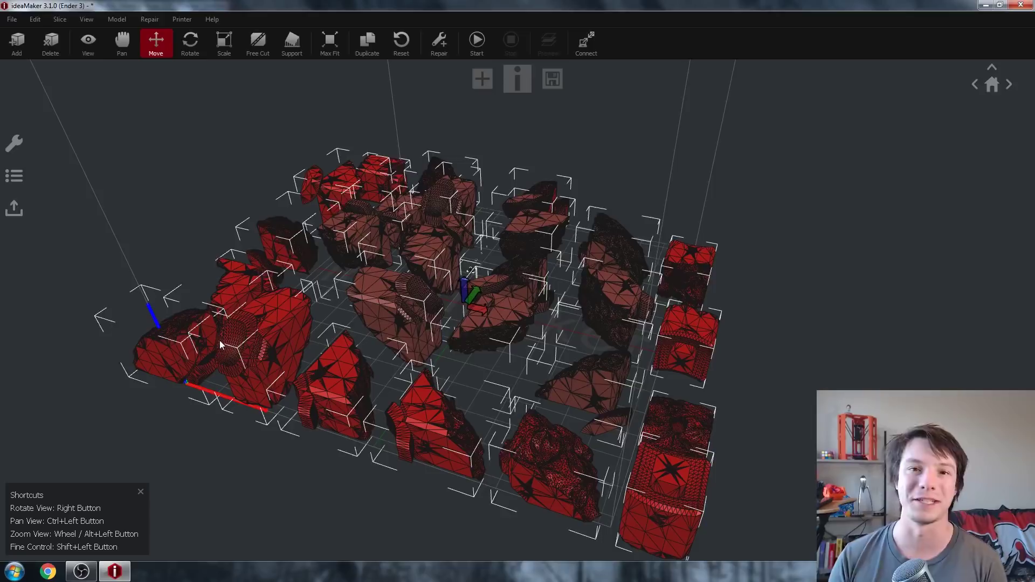
{"action": "right_click_drag", "start_coordinate": [131, 271], "coordinate": [444, 322]}
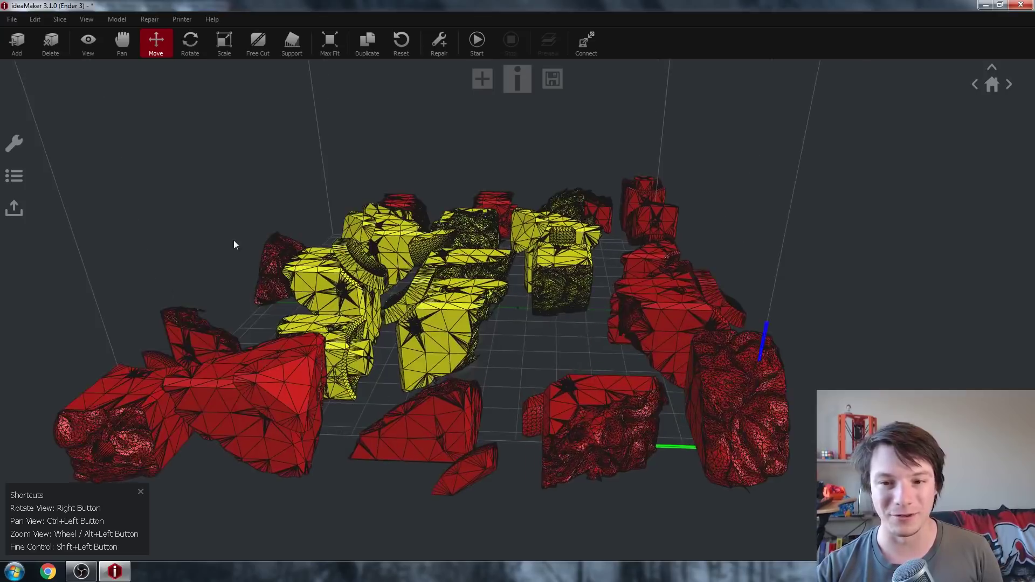
{"action": "right_click_drag", "start_coordinate": [234, 244], "coordinate": [123, 341]}
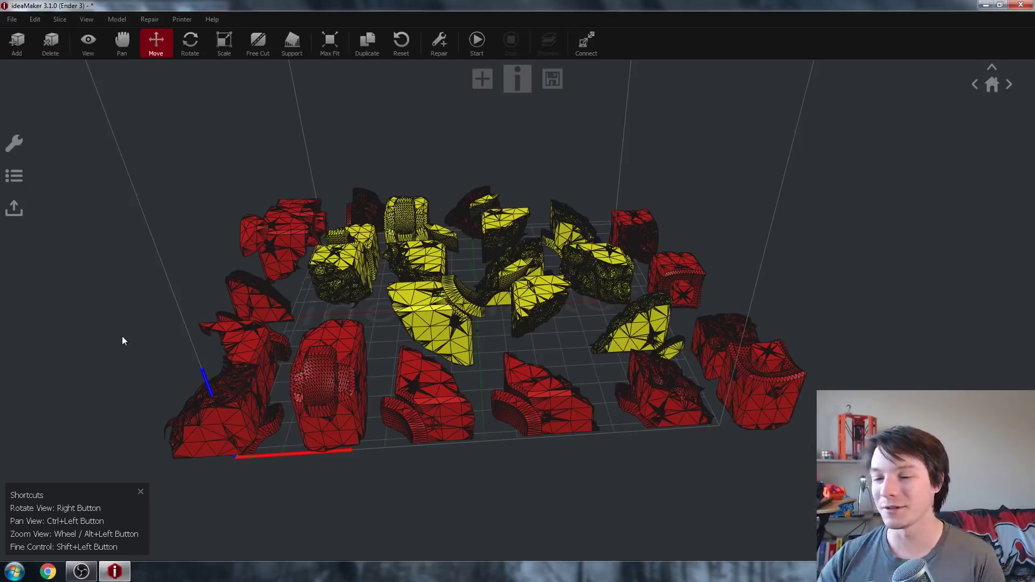
{"action": "right_click_drag", "start_coordinate": [205, 183], "coordinate": [493, 279]}
Step: Start Lay Flat and set the middle yellow piece down on the flat face at its pointed foot
{"action": "left_click", "coordinate": [463, 277]}
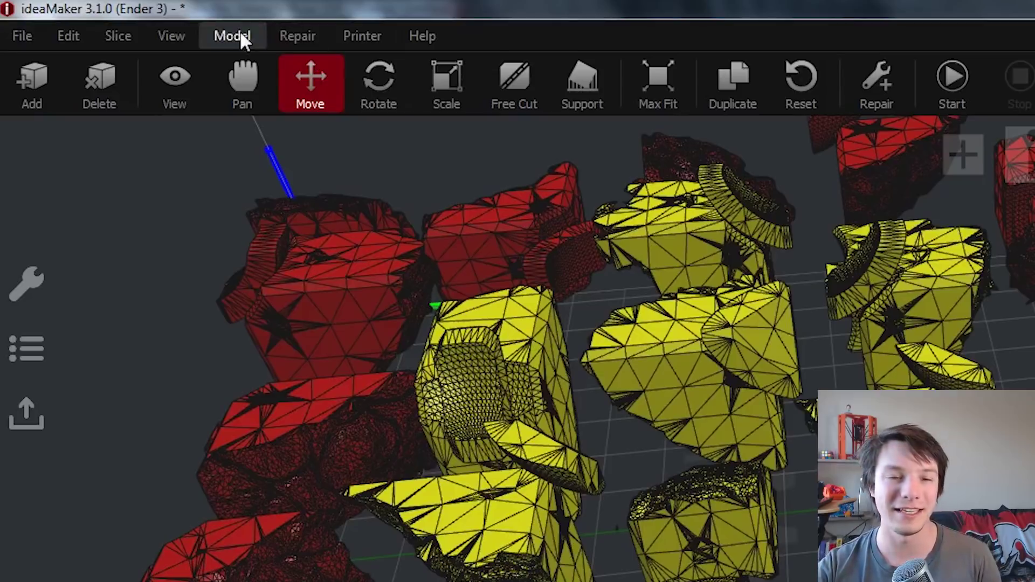
{"action": "left_click", "coordinate": [119, 19]}
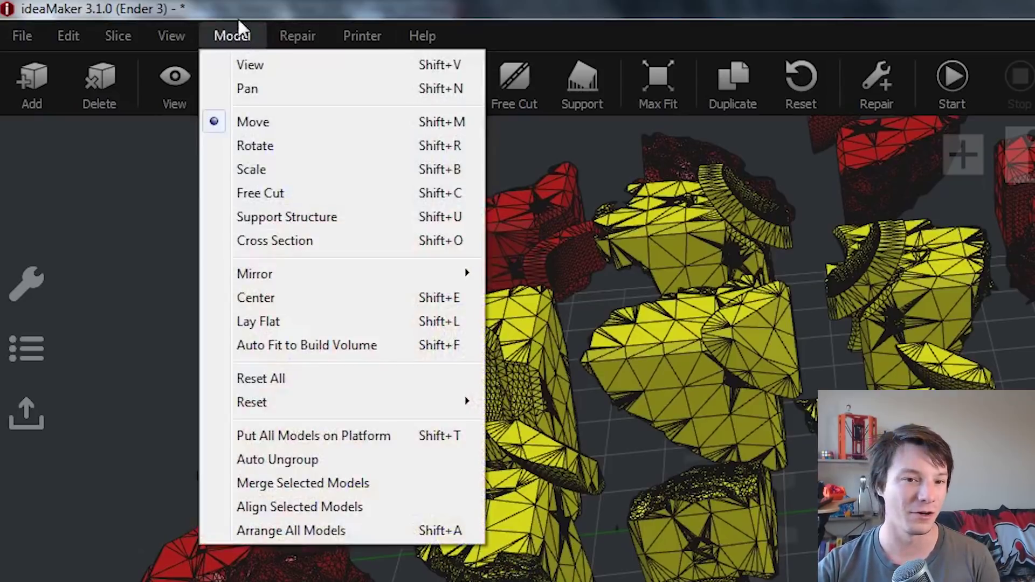
{"action": "left_click", "coordinate": [244, 323]}
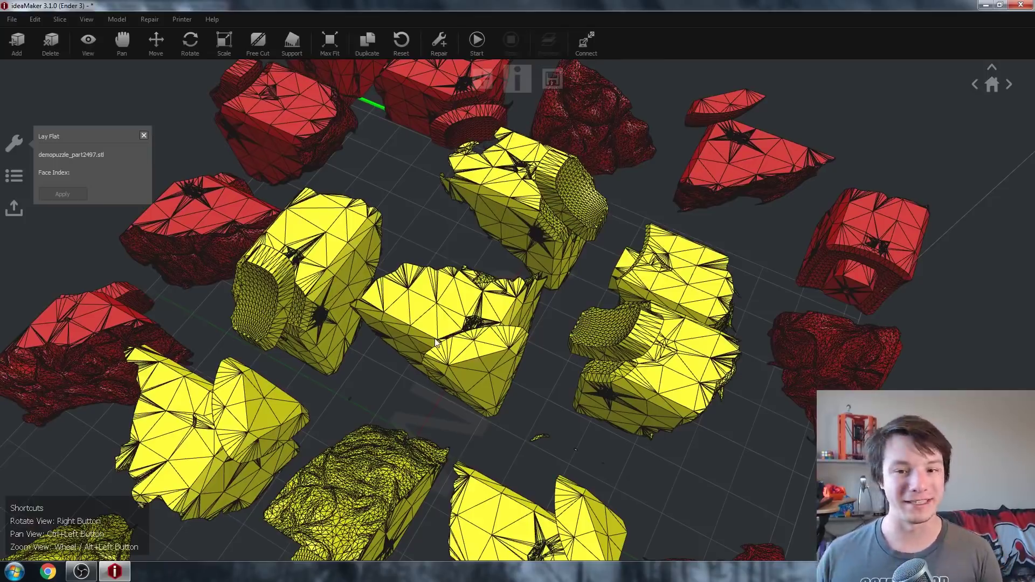
{"action": "right_click_drag", "start_coordinate": [425, 237], "coordinate": [503, 290]}
{"action": "left_click", "coordinate": [465, 310]}
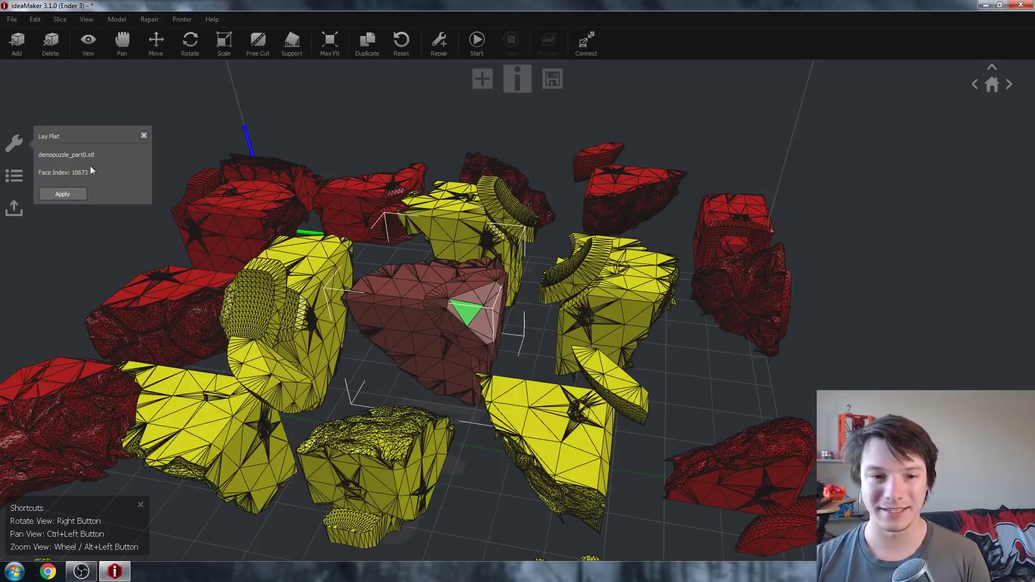
{"action": "left_click", "coordinate": [61, 195]}
Step: Lay the collared yellow piece beside it flat on its smooth side face rather than its top face
{"action": "right_click_drag", "start_coordinate": [372, 259], "coordinate": [466, 343]}
{"action": "left_click", "coordinate": [467, 343]}
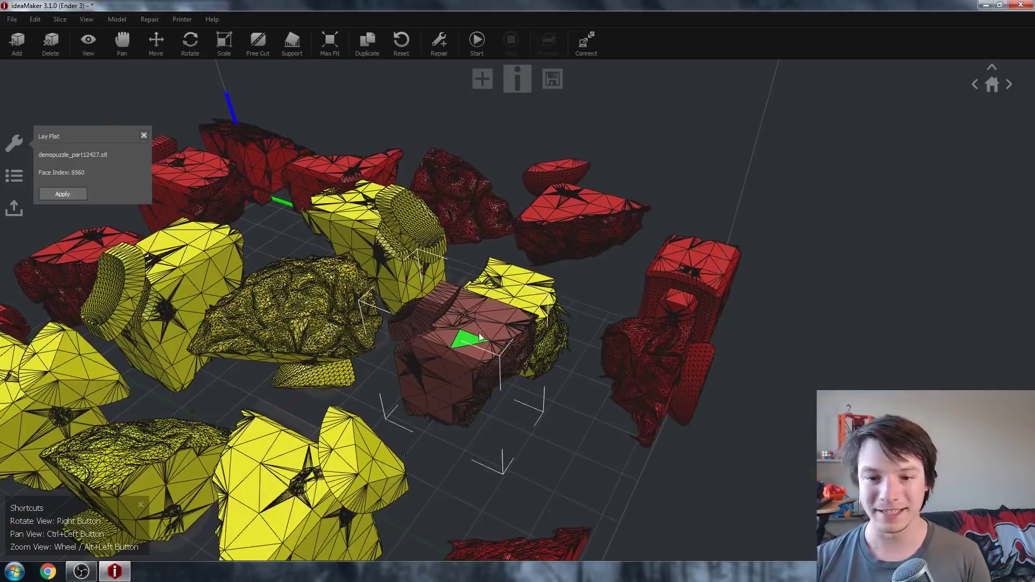
{"action": "left_click", "coordinate": [452, 371]}
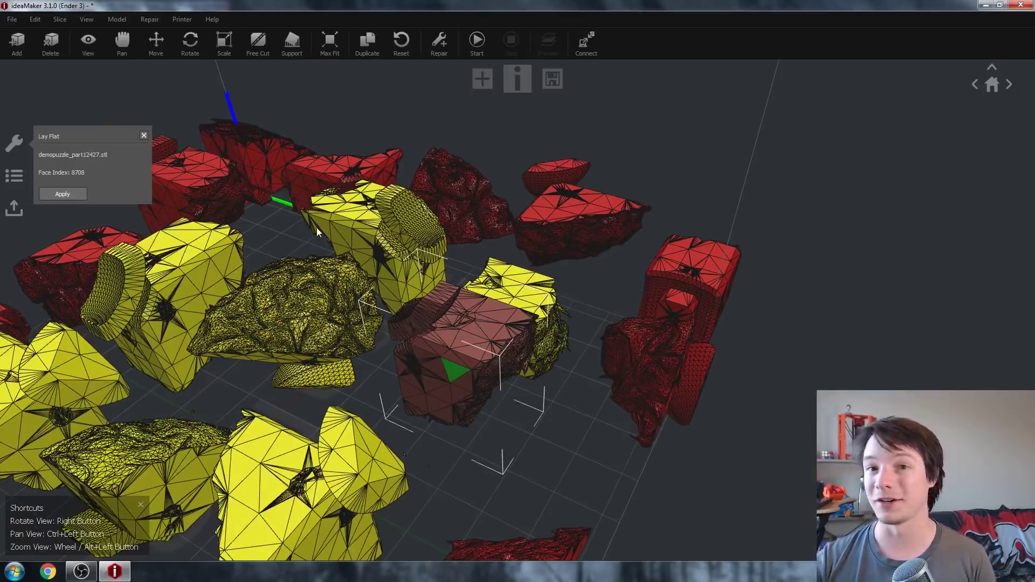
{"action": "left_click", "coordinate": [63, 194]}
Step: Lay the red footed piece at the edge of the plate flat on one of its smooth cut faces
{"action": "right_click_drag", "start_coordinate": [388, 253], "coordinate": [361, 307]}
{"action": "left_click", "coordinate": [361, 305]}
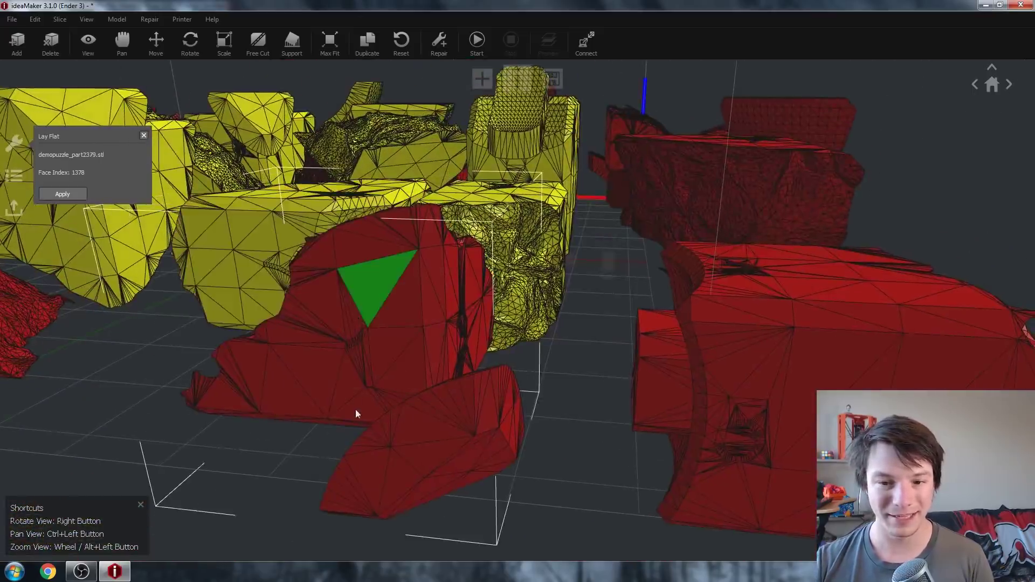
{"action": "right_click_drag", "start_coordinate": [356, 411], "coordinate": [367, 331]}
{"action": "left_click", "coordinate": [459, 237]}
{"action": "scroll", "coordinate": [458, 231], "scroll_direction": "down", "scroll_amount": 3}
{"action": "right_click_drag", "start_coordinate": [457, 226], "coordinate": [464, 272]}
{"action": "left_click", "coordinate": [75, 194]}
Step: Lay the next red footed piece flat on its foot face and the rough yellow piece on its smooth side face
{"action": "mouse_move", "coordinate": [202, 277]}
{"action": "right_mouse_down"}
{"action": "mouse_move", "coordinate": [432, 323]}
{"action": "mouse_move", "coordinate": [647, 309]}
{"action": "mouse_move", "coordinate": [667, 285]}
{"action": "mouse_move", "coordinate": [610, 328]}
{"action": "right_mouse_up"}
{"action": "left_click", "coordinate": [610, 328]}
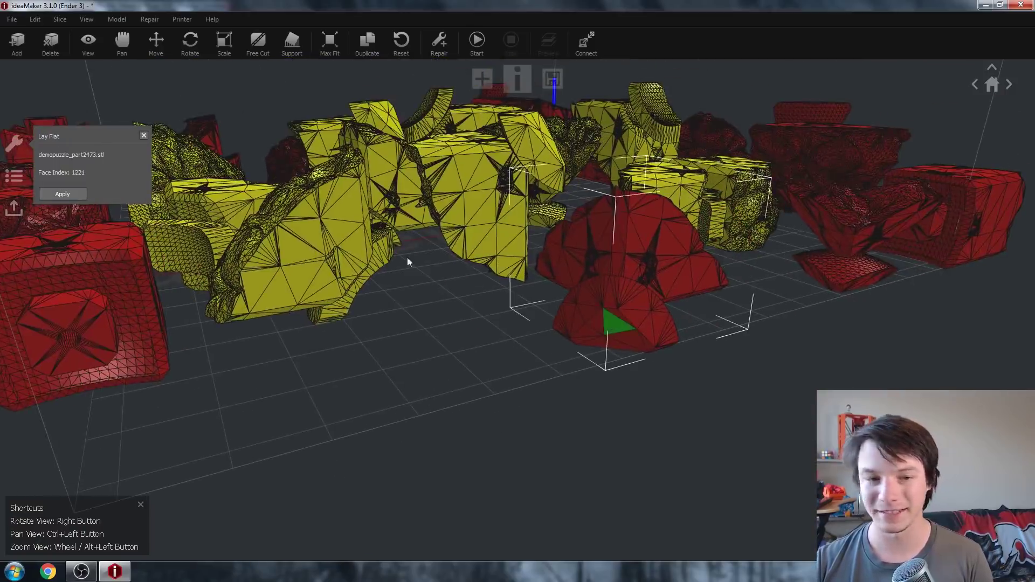
{"action": "left_click", "coordinate": [62, 194]}
{"action": "mouse_move", "coordinate": [66, 207]}
{"action": "right_mouse_down"}
{"action": "mouse_move", "coordinate": [367, 257]}
{"action": "mouse_move", "coordinate": [354, 315]}
{"action": "mouse_move", "coordinate": [517, 295]}
{"action": "mouse_move", "coordinate": [332, 284]}
{"action": "mouse_move", "coordinate": [434, 283]}
{"action": "right_mouse_up"}
{"action": "left_click", "coordinate": [470, 313]}
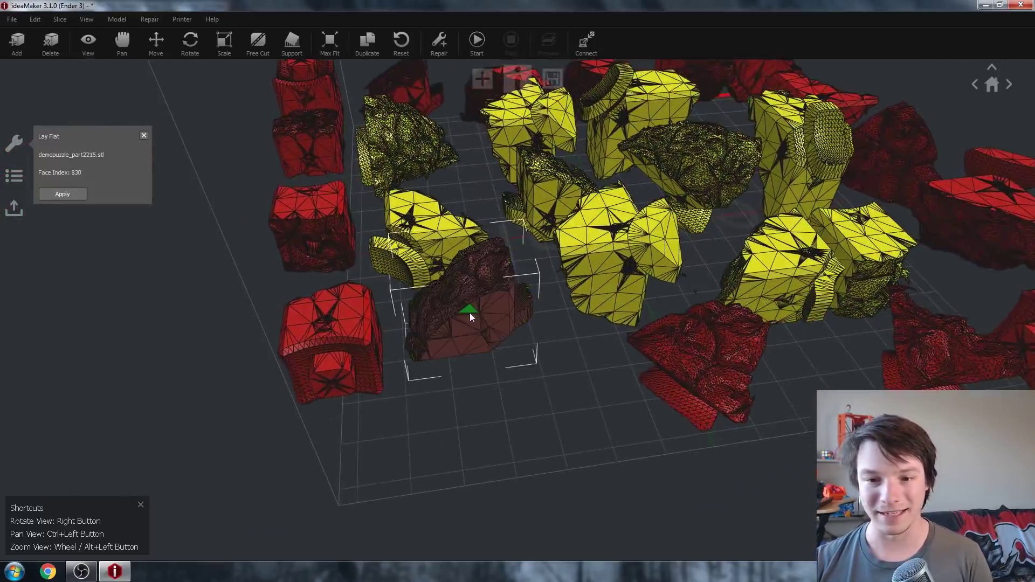
{"action": "scroll", "coordinate": [470, 313], "scroll_direction": "up", "scroll_amount": 3}
{"action": "left_click", "coordinate": [483, 312]}
{"action": "left_click", "coordinate": [67, 195]}
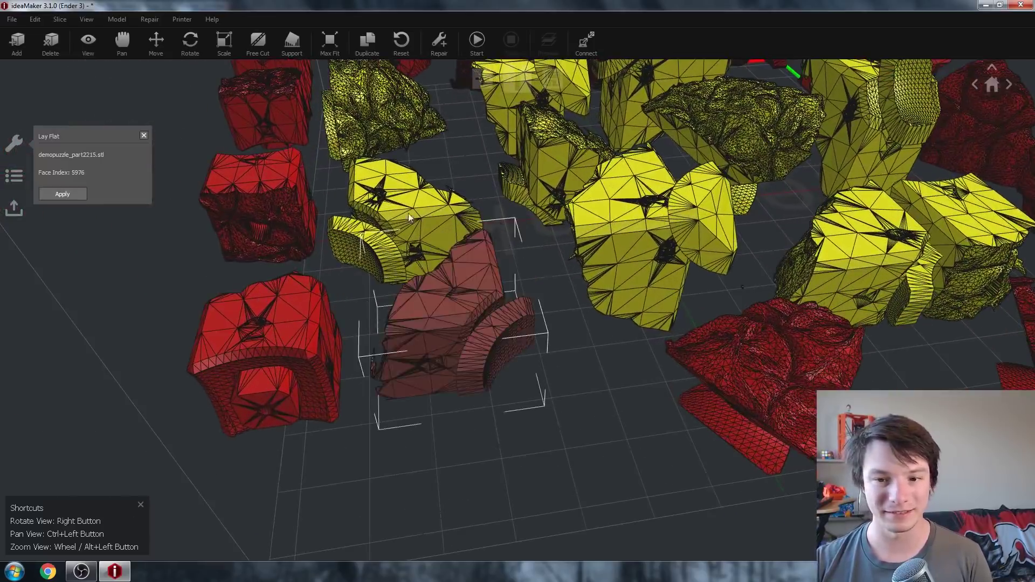
Step: Lay the yellow piece with the curved collar on its broad cut face and the small rough one on its side face
{"action": "mouse_move", "coordinate": [409, 213]}
{"action": "right_mouse_down"}
{"action": "mouse_move", "coordinate": [443, 302]}
{"action": "mouse_move", "coordinate": [426, 256]}
{"action": "right_mouse_up"}
{"action": "left_click", "coordinate": [437, 267]}
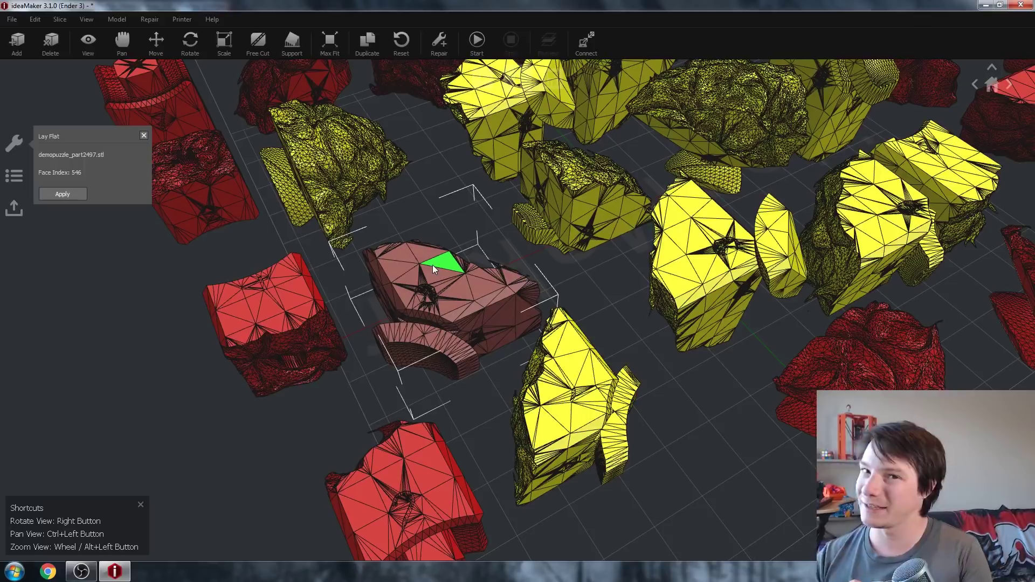
{"action": "left_click", "coordinate": [74, 193]}
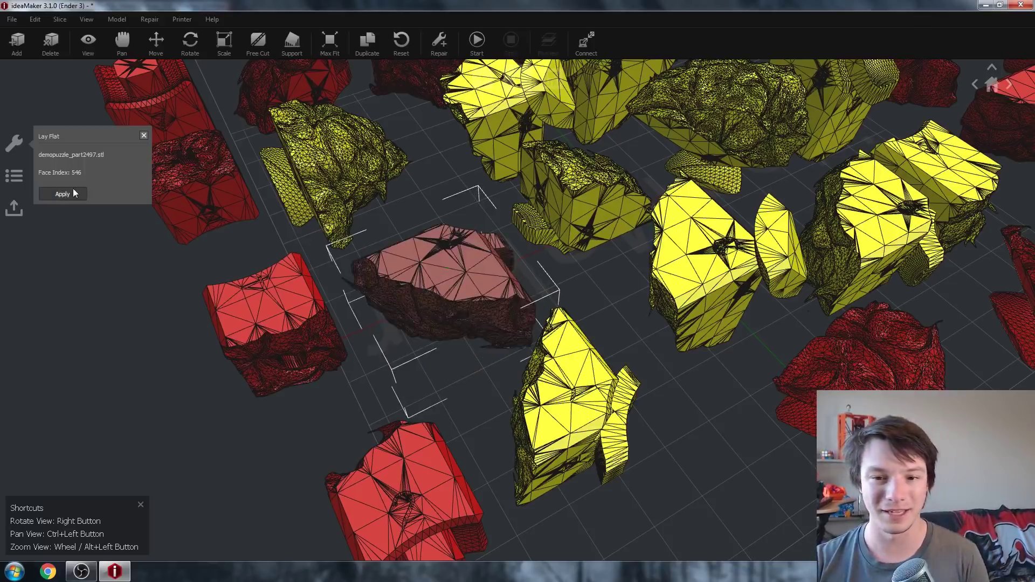
{"action": "right_click_drag", "start_coordinate": [385, 186], "coordinate": [528, 256]}
{"action": "left_click", "coordinate": [563, 247]}
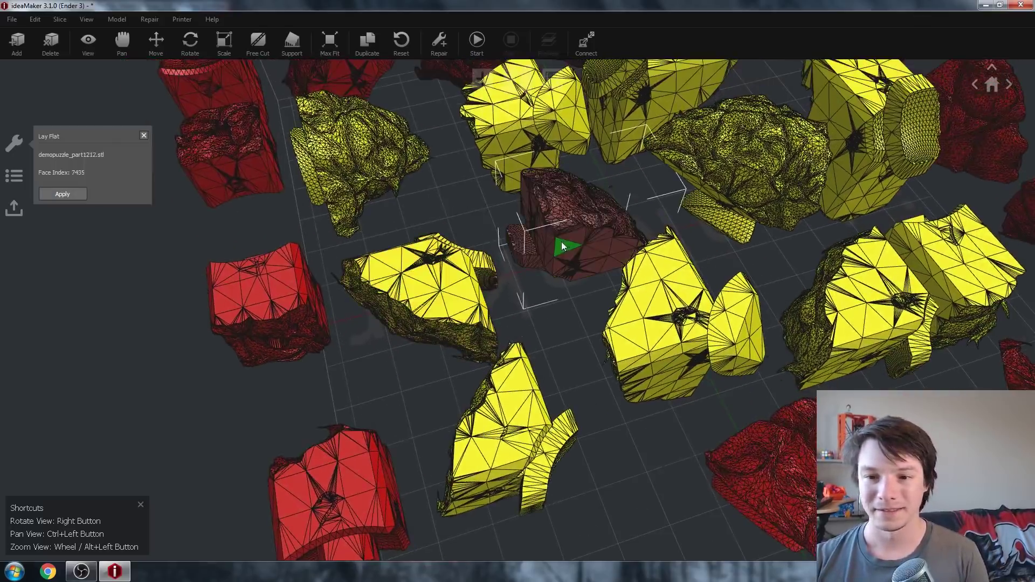
{"action": "left_click", "coordinate": [74, 193]}
Step: Lay the two block-shaped red pieces at the plate's corner flat on their smooth outward-facing sides
{"action": "mouse_move", "coordinate": [310, 186]}
{"action": "right_mouse_down"}
{"action": "mouse_move", "coordinate": [318, 182]}
{"action": "mouse_move", "coordinate": [383, 256]}
{"action": "mouse_move", "coordinate": [634, 167]}
{"action": "mouse_move", "coordinate": [480, 221]}
{"action": "mouse_move", "coordinate": [461, 281]}
{"action": "mouse_move", "coordinate": [488, 211]}
{"action": "right_mouse_up"}
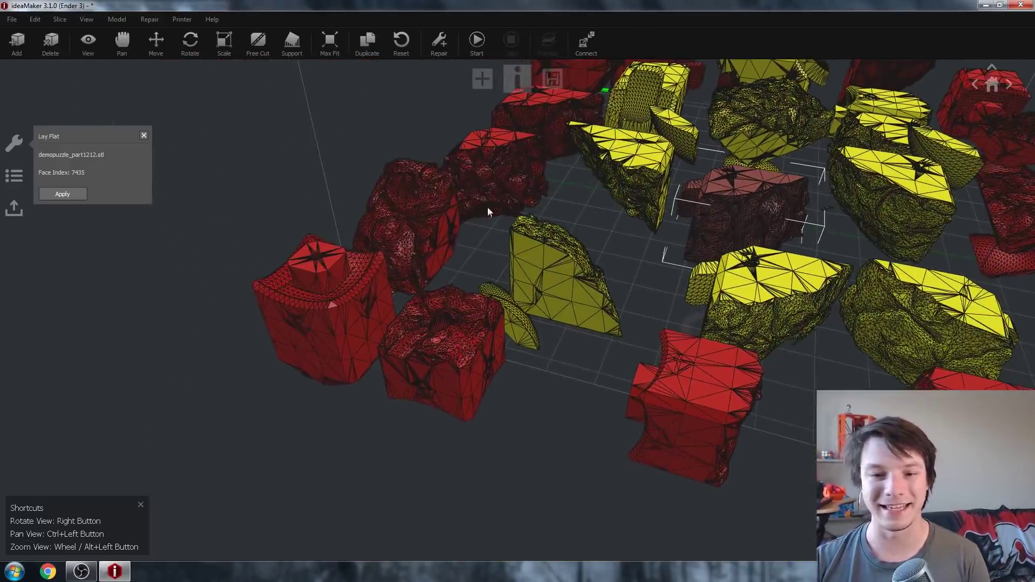
{"action": "scroll", "coordinate": [412, 256], "scroll_direction": "up", "scroll_amount": 2}
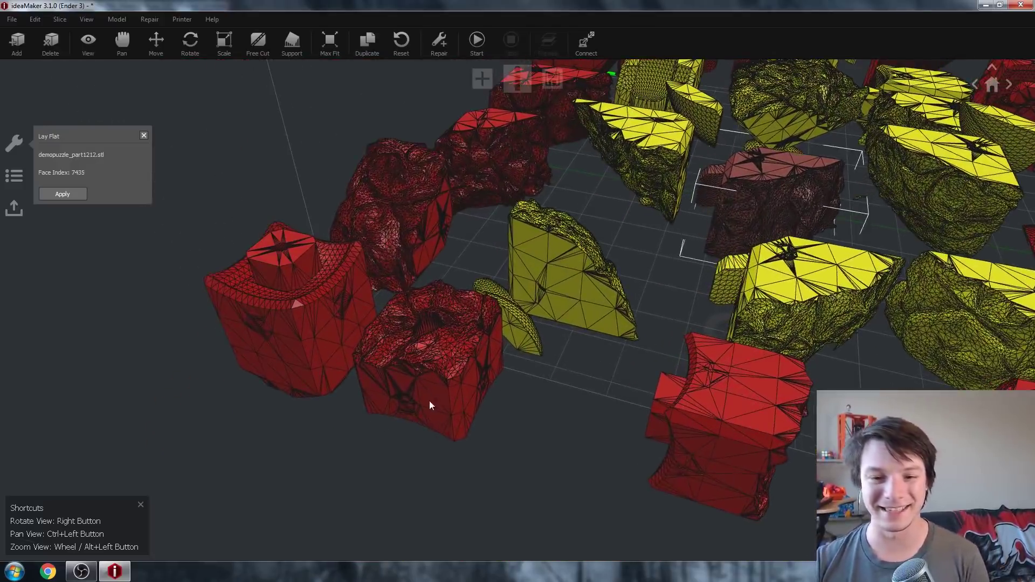
{"action": "left_click", "coordinate": [429, 400]}
{"action": "left_click", "coordinate": [54, 194]}
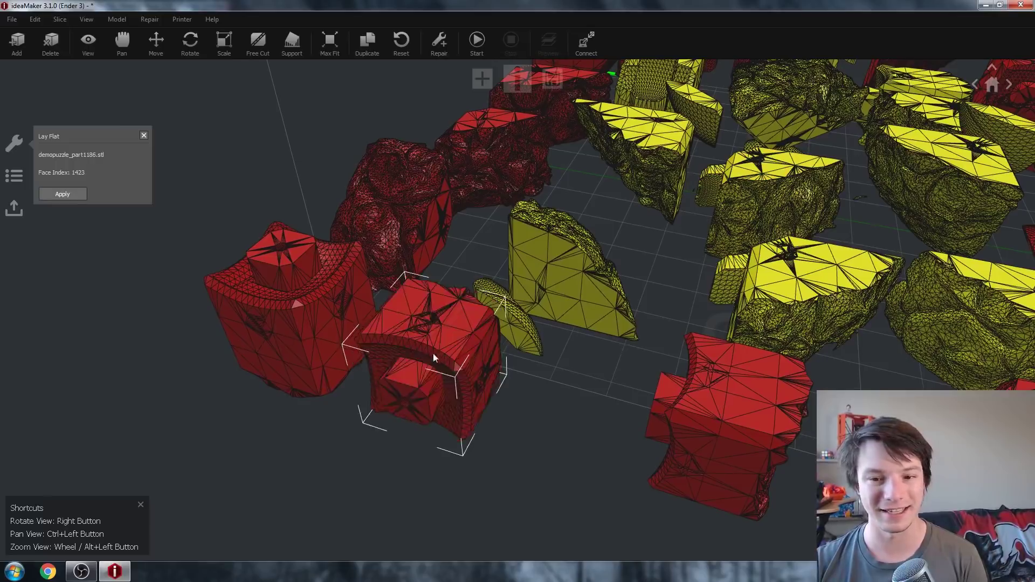
{"action": "right_click_drag", "start_coordinate": [432, 354], "coordinate": [370, 400]}
{"action": "left_click", "coordinate": [361, 402]}
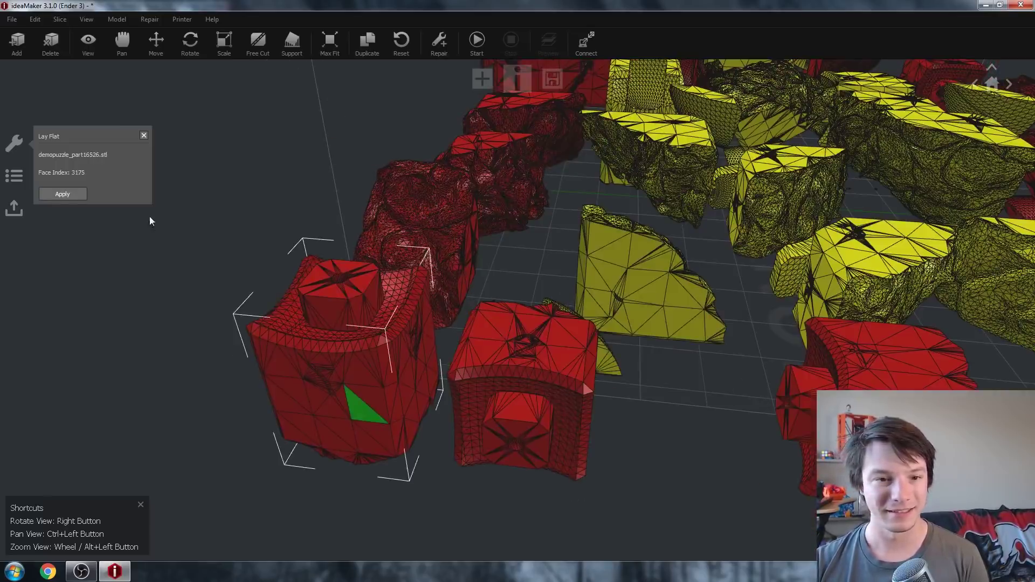
{"action": "left_click", "coordinate": [62, 194]}
Step: Lay the footed piece behind the corner blocks on its foot face and the rough front-row piece on its smooth face
{"action": "right_click_drag", "start_coordinate": [250, 237], "coordinate": [632, 284]}
{"action": "left_click", "coordinate": [681, 318]}
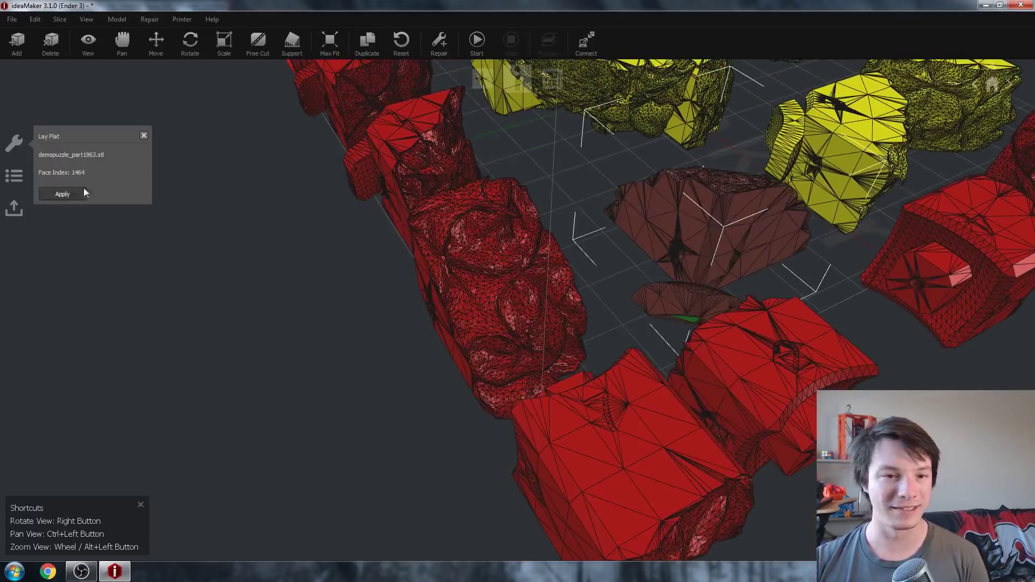
{"action": "left_click", "coordinate": [62, 194]}
{"action": "right_click_drag", "start_coordinate": [104, 222], "coordinate": [576, 296]}
{"action": "left_click", "coordinate": [670, 304]}
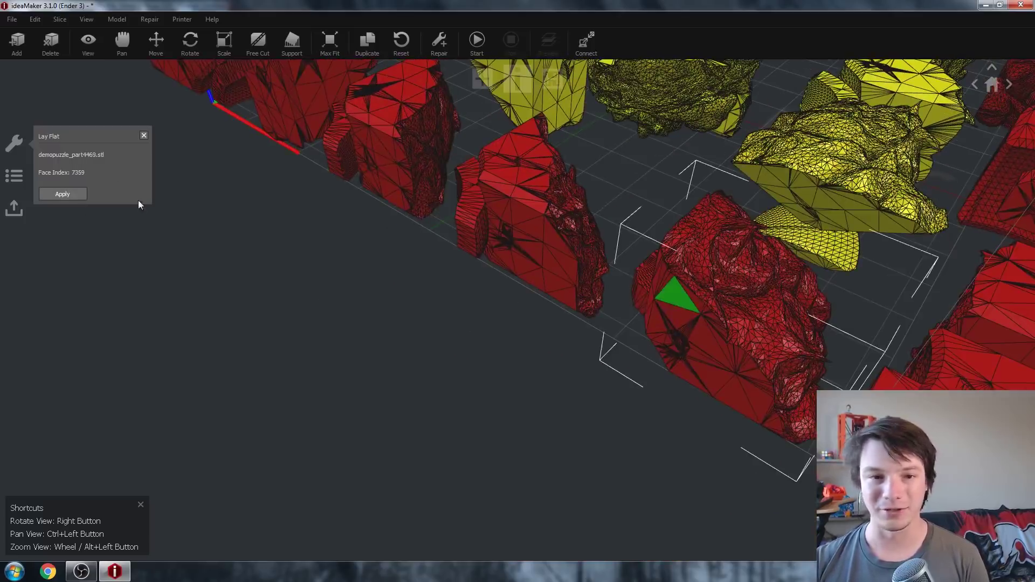
{"action": "left_click", "coordinate": [62, 195]}
Step: Lay the next two red collared pieces along the front edge of the plate flat on their upper cut faces
{"action": "mouse_move", "coordinate": [447, 222]}
{"action": "right_mouse_down"}
{"action": "mouse_move", "coordinate": [444, 254]}
{"action": "mouse_move", "coordinate": [510, 212]}
{"action": "right_mouse_up"}
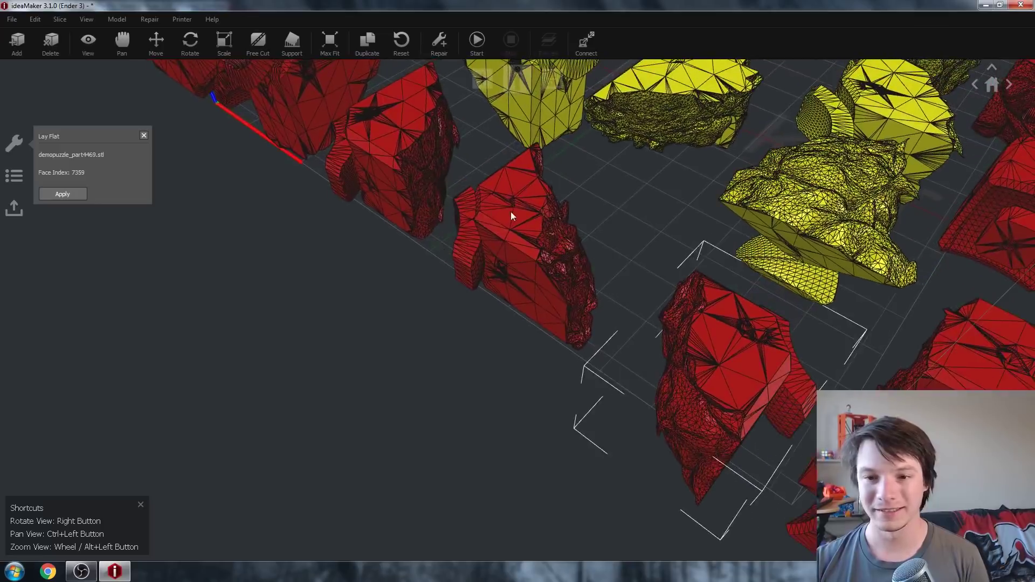
{"action": "left_click", "coordinate": [510, 212]}
{"action": "left_click", "coordinate": [65, 193]}
{"action": "mouse_move", "coordinate": [72, 190]}
{"action": "right_mouse_down"}
{"action": "mouse_move", "coordinate": [284, 318]}
{"action": "mouse_move", "coordinate": [409, 313]}
{"action": "right_mouse_up"}
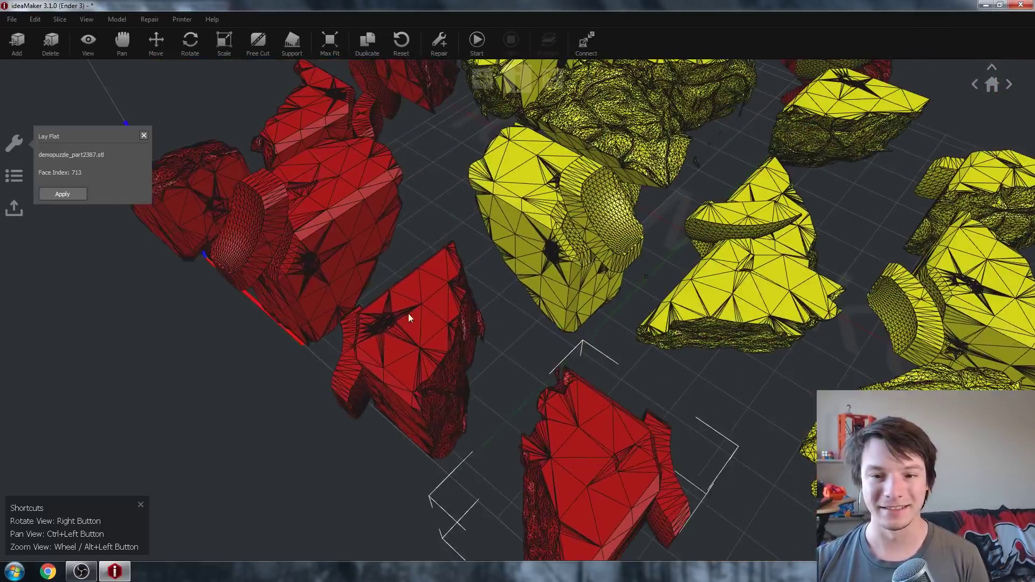
{"action": "left_click", "coordinate": [397, 312]}
{"action": "left_click", "coordinate": [59, 194]}
Step: Lay the large collared red piece near the origin and the rough corner piece beside it flat on smooth cut faces
{"action": "right_click_drag", "start_coordinate": [205, 212], "coordinate": [382, 263]}
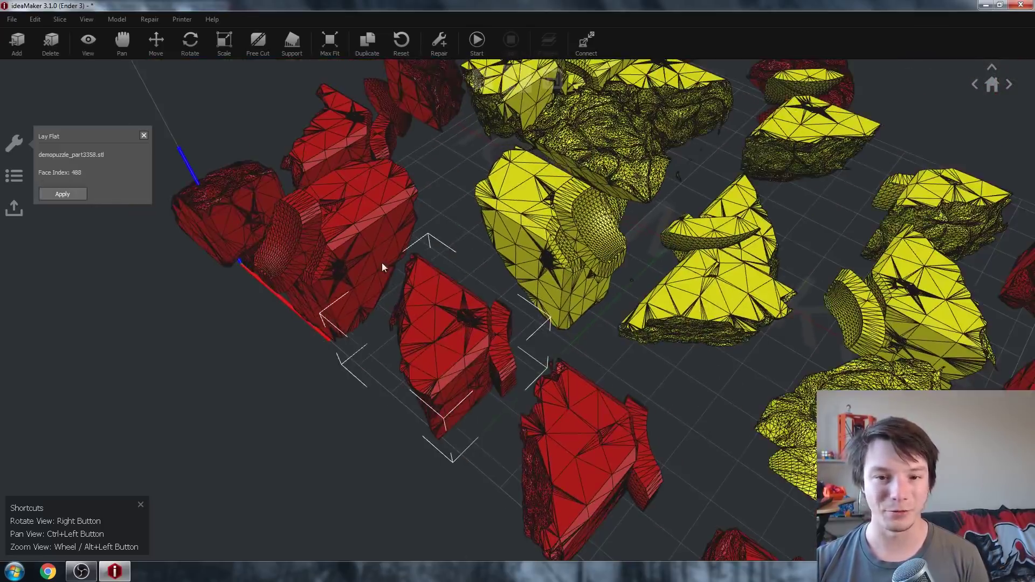
{"action": "left_click", "coordinate": [382, 258]}
{"action": "left_click", "coordinate": [64, 194]}
{"action": "right_click_drag", "start_coordinate": [67, 199], "coordinate": [330, 325]}
{"action": "left_click", "coordinate": [330, 324]}
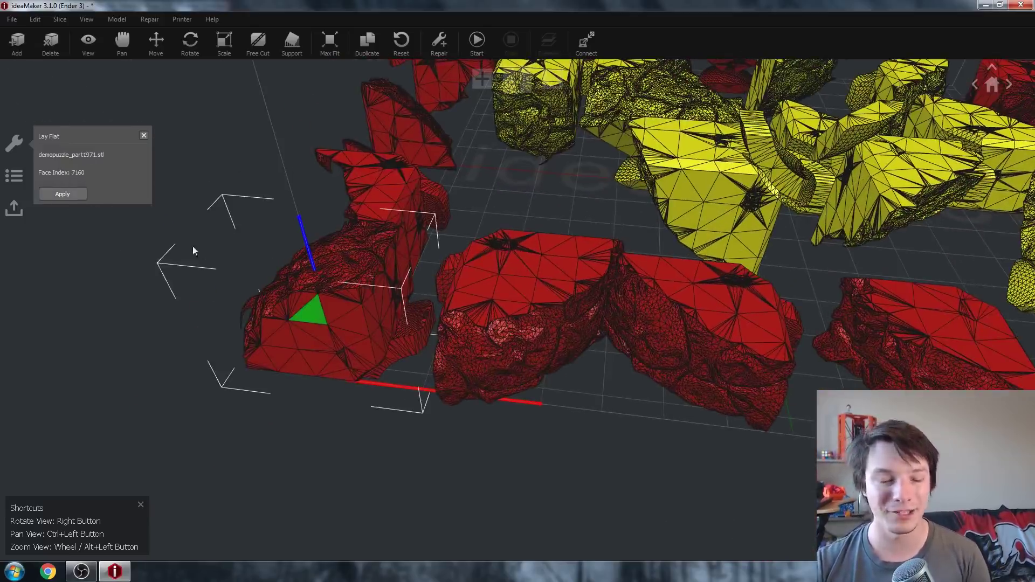
{"action": "left_click", "coordinate": [62, 194]}
Step: Lay the collared piece behind the front row and the yellow block with the rough underside flat on smooth cut faces
{"action": "mouse_move", "coordinate": [162, 205]}
{"action": "right_mouse_down"}
{"action": "mouse_move", "coordinate": [292, 215]}
{"action": "mouse_move", "coordinate": [321, 169]}
{"action": "mouse_move", "coordinate": [379, 241]}
{"action": "mouse_move", "coordinate": [581, 288]}
{"action": "right_mouse_up"}
{"action": "left_click", "coordinate": [646, 298]}
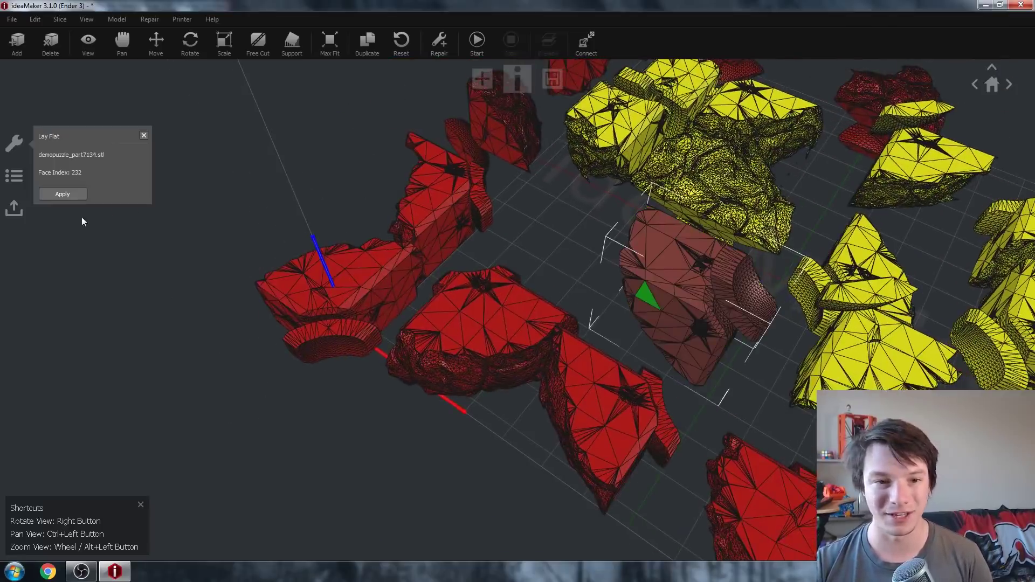
{"action": "left_click", "coordinate": [63, 195]}
{"action": "right_click_drag", "start_coordinate": [483, 182], "coordinate": [597, 306]}
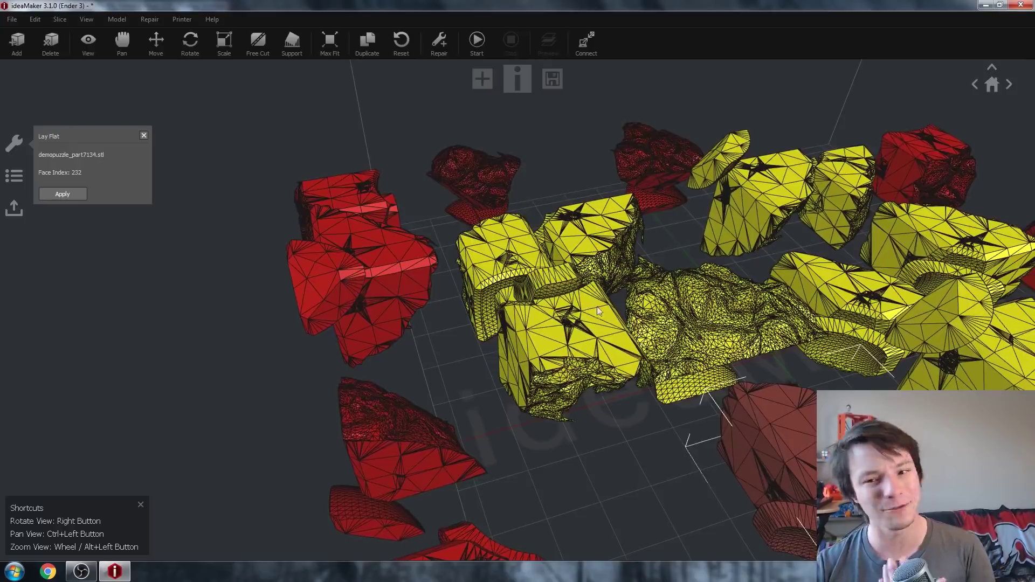
{"action": "left_click", "coordinate": [543, 348]}
{"action": "left_click", "coordinate": [73, 195]}
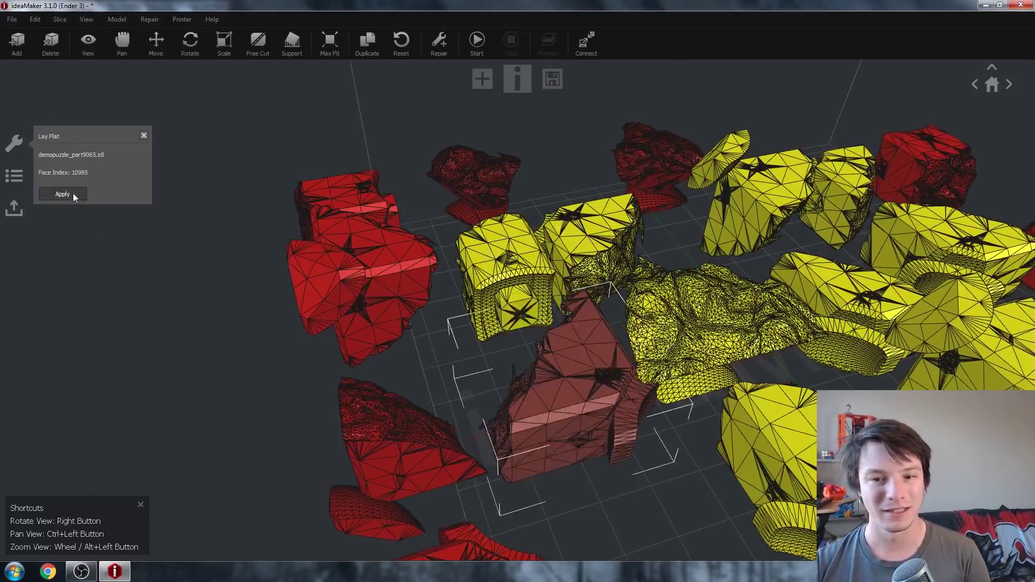
Step: Lay the large wedge-shaped red piece on its chamfered corner face and the neighbouring red piece on its foot face
{"action": "mouse_move", "coordinate": [232, 205]}
{"action": "right_mouse_down"}
{"action": "mouse_move", "coordinate": [456, 189]}
{"action": "mouse_move", "coordinate": [419, 222]}
{"action": "right_mouse_up"}
{"action": "left_click", "coordinate": [409, 235]}
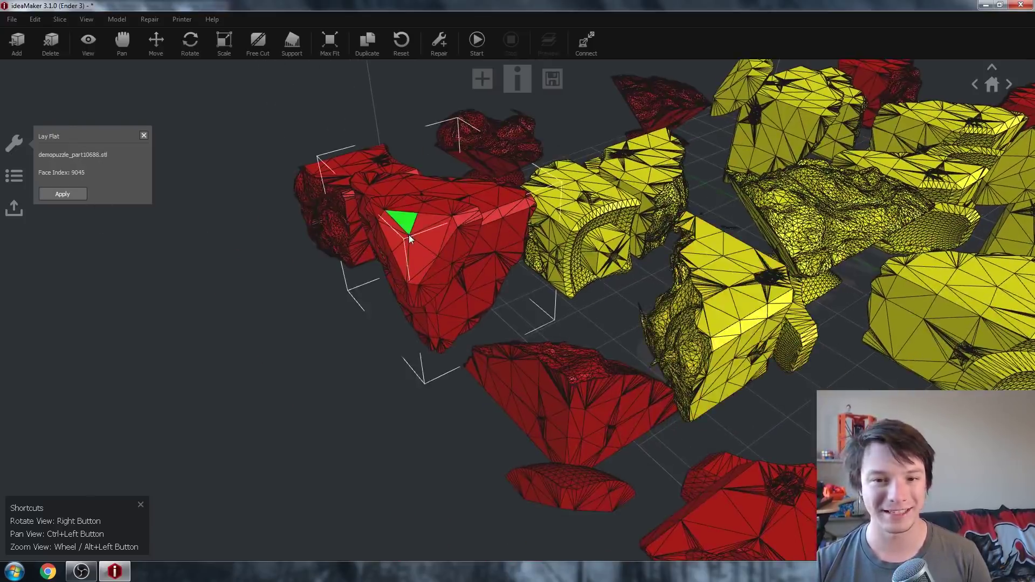
{"action": "left_click", "coordinate": [68, 195]}
{"action": "right_click_drag", "start_coordinate": [164, 254], "coordinate": [419, 254]}
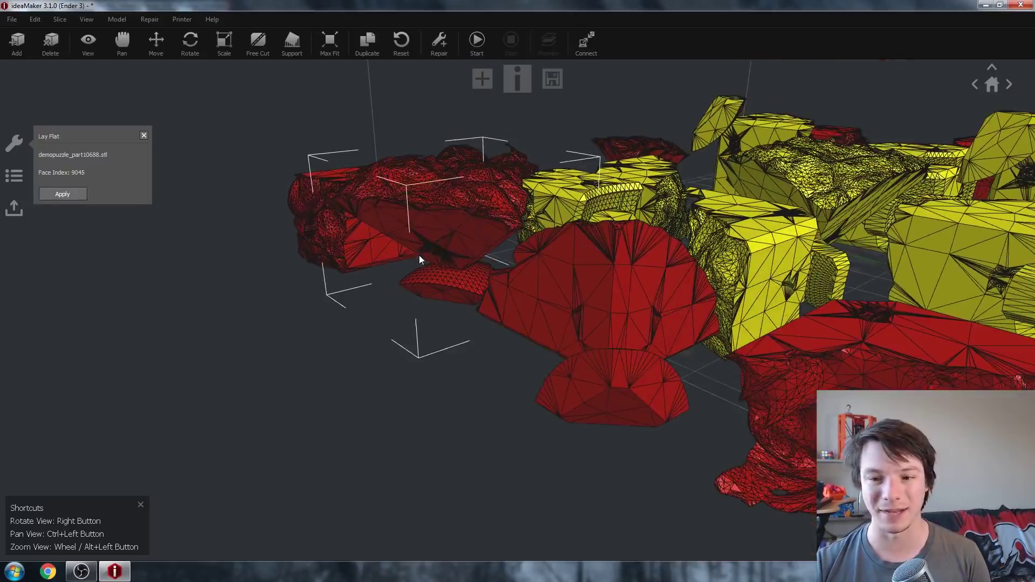
{"action": "left_click", "coordinate": [609, 407]}
{"action": "left_click", "coordinate": [75, 196]}
Step: Lay the last remaining puzzle pieces flat on their smooth cut faces, ending with the red block beside the plate, and finish laying flat
{"action": "mouse_move", "coordinate": [81, 197]}
{"action": "right_mouse_down"}
{"action": "mouse_move", "coordinate": [416, 299]}
{"action": "mouse_move", "coordinate": [487, 248]}
{"action": "mouse_move", "coordinate": [419, 330]}
{"action": "right_mouse_up"}
{"action": "left_click", "coordinate": [414, 352]}
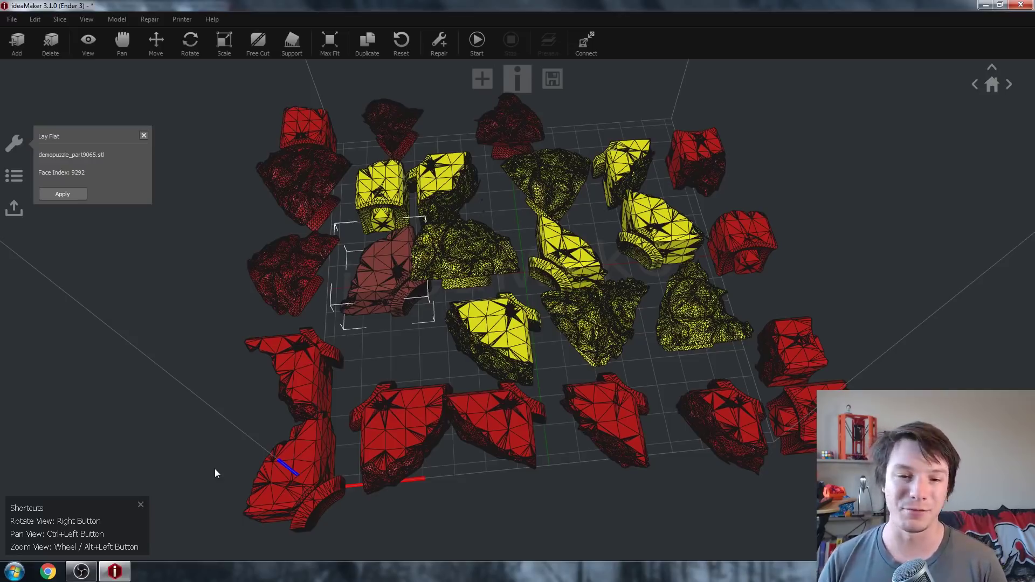
{"action": "right_click_drag", "start_coordinate": [214, 473], "coordinate": [673, 226]}
{"action": "left_click", "coordinate": [647, 251]}
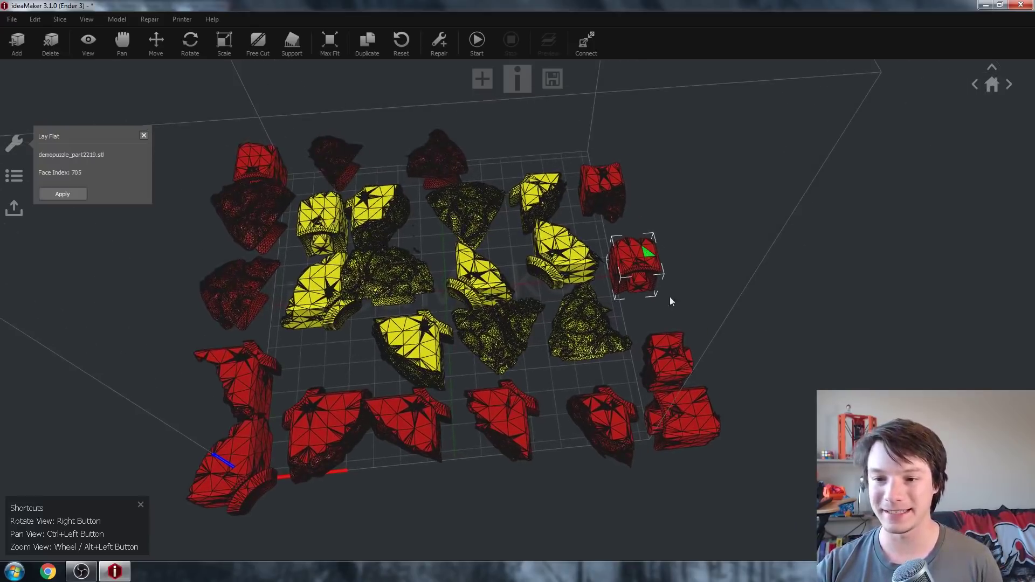
{"action": "left_click", "coordinate": [143, 138]}
Step: Move the centre block from the plate's rear corner to about X 154, Y 2 mm, and the smaller front one to X 122, Y 37 mm
{"action": "left_click", "coordinate": [156, 43]}
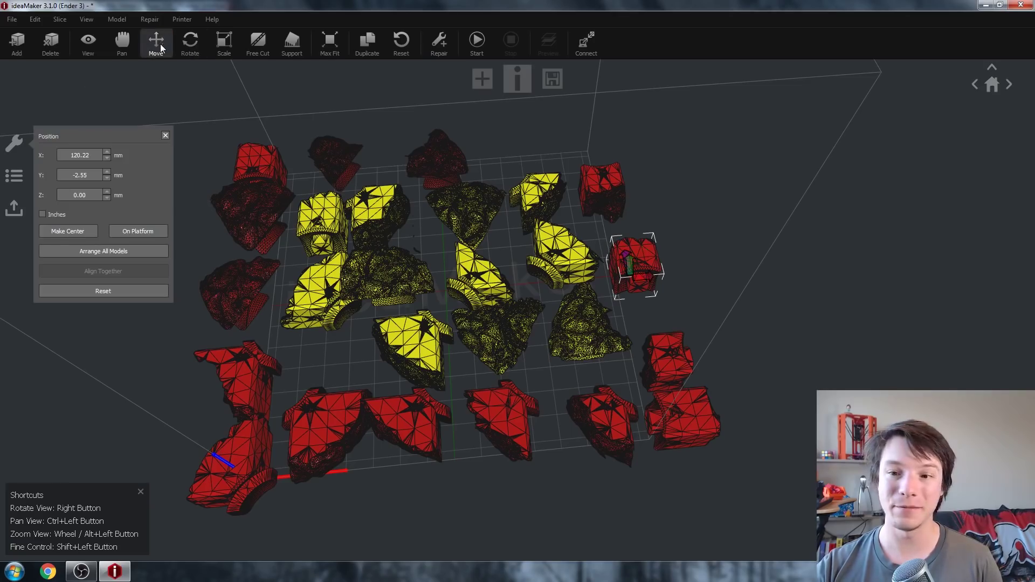
{"action": "left_click_drag", "start_coordinate": [599, 178], "coordinate": [740, 324]}
{"action": "right_click_drag", "start_coordinate": [740, 323], "coordinate": [646, 402]}
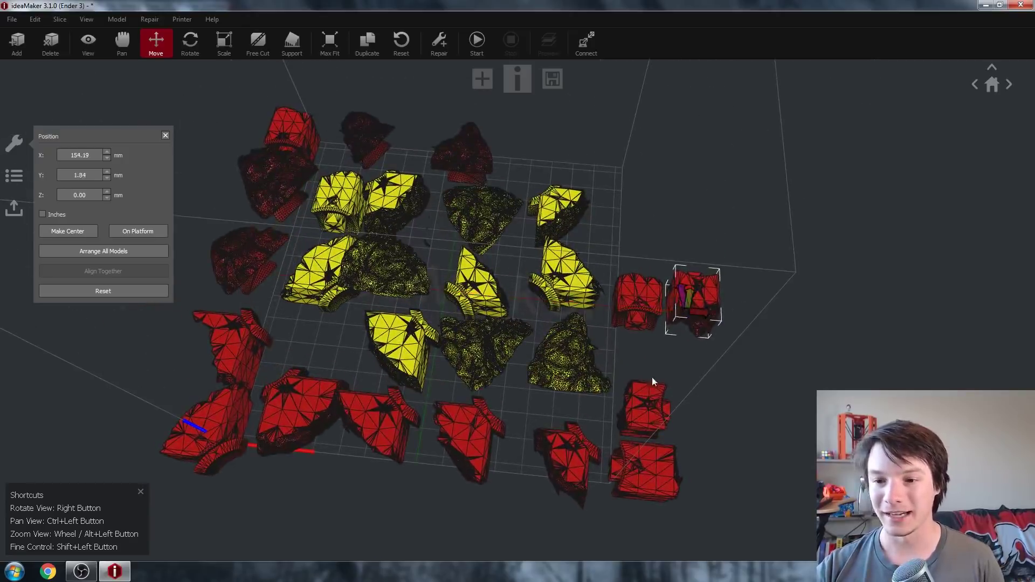
{"action": "left_click_drag", "start_coordinate": [652, 377], "coordinate": [670, 97]}
{"action": "left_click", "coordinate": [648, 407]}
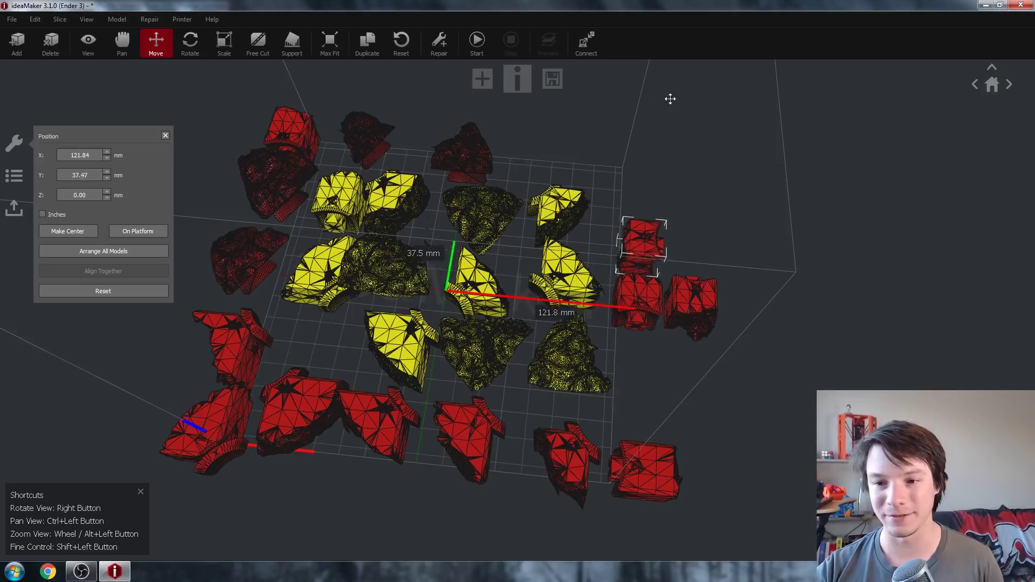
Step: Move the large centre block at the plate's front corner into the off-plate group at about X 167, Y 37 mm
{"action": "left_click", "coordinate": [632, 420]}
{"action": "left_click", "coordinate": [667, 464]}
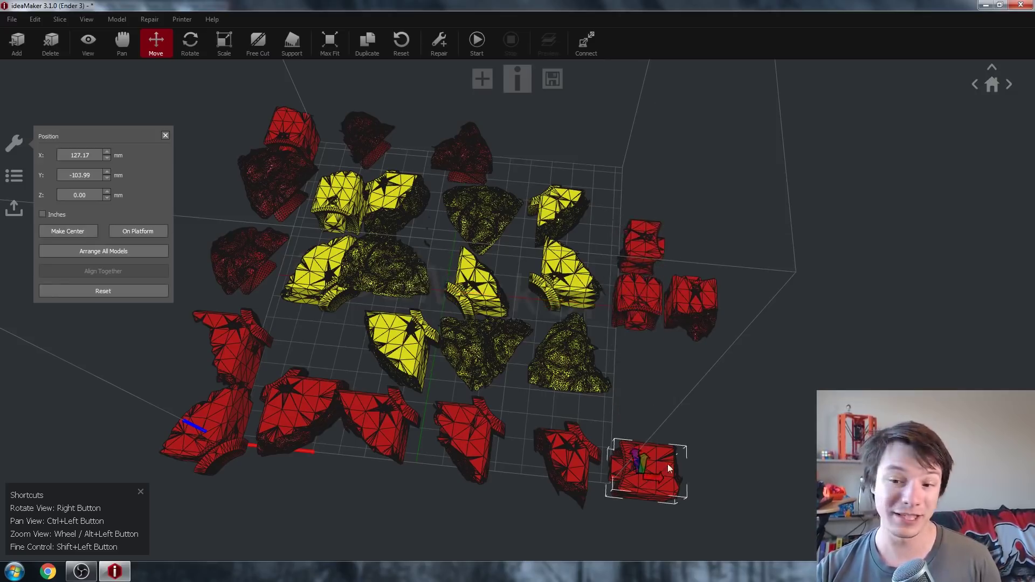
{"action": "left_click_drag", "start_coordinate": [668, 463], "coordinate": [717, 242]}
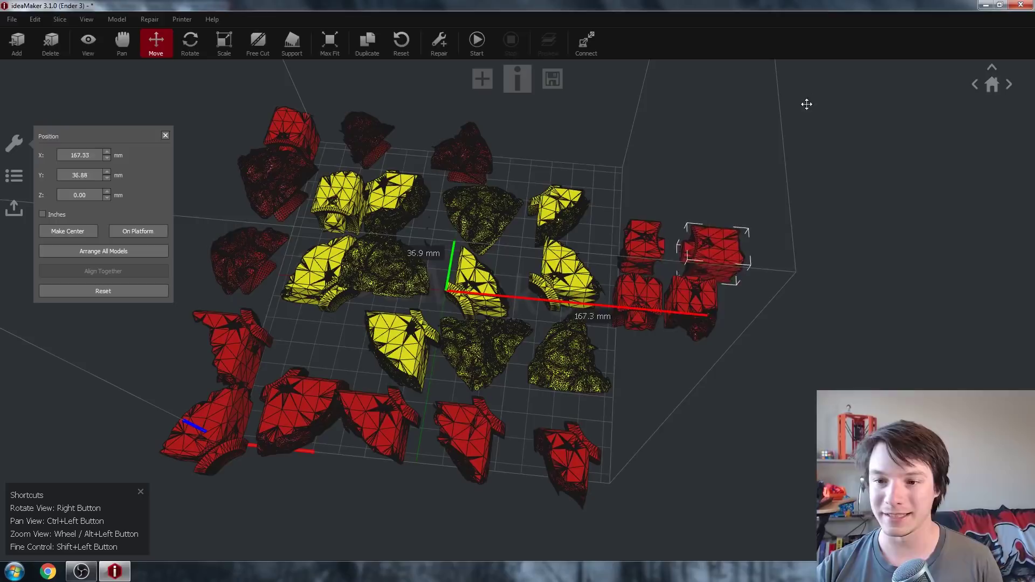
{"action": "left_click", "coordinate": [760, 128]}
{"action": "right_click_drag", "start_coordinate": [659, 107], "coordinate": [609, 147]}
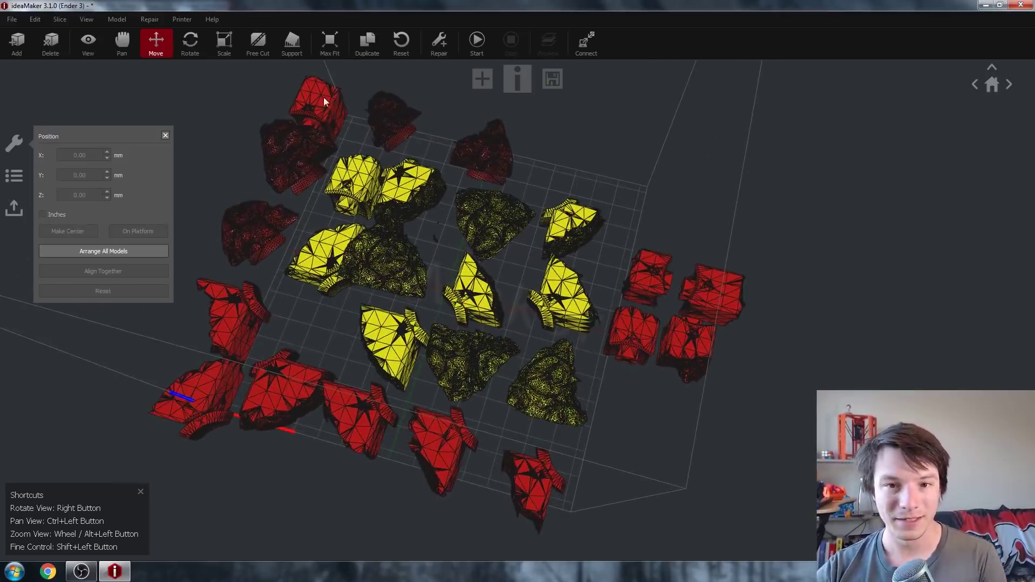
Step: Add the rear red centre block and the yellow centre block to the off-plate group, placing the latter at about X 205, Y 46 mm
{"action": "left_click_drag", "start_coordinate": [323, 102], "coordinate": [781, 371]}
{"action": "left_click", "coordinate": [627, 312]}
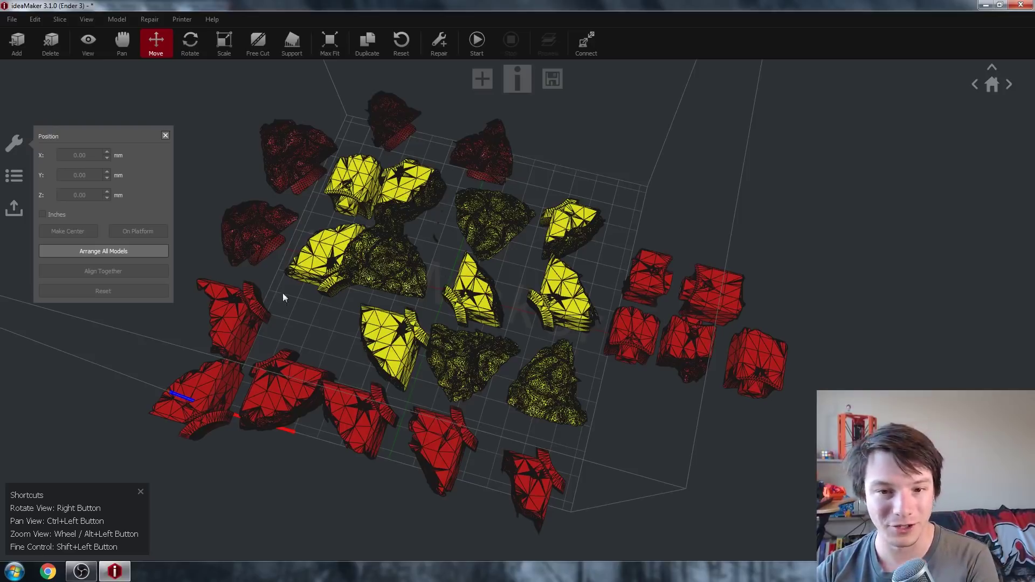
{"action": "right_click_drag", "start_coordinate": [283, 293], "coordinate": [312, 195]}
{"action": "left_click_drag", "start_coordinate": [313, 195], "coordinate": [822, 237]}
{"action": "right_click_drag", "start_coordinate": [822, 237], "coordinate": [642, 325]}
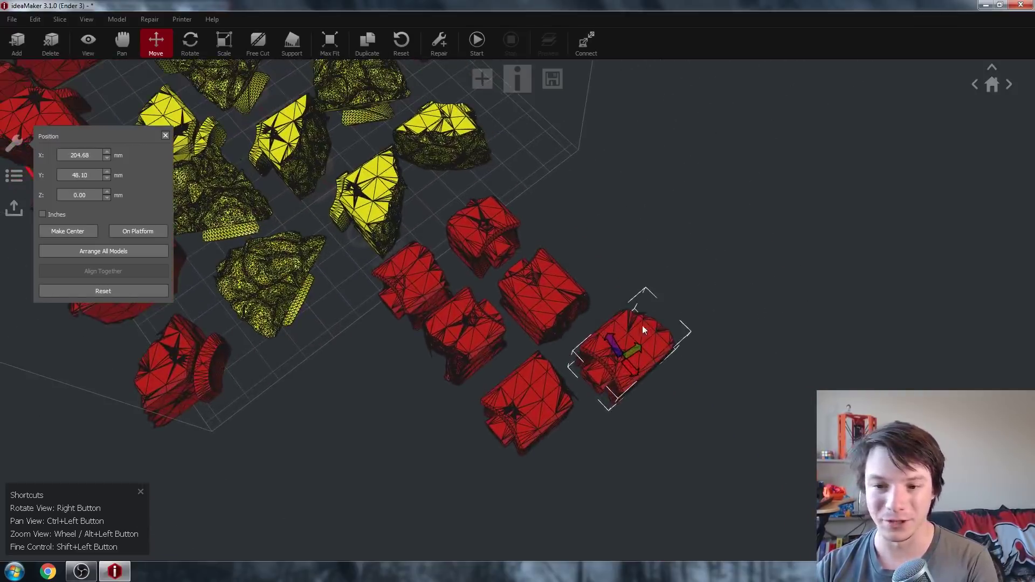
{"action": "left_click", "coordinate": [655, 281]}
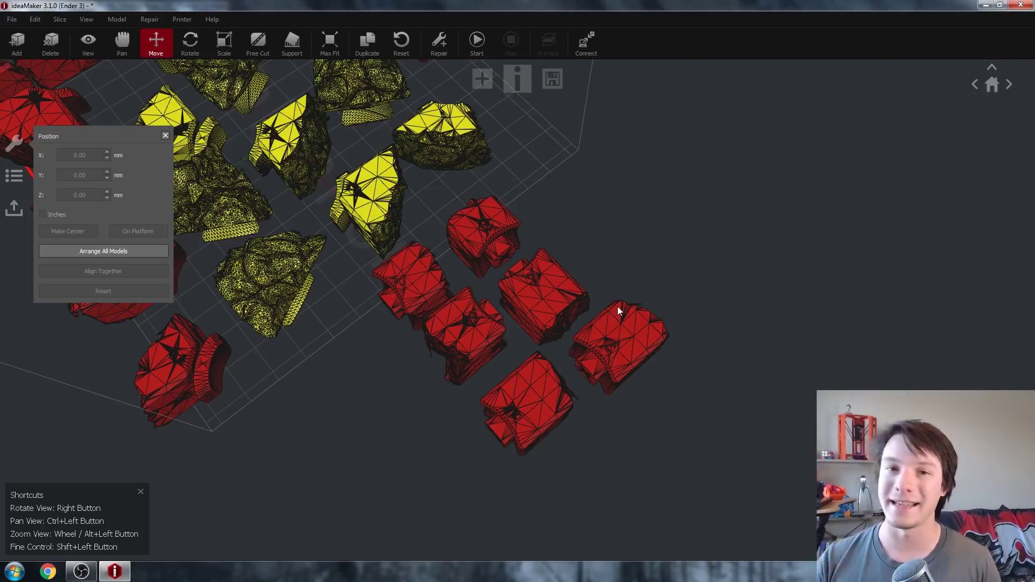
Step: Select all six centre blocks beside the plate and merge them into one model
{"action": "left_click", "coordinate": [509, 214]}
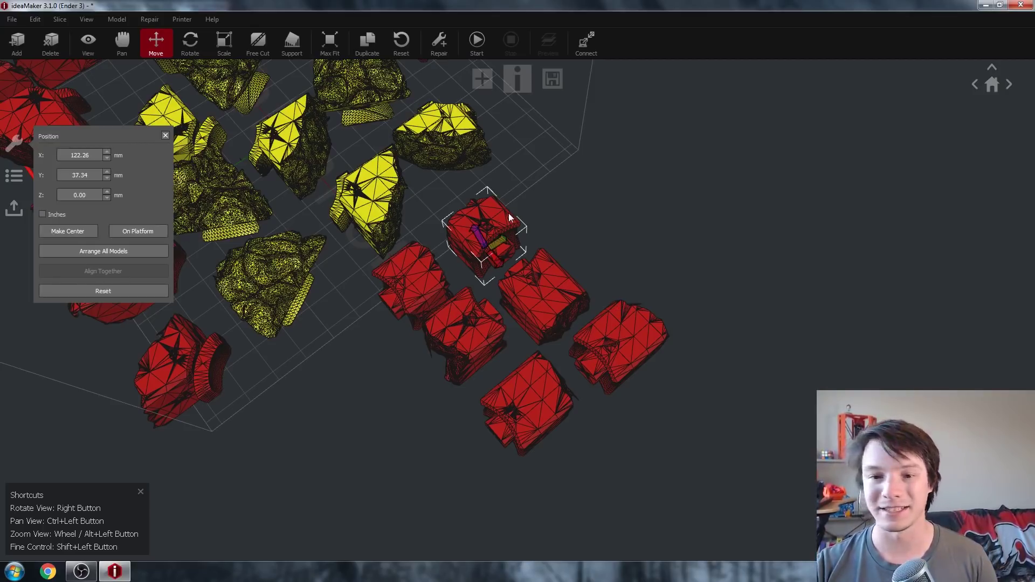
{"action": "left_click", "coordinate": [398, 280], "text": "ctrl"}
{"action": "left_click", "coordinate": [445, 319], "text": "ctrl"}
{"action": "left_click", "coordinate": [520, 315], "text": "ctrl"}
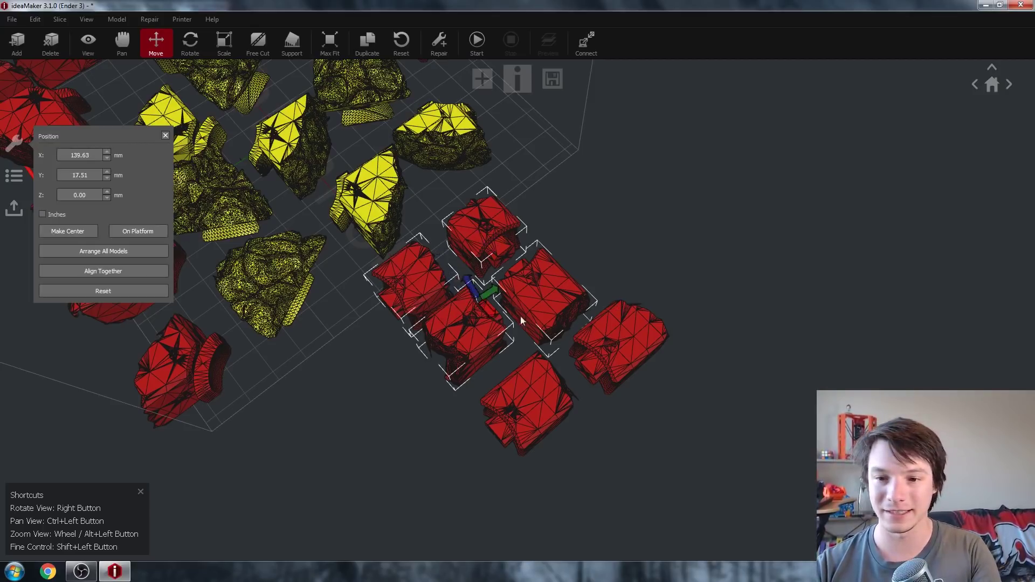
{"action": "left_click", "coordinate": [527, 402], "text": "ctrl"}
{"action": "left_click", "coordinate": [606, 345], "text": "ctrl"}
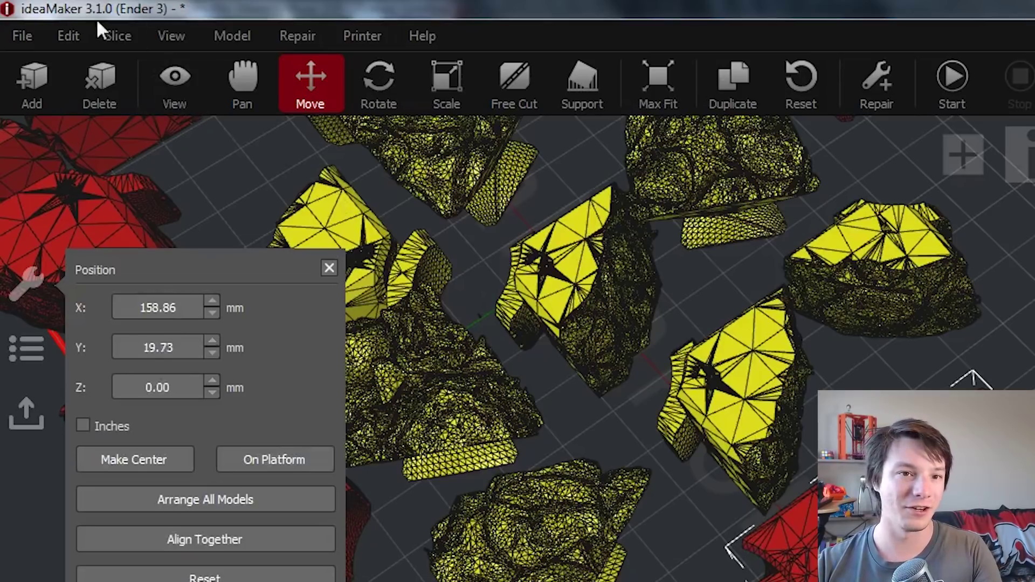
{"action": "left_click", "coordinate": [116, 19]}
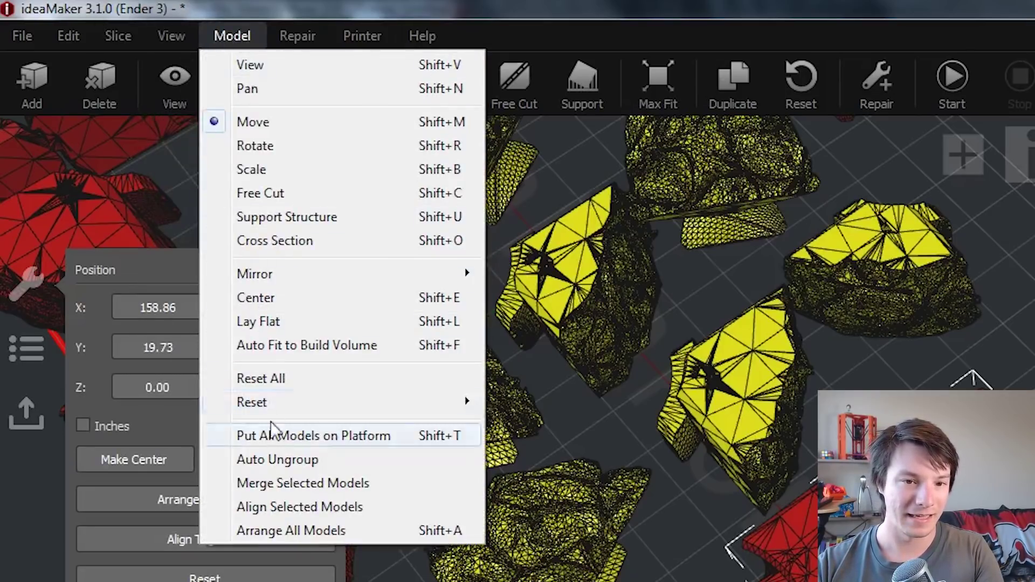
{"action": "left_click", "coordinate": [280, 485]}
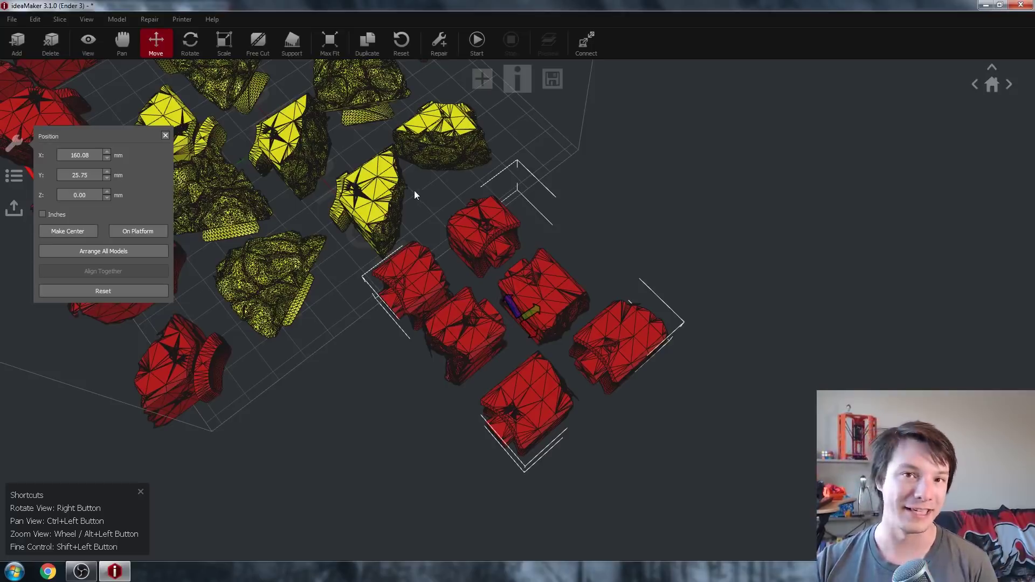
Step: Export the merged centre blocks as center group.stl and inspect the exported file in Meshmixer before returning to ideaMaker
{"action": "left_click", "coordinate": [3, 19]}
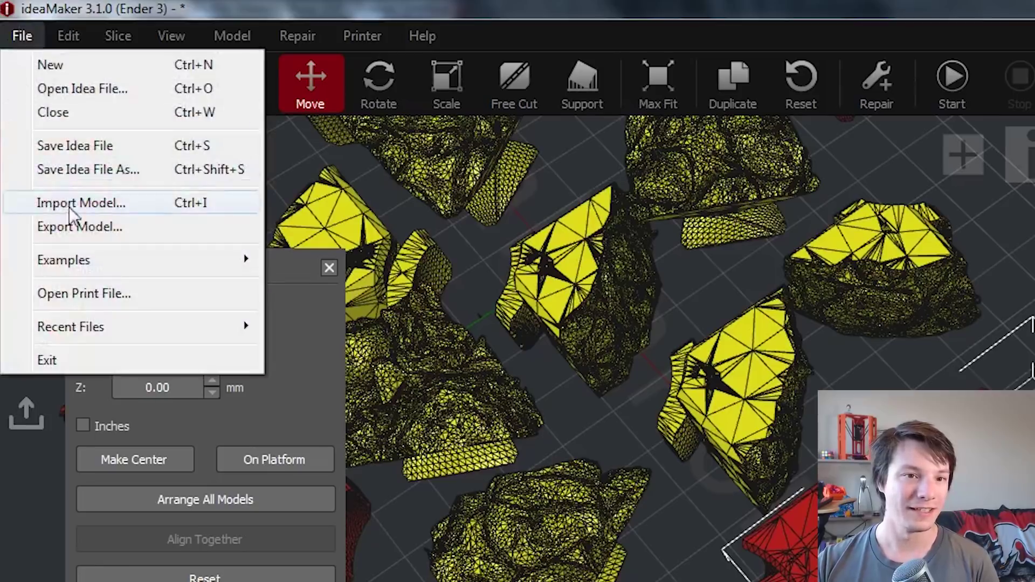
{"action": "left_click", "coordinate": [67, 227]}
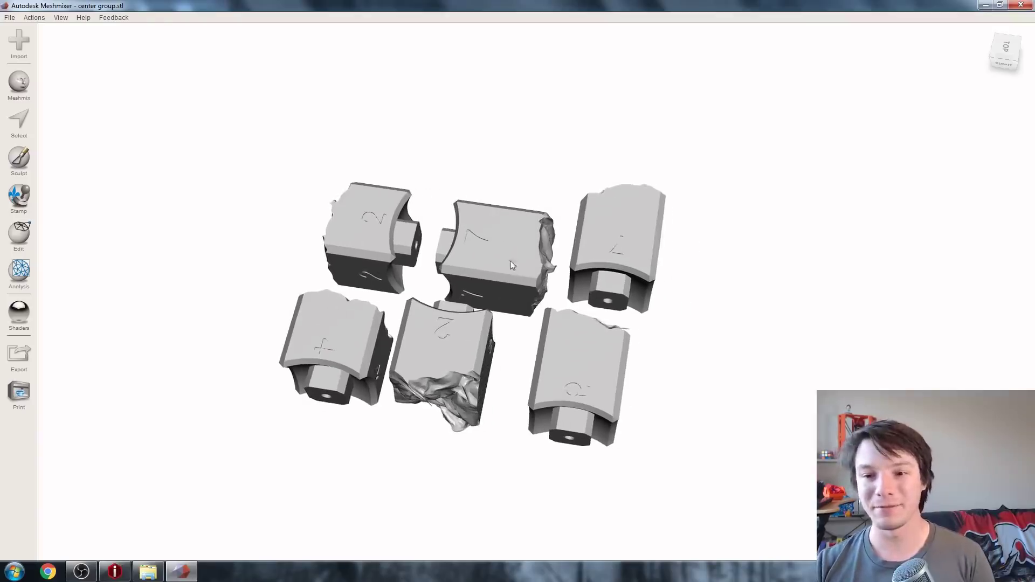
{"action": "mouse_move", "coordinate": [510, 260]}
{"action": "right_mouse_down"}
{"action": "mouse_move", "coordinate": [372, 178]}
{"action": "mouse_move", "coordinate": [552, 224]}
{"action": "mouse_move", "coordinate": [482, 279]}
{"action": "mouse_move", "coordinate": [494, 288]}
{"action": "mouse_move", "coordinate": [506, 257]}
{"action": "right_mouse_up"}
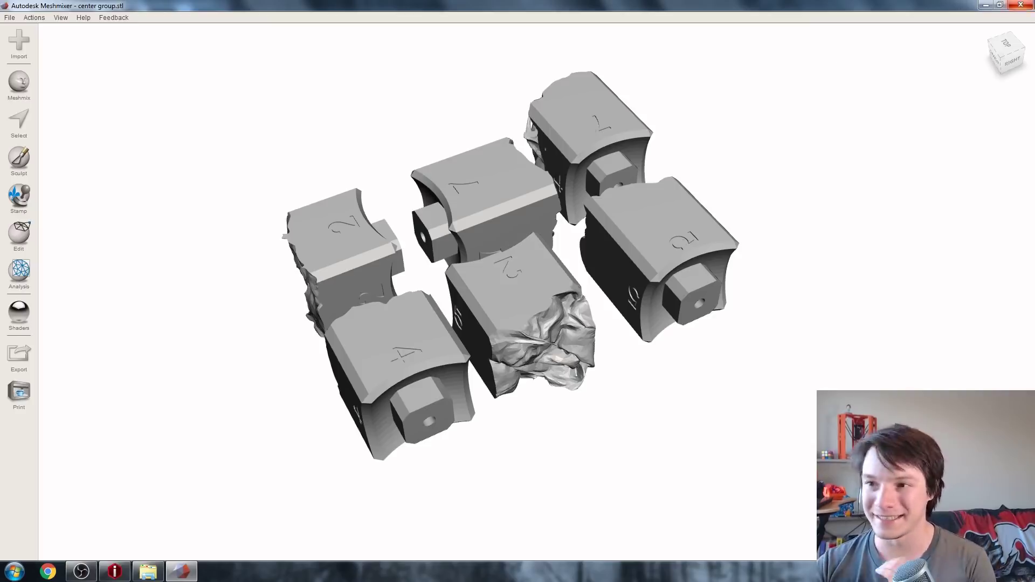
{"action": "left_click", "coordinate": [1026, 5]}
{"action": "left_click", "coordinate": [114, 571]}
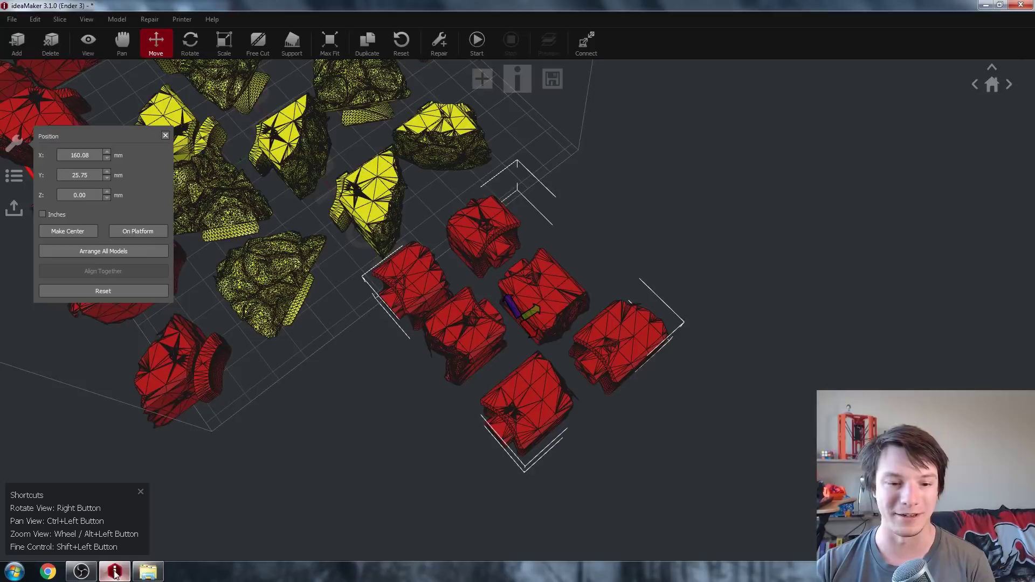
Step: Move the rough-topped corner pieces off the plate into their own group in front of the centre block group
{"action": "right_click_drag", "start_coordinate": [276, 250], "coordinate": [581, 273]}
{"action": "left_click_drag", "start_coordinate": [581, 273], "coordinate": [803, 204]}
{"action": "scroll", "coordinate": [703, 262], "scroll_direction": "down", "scroll_amount": 2}
{"action": "scroll", "coordinate": [377, 210], "scroll_direction": "down", "scroll_amount": 2}
{"action": "right_click_drag", "start_coordinate": [377, 210], "coordinate": [492, 278]}
{"action": "left_click", "coordinate": [500, 227]}
{"action": "left_click_drag", "start_coordinate": [499, 228], "coordinate": [929, 325], "text": "ctrl"}
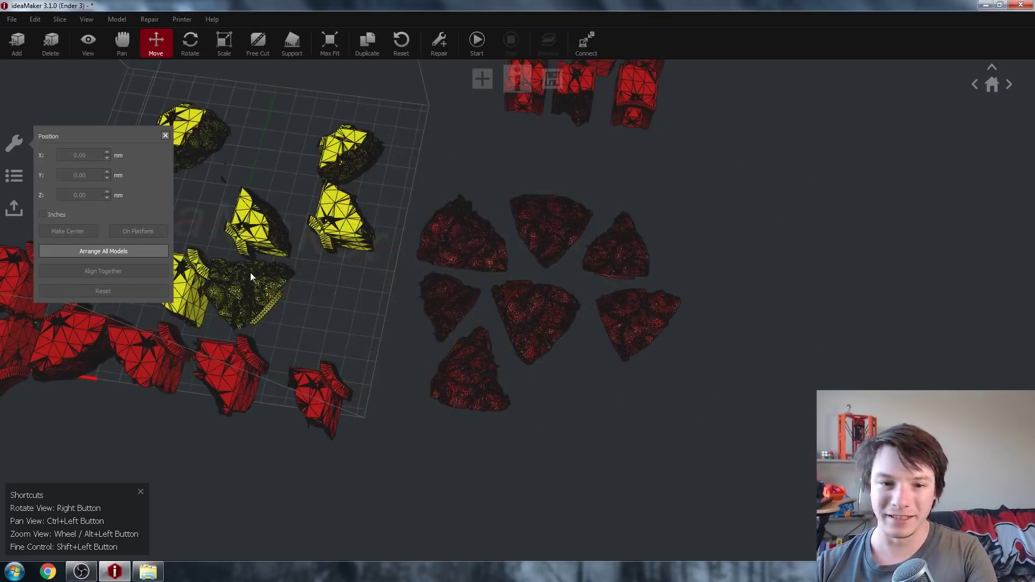
Step: Move the last rough-topped corner piece from the plate to the front of the off-plate corner group
{"action": "left_click", "coordinate": [249, 282]}
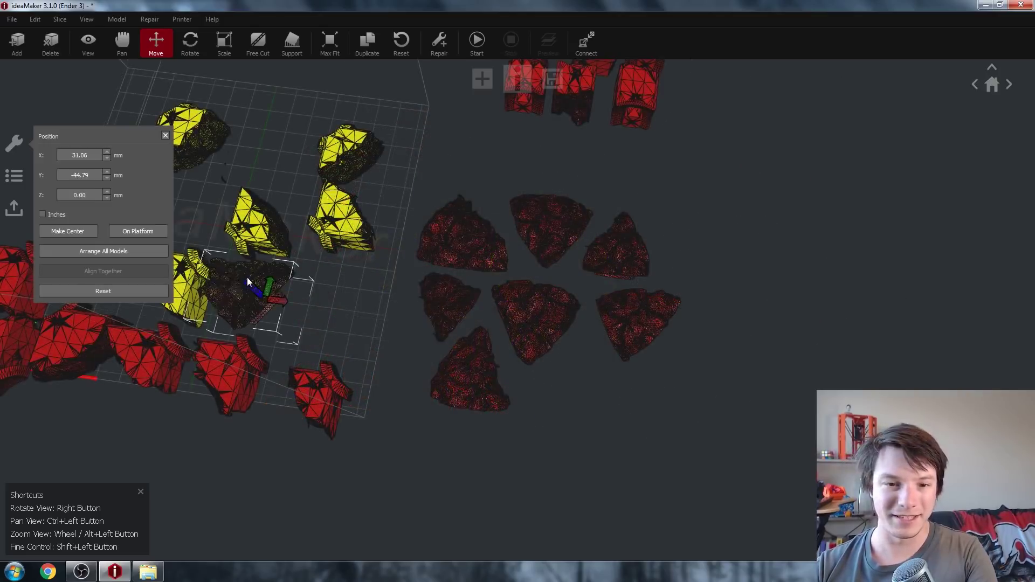
{"action": "left_click_drag", "start_coordinate": [229, 272], "coordinate": [574, 434]}
{"action": "left_click", "coordinate": [326, 392]}
{"action": "left_click_drag", "start_coordinate": [382, 320], "coordinate": [493, 344], "text": "ctrl"}
{"action": "left_click", "coordinate": [422, 339]}
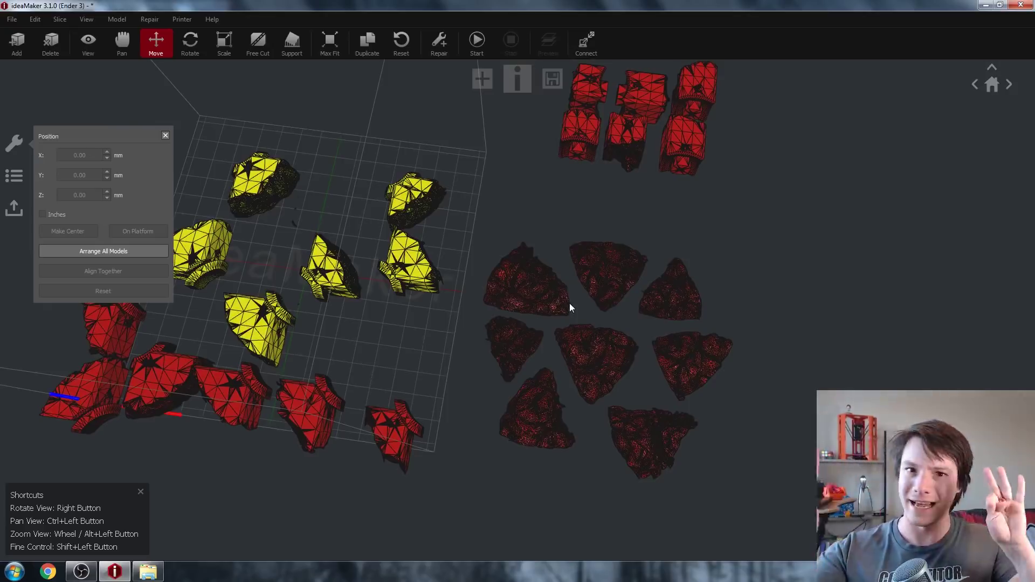
Step: Select all eight corner pieces beside the plate and merge them into one model
{"action": "right_click_drag", "start_coordinate": [628, 432], "coordinate": [560, 330]}
{"action": "left_click", "coordinate": [594, 352], "text": "ctrl"}
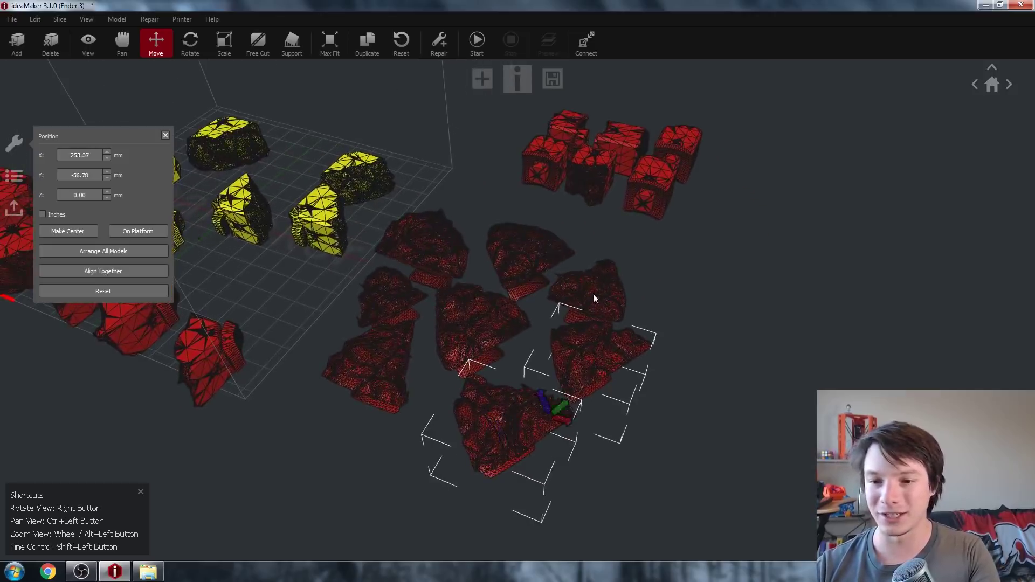
{"action": "left_click", "coordinate": [593, 295], "text": "ctrl"}
{"action": "left_click", "coordinate": [527, 256], "text": "ctrl"}
{"action": "left_click", "coordinate": [448, 248], "text": "ctrl"}
{"action": "left_click", "coordinate": [464, 308], "text": "ctrl"}
{"action": "left_click", "coordinate": [396, 301], "text": "ctrl"}
{"action": "left_click", "coordinate": [392, 346], "text": "ctrl"}
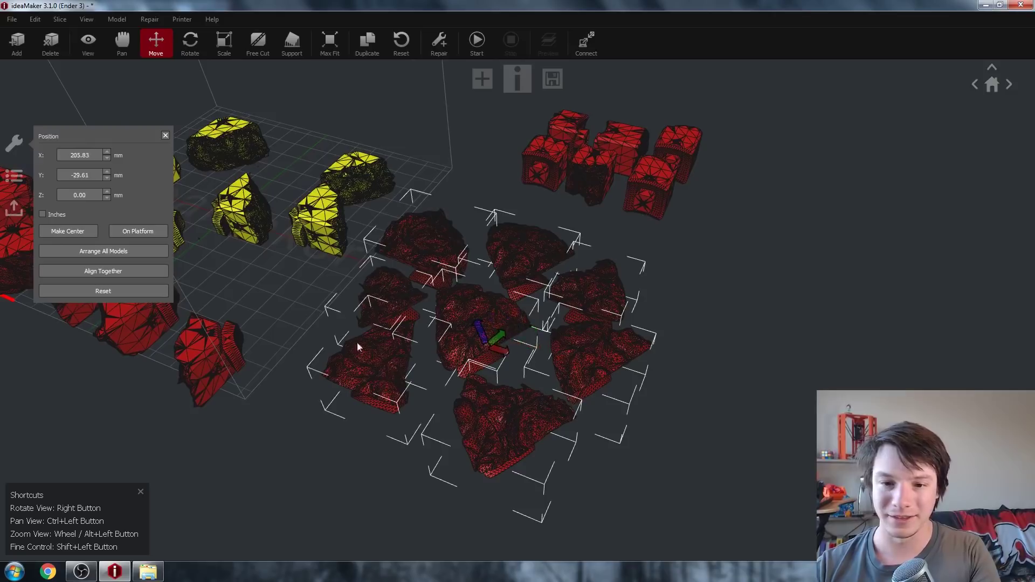
{"action": "left_click", "coordinate": [117, 19]}
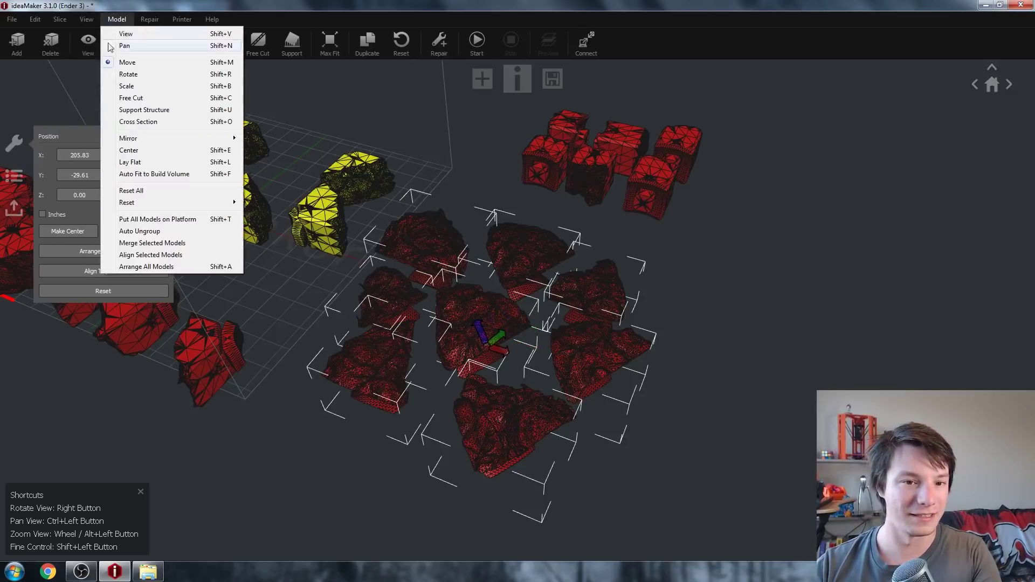
{"action": "left_click", "coordinate": [152, 243]}
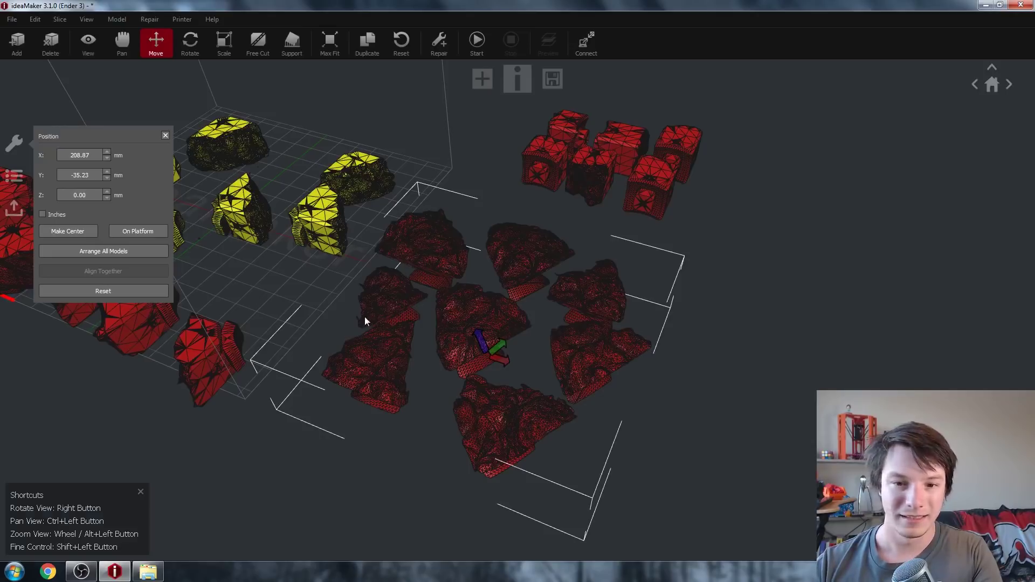
Step: Move the merged corner pieces to about X 236, Y -29 mm and export them as a binary STL named corner group
{"action": "left_click_drag", "start_coordinate": [363, 321], "coordinate": [458, 262]}
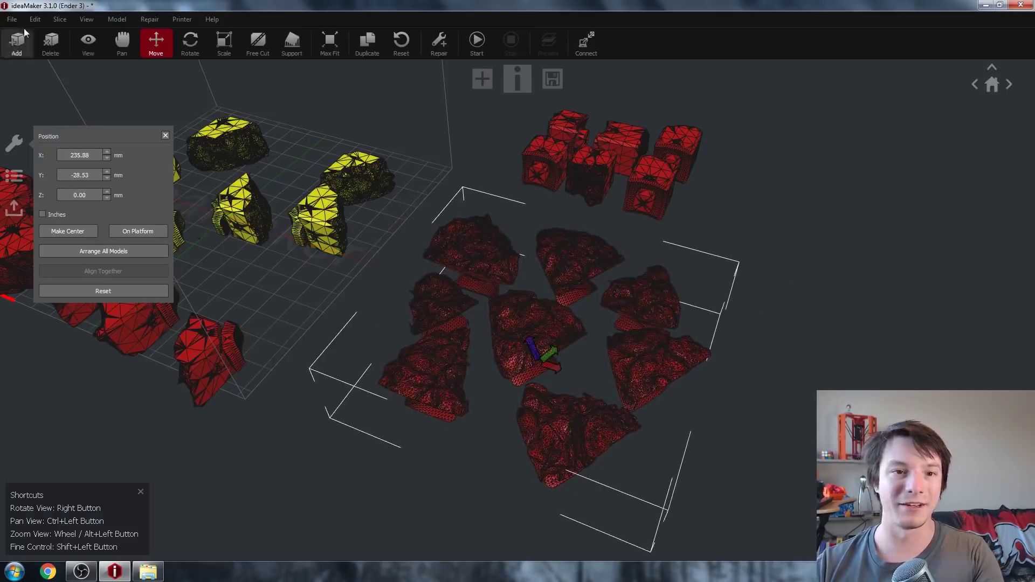
{"action": "left_click", "coordinate": [12, 19]}
{"action": "left_click", "coordinate": [38, 113]}
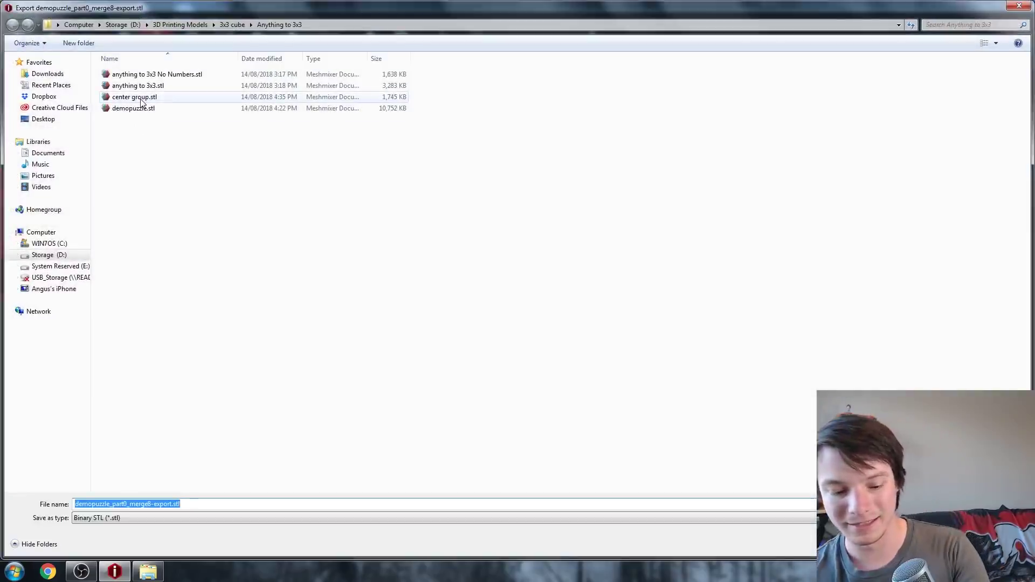
{"action": "type", "text": "corner group"}
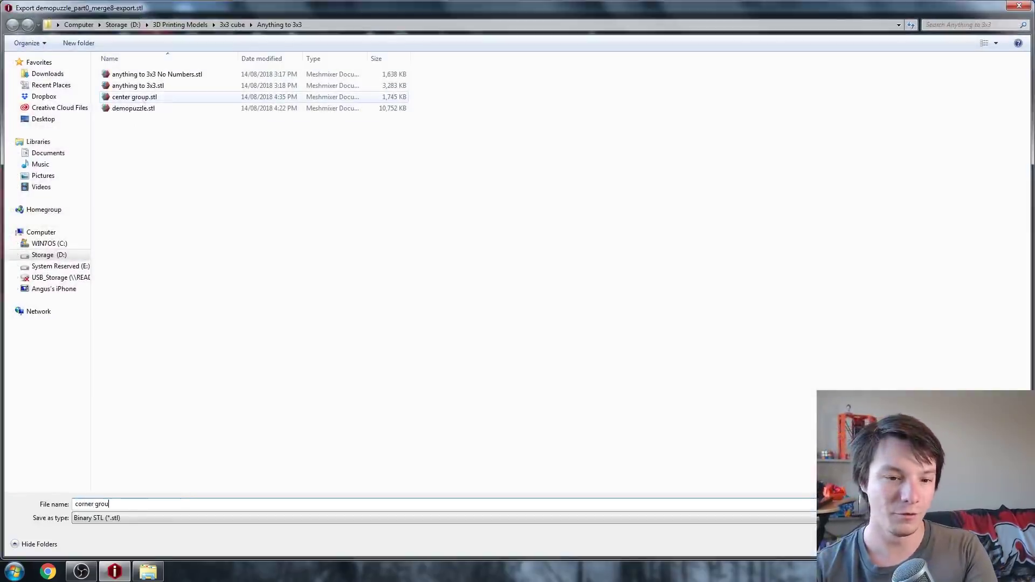
{"action": "key", "text": "Return"}
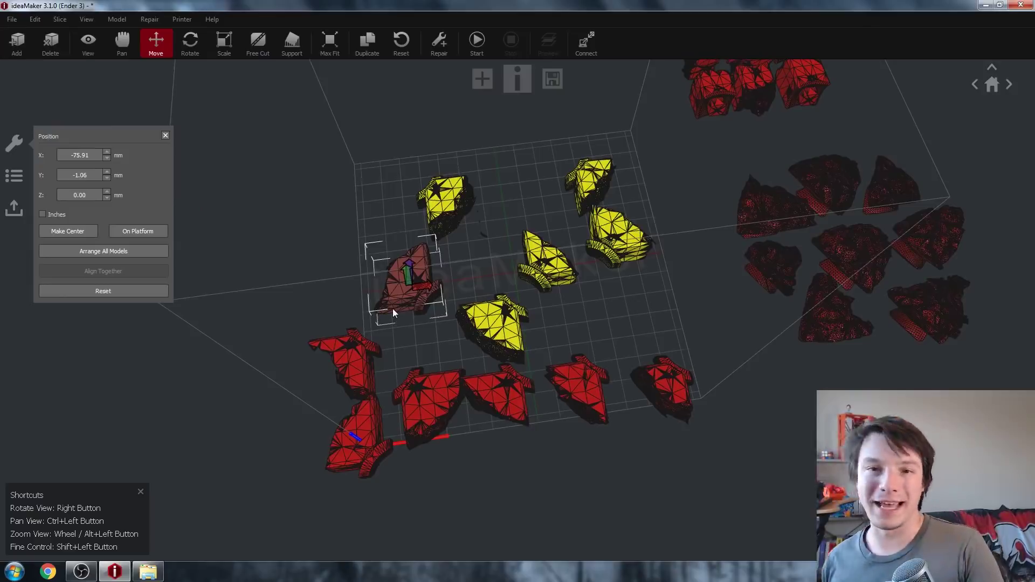
Step: Move the edge piece near the plate's negative X side off the plate to about X -173, Y -3 mm
{"action": "right_click_drag", "start_coordinate": [297, 276], "coordinate": [327, 334]}
{"action": "left_click_drag", "start_coordinate": [402, 319], "coordinate": [275, 296]}
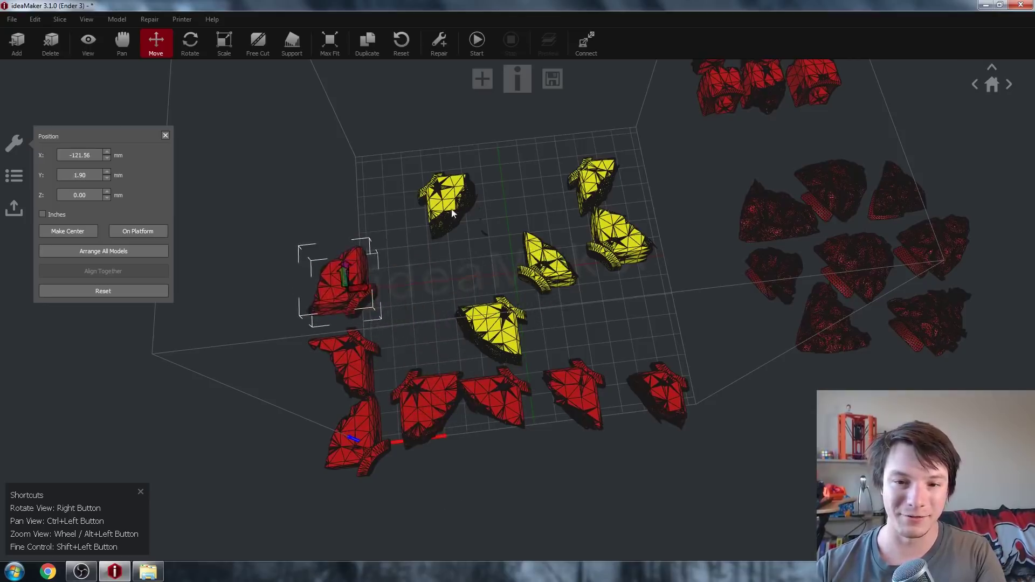
{"action": "left_click_drag", "start_coordinate": [453, 214], "coordinate": [291, 239]}
{"action": "left_click_drag", "start_coordinate": [291, 190], "coordinate": [503, 197], "text": "ctrl"}
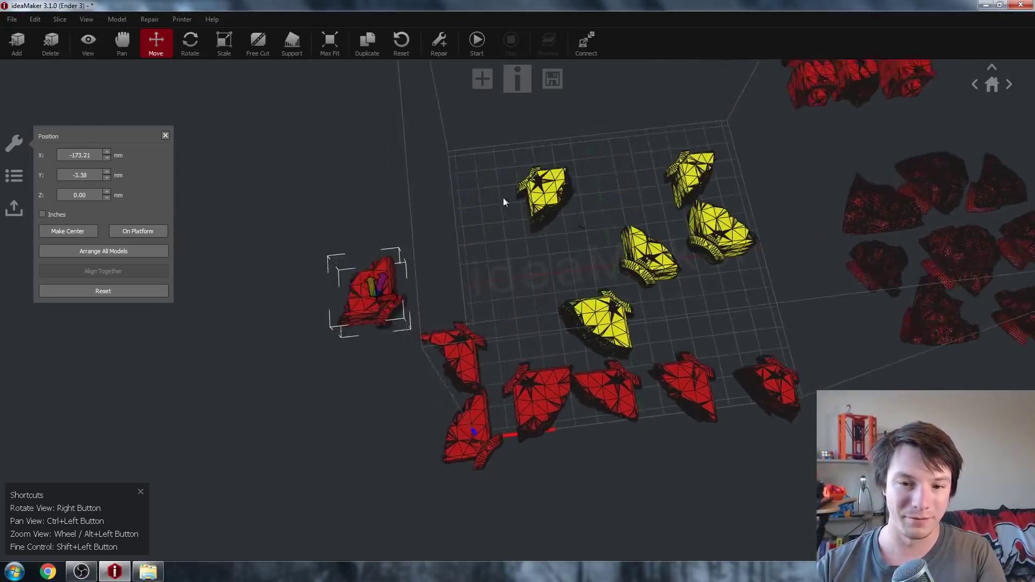
Step: Move the yellow edge piece from the plate's rear corner next to the first edge piece, at about X -126, Y -6 mm
{"action": "right_click_drag", "start_coordinate": [503, 196], "coordinate": [544, 223]}
{"action": "left_click_drag", "start_coordinate": [544, 214], "coordinate": [369, 396]}
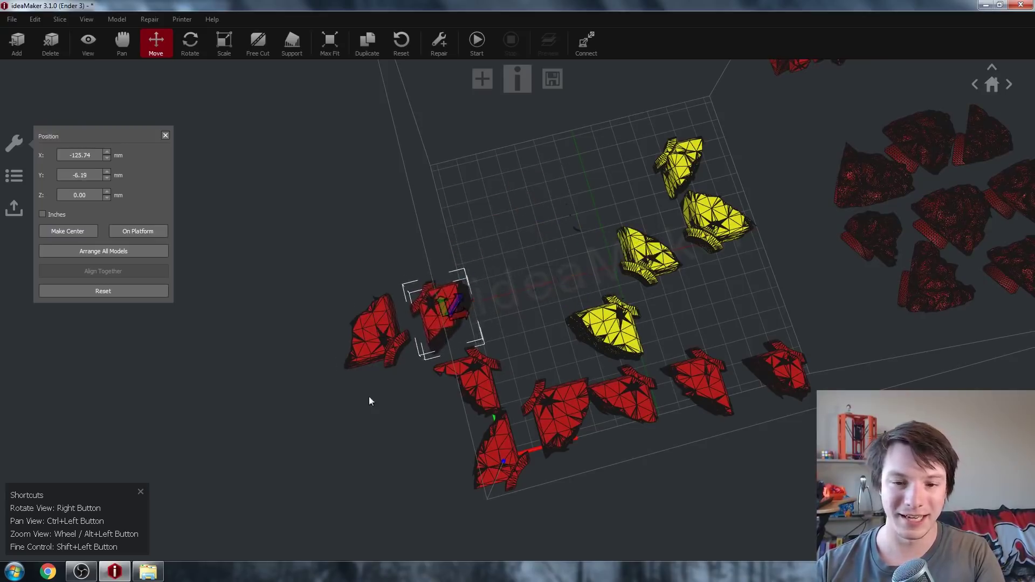
{"action": "right_click_drag", "start_coordinate": [369, 397], "coordinate": [223, 355]}
{"action": "left_click_drag", "start_coordinate": [223, 355], "coordinate": [400, 288], "text": "ctrl"}
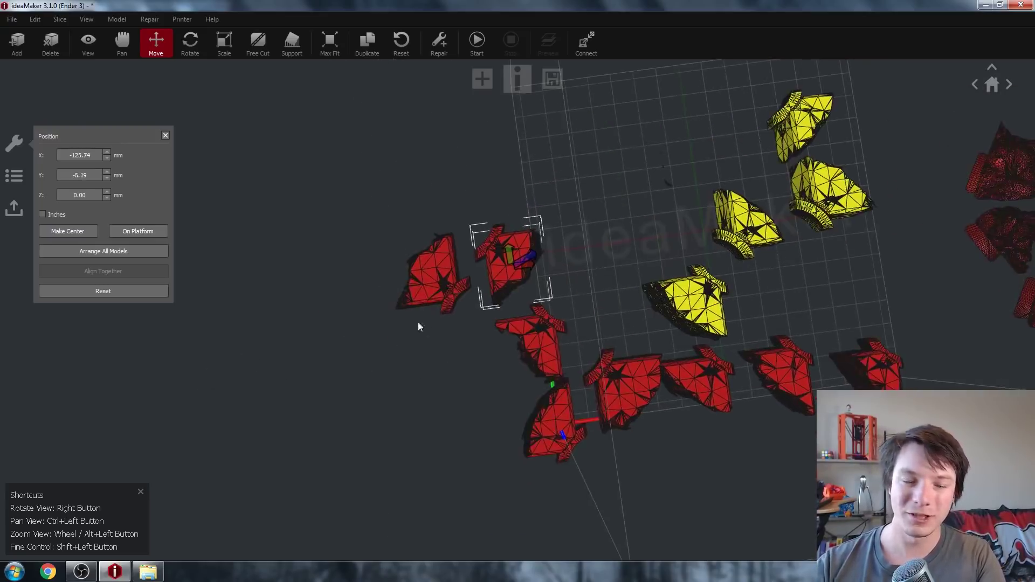
Step: Move further edge pieces off the plate to join the first two in rows, placing one at about X -176, Y -64 mm
{"action": "left_click", "coordinate": [512, 339]}
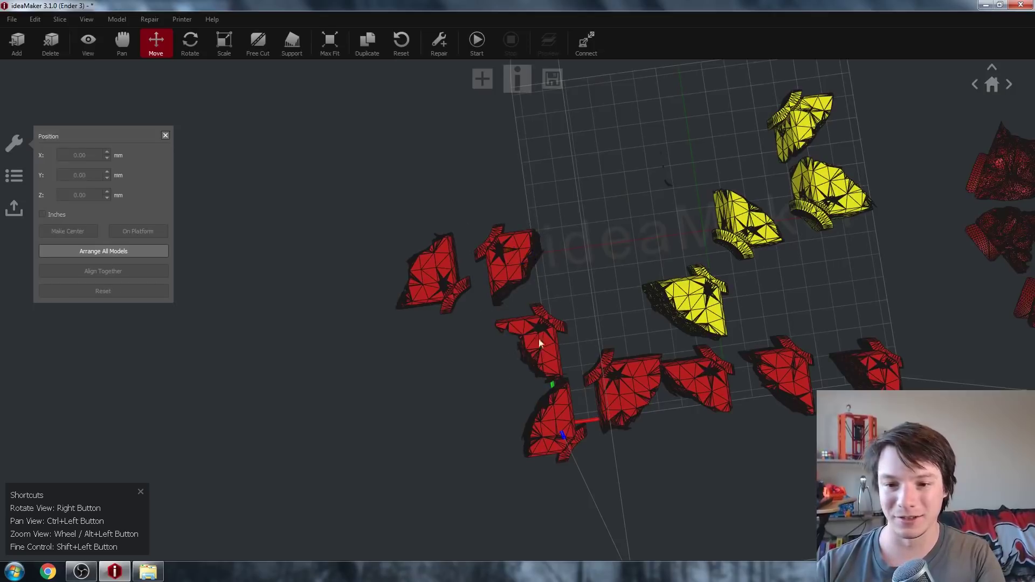
{"action": "left_click_drag", "start_coordinate": [540, 342], "coordinate": [393, 402]}
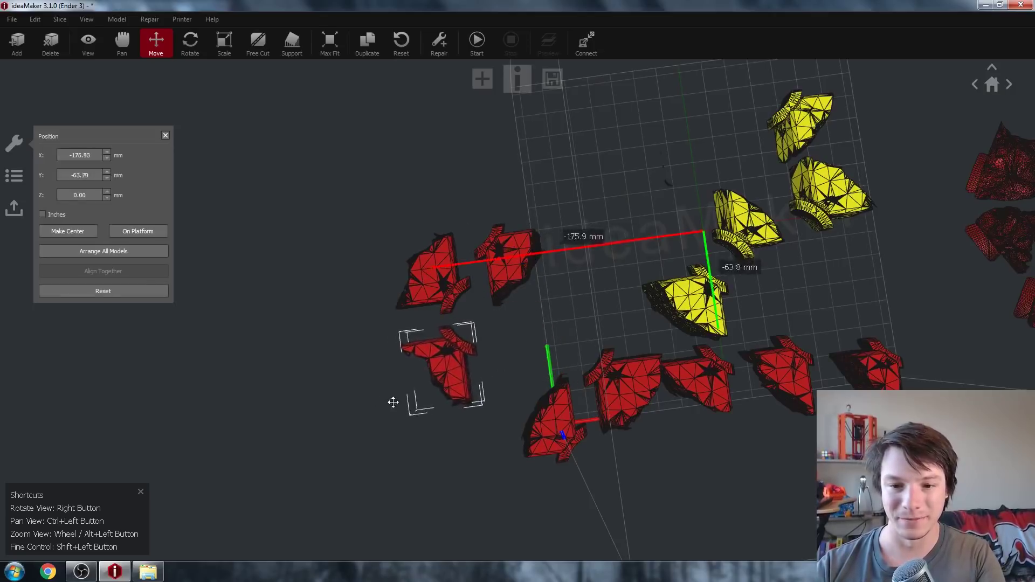
{"action": "left_click_drag", "start_coordinate": [549, 447], "coordinate": [368, 17]}
{"action": "left_click", "coordinate": [729, 201]}
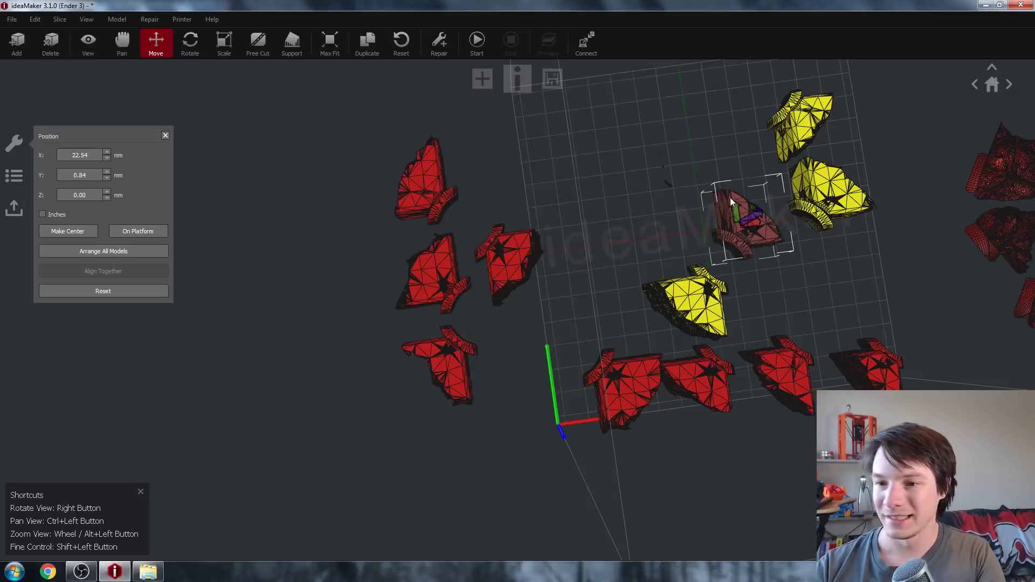
{"action": "left_click_drag", "start_coordinate": [731, 201], "coordinate": [357, 417]}
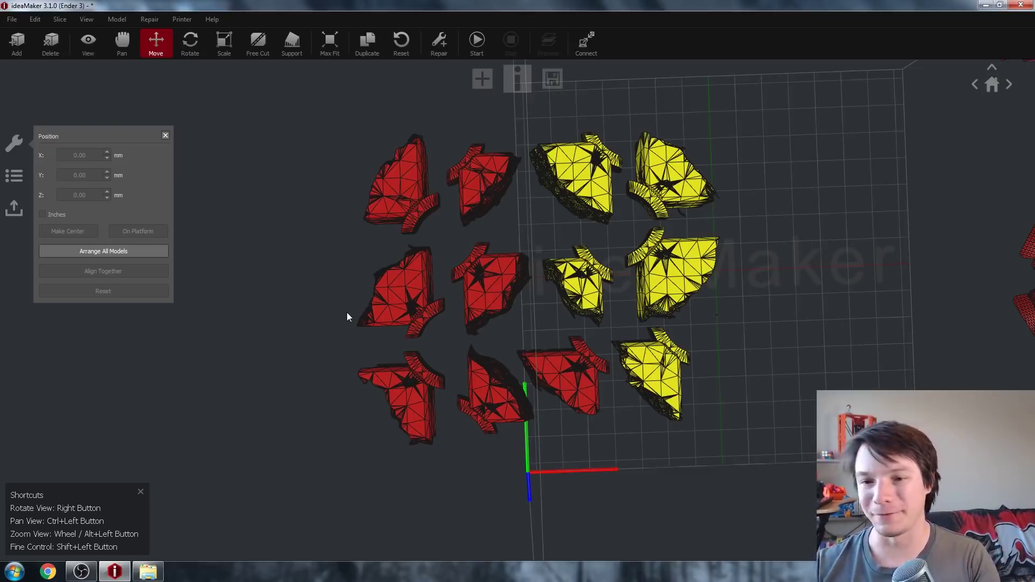
Step: Select all twelve edge pieces and merge them into one model
{"action": "left_click", "coordinate": [386, 207]}
{"action": "right_click_drag", "start_coordinate": [258, 309], "coordinate": [361, 322]}
{"action": "left_click", "coordinate": [499, 221], "text": "ctrl"}
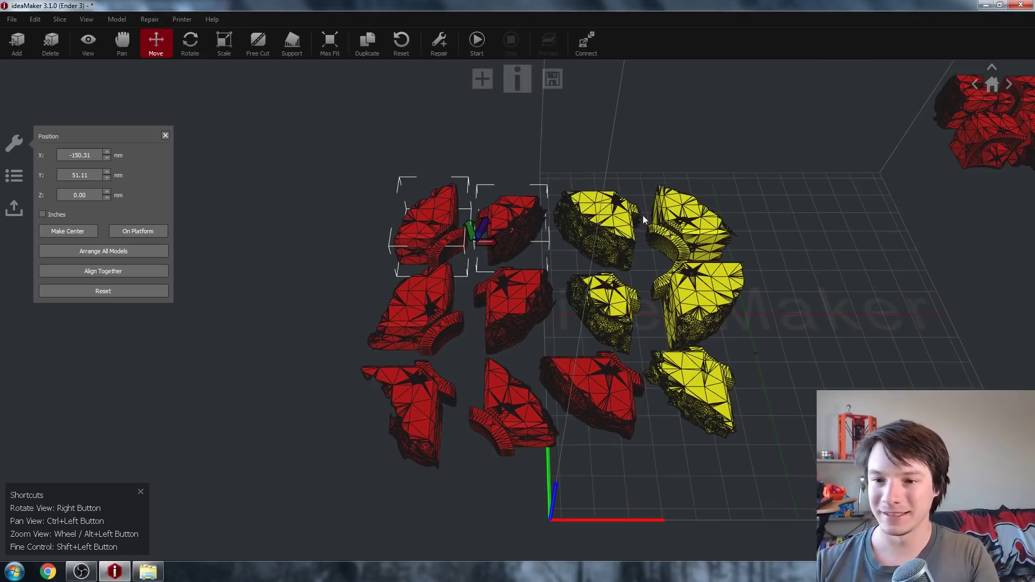
{"action": "left_click", "coordinate": [685, 232], "text": "ctrl"}
{"action": "left_click", "coordinate": [598, 227], "text": "ctrl"}
{"action": "left_click", "coordinate": [699, 302], "text": "ctrl"}
{"action": "left_click", "coordinate": [603, 303], "text": "ctrl"}
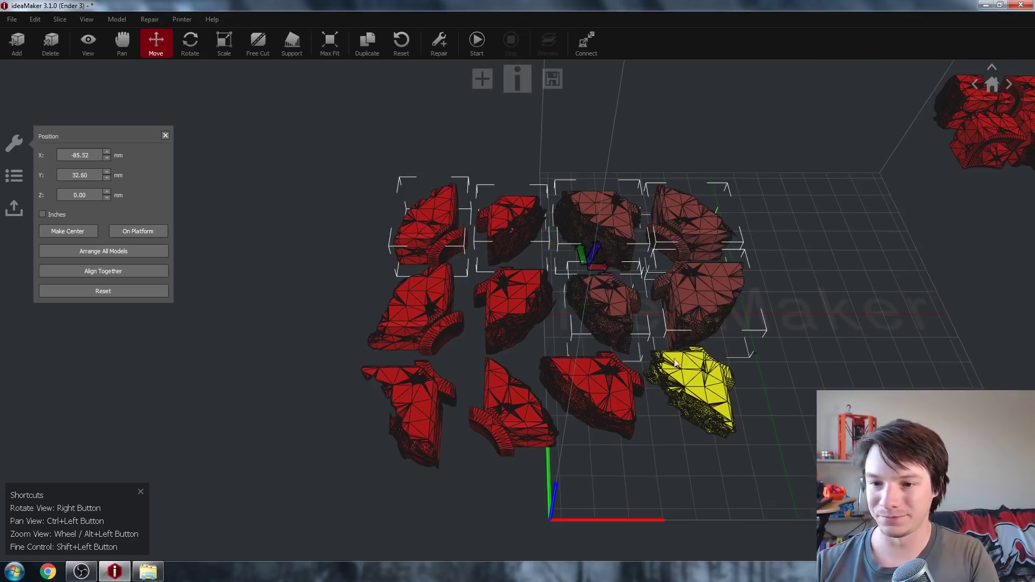
{"action": "left_click", "coordinate": [690, 389], "text": "ctrl"}
{"action": "left_click", "coordinate": [602, 405], "text": "ctrl"}
{"action": "left_click", "coordinate": [520, 415], "text": "ctrl"}
{"action": "left_click", "coordinate": [512, 307], "text": "ctrl"}
{"action": "left_click", "coordinate": [393, 302], "text": "ctrl"}
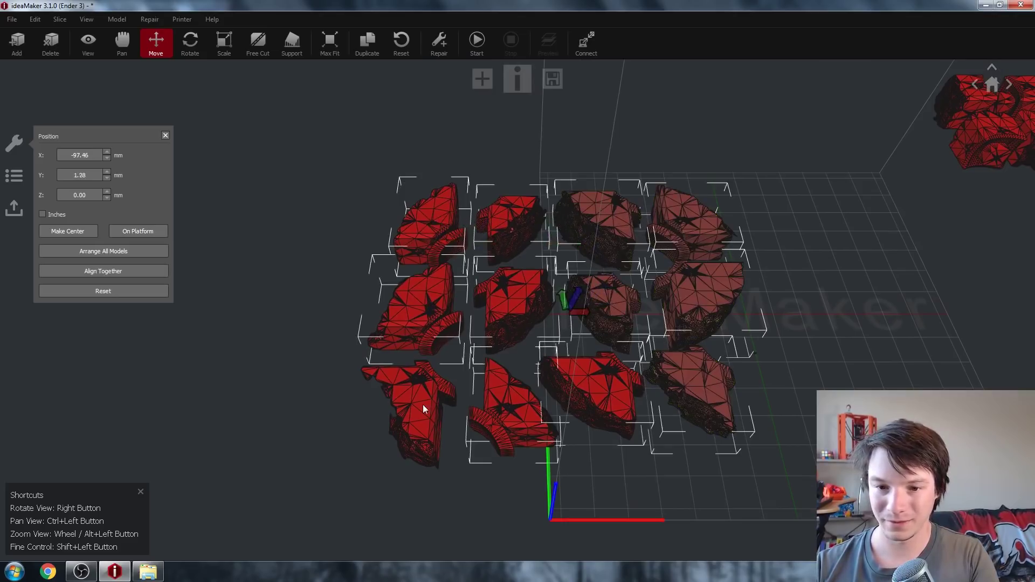
{"action": "left_click", "coordinate": [423, 405], "text": "ctrl"}
{"action": "left_click", "coordinate": [117, 19]}
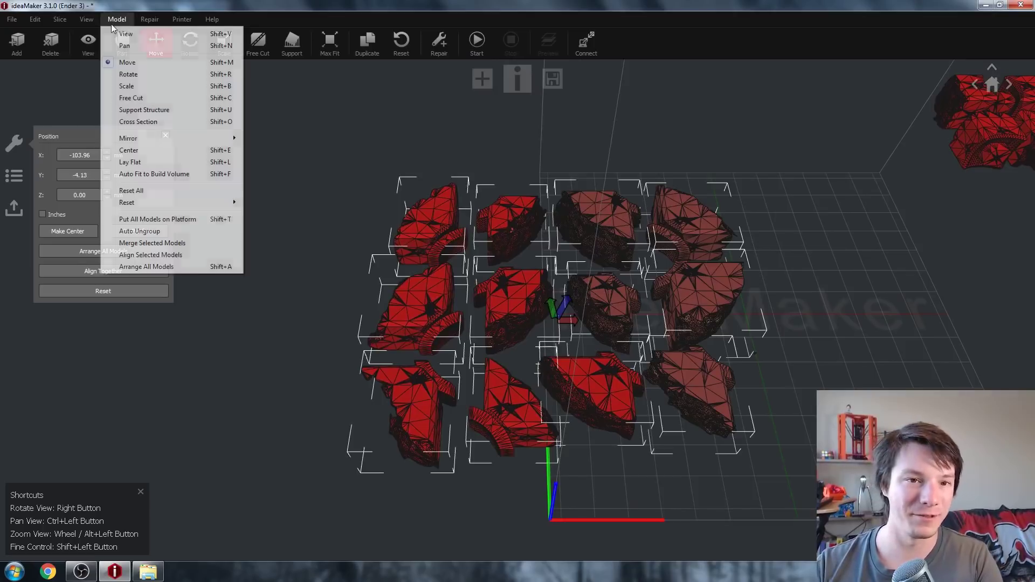
{"action": "left_click", "coordinate": [185, 253]}
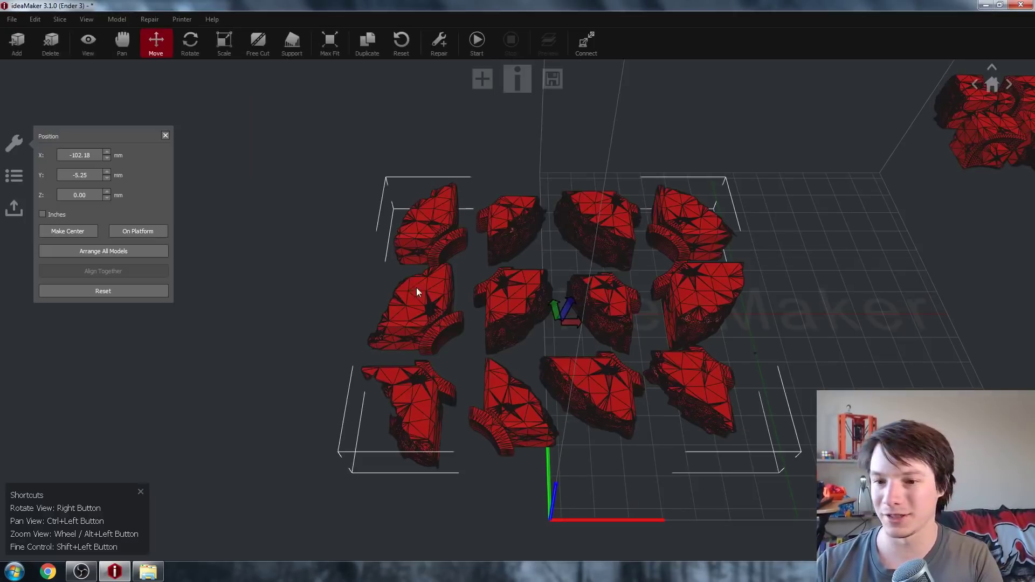
Step: Export the merged edge pieces as a binary STL named edges nest in the Anything to 3x3 folder
{"action": "left_click", "coordinate": [12, 19]}
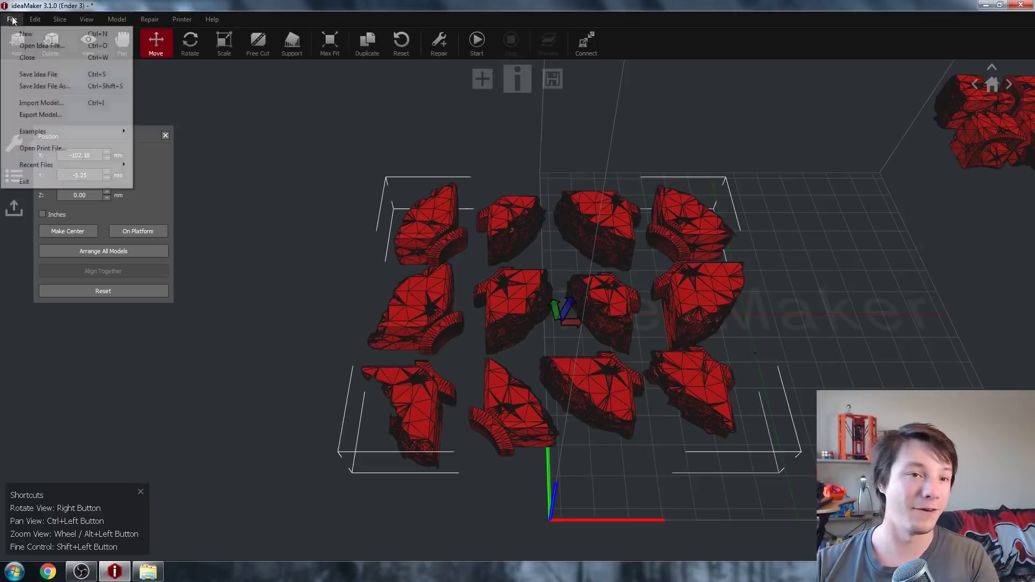
{"action": "left_click", "coordinate": [30, 113]}
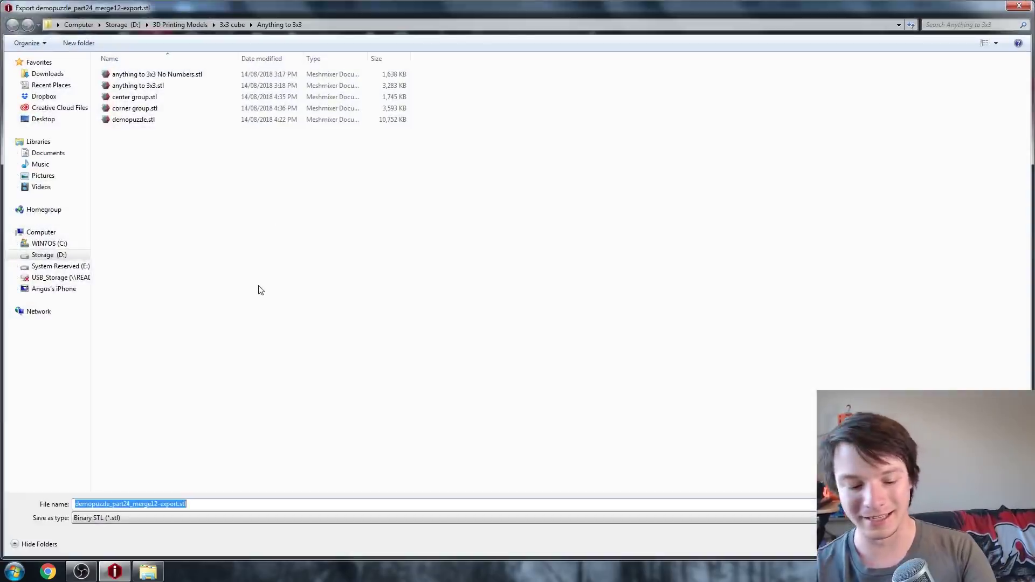
{"action": "type", "text": "edges nest"}
{"action": "key", "text": "Return"}
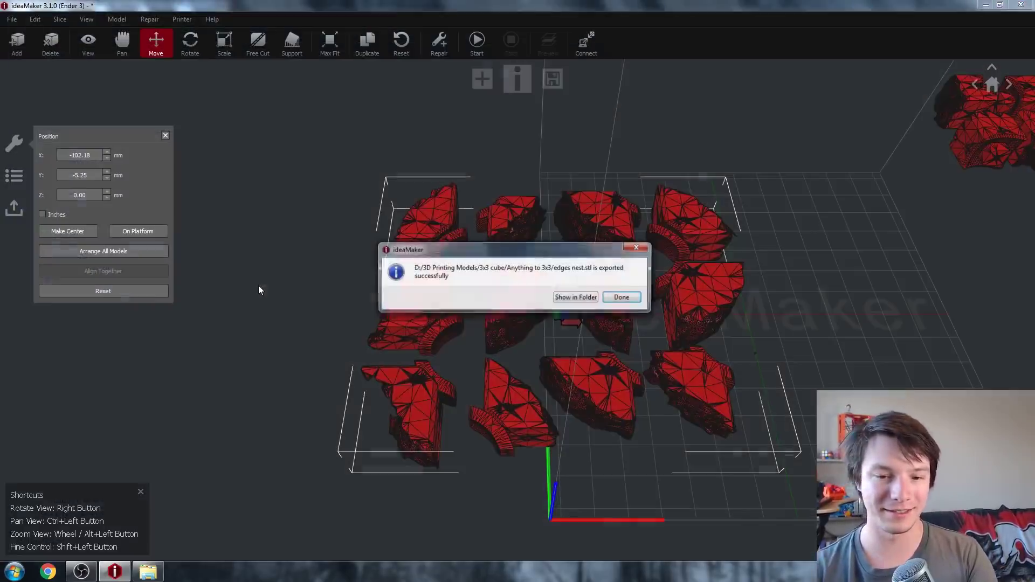
{"action": "left_click", "coordinate": [622, 297]}
Step: Move the merged edge pieces clear of the build plate to about X -234, Y -36 mm
{"action": "scroll", "coordinate": [376, 283], "scroll_direction": "down", "scroll_amount": 1}
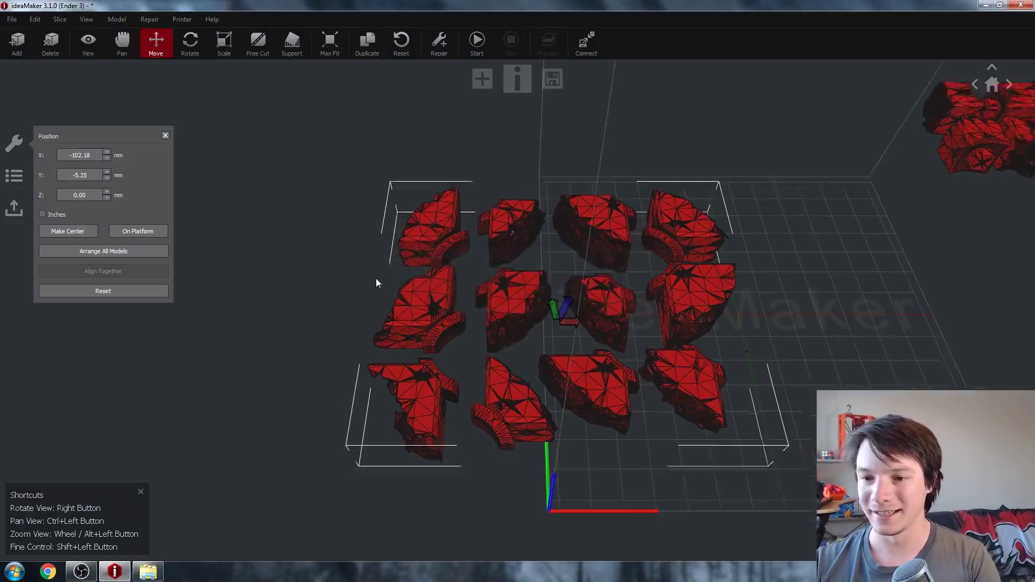
{"action": "scroll", "coordinate": [328, 270], "scroll_direction": "down", "scroll_amount": 3}
{"action": "left_click_drag", "start_coordinate": [406, 232], "coordinate": [53, 335]}
Step: Examine the tiny stray fragments left on the build plate and the merged piece groups around it
{"action": "scroll", "coordinate": [404, 266], "scroll_direction": "up", "scroll_amount": 3}
{"action": "scroll", "coordinate": [541, 230], "scroll_direction": "up", "scroll_amount": 10}
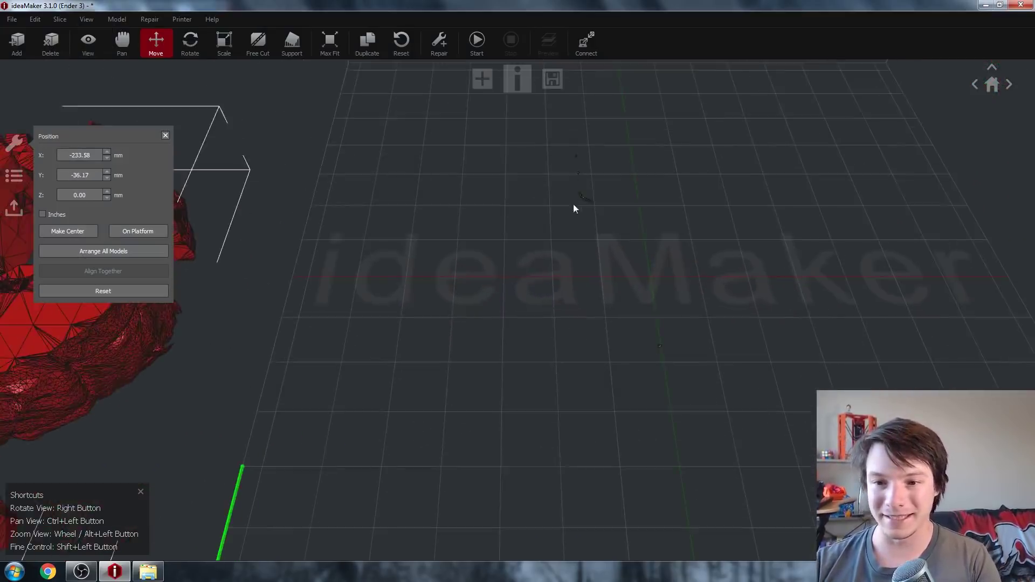
{"action": "mouse_move", "coordinate": [480, 218]}
{"action": "left_mouse_down", "text": "ctrl"}
{"action": "mouse_move", "coordinate": [460, 279]}
{"action": "mouse_move", "coordinate": [463, 199]}
{"action": "mouse_move", "coordinate": [462, 221]}
{"action": "left_mouse_up", "text": "ctrl"}
{"action": "left_click", "coordinate": [472, 353]}
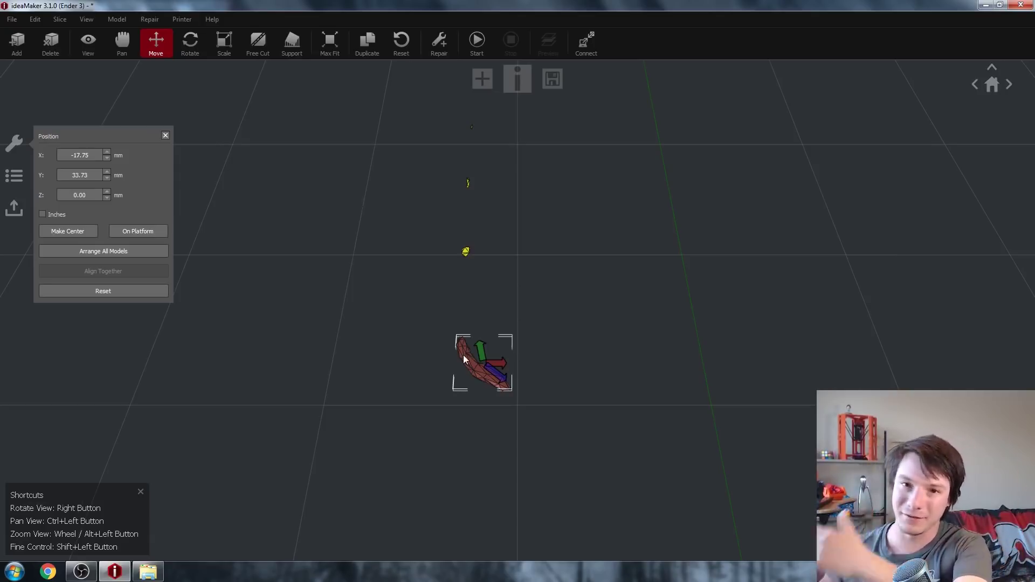
{"action": "scroll", "coordinate": [416, 288], "scroll_direction": "down", "scroll_amount": 10}
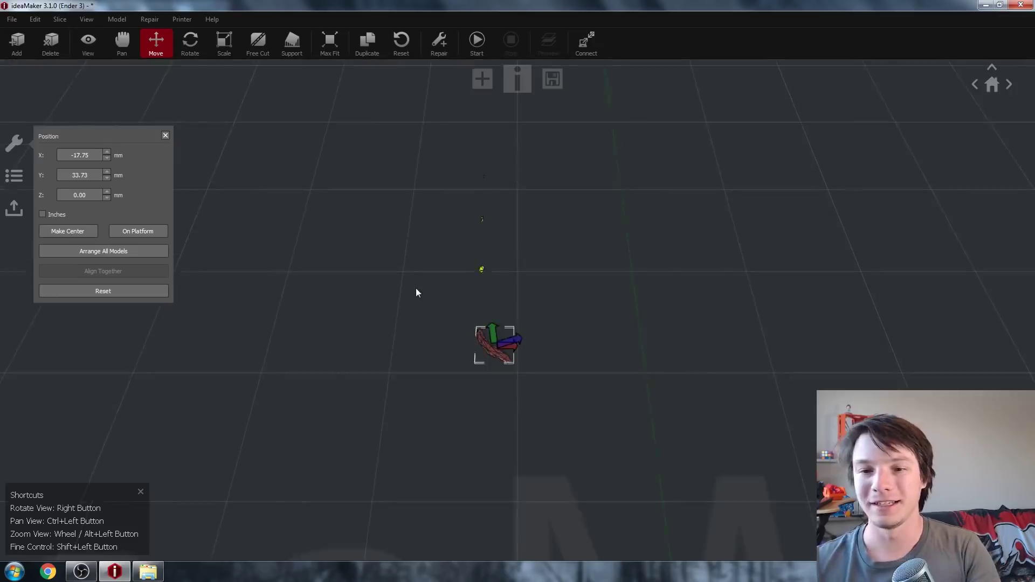
{"action": "left_click_drag", "start_coordinate": [427, 296], "coordinate": [441, 225], "text": "ctrl"}
{"action": "left_click_drag", "start_coordinate": [473, 313], "coordinate": [488, 232], "text": "ctrl"}
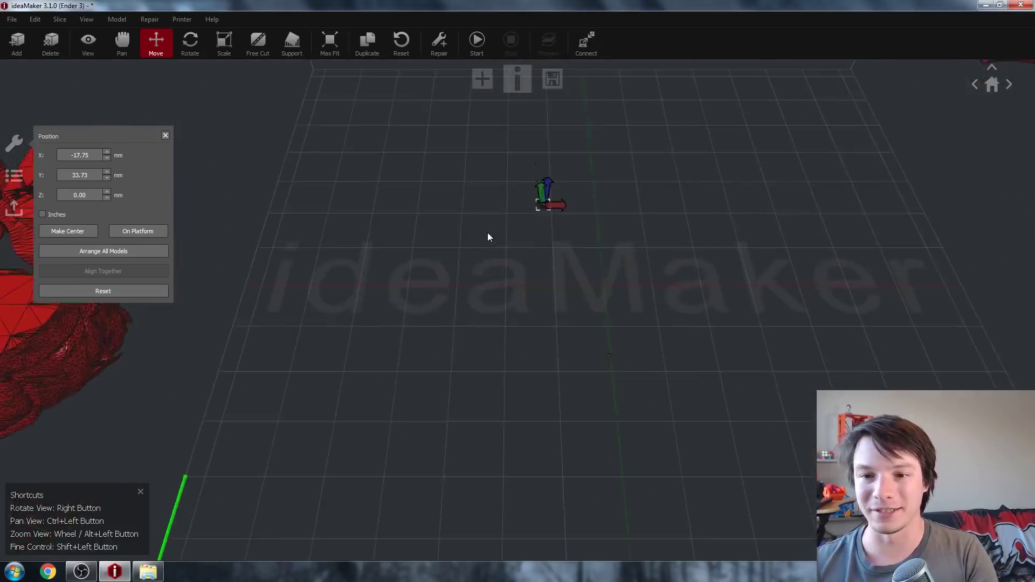
{"action": "scroll", "coordinate": [474, 238], "scroll_direction": "down", "scroll_amount": 3}
{"action": "left_click", "coordinate": [428, 255]}
{"action": "scroll", "coordinate": [407, 308], "scroll_direction": "down", "scroll_amount": 3}
{"action": "left_click_drag", "start_coordinate": [407, 307], "coordinate": [579, 318], "text": "ctrl"}
{"action": "scroll", "coordinate": [438, 300], "scroll_direction": "down", "scroll_amount": 2}
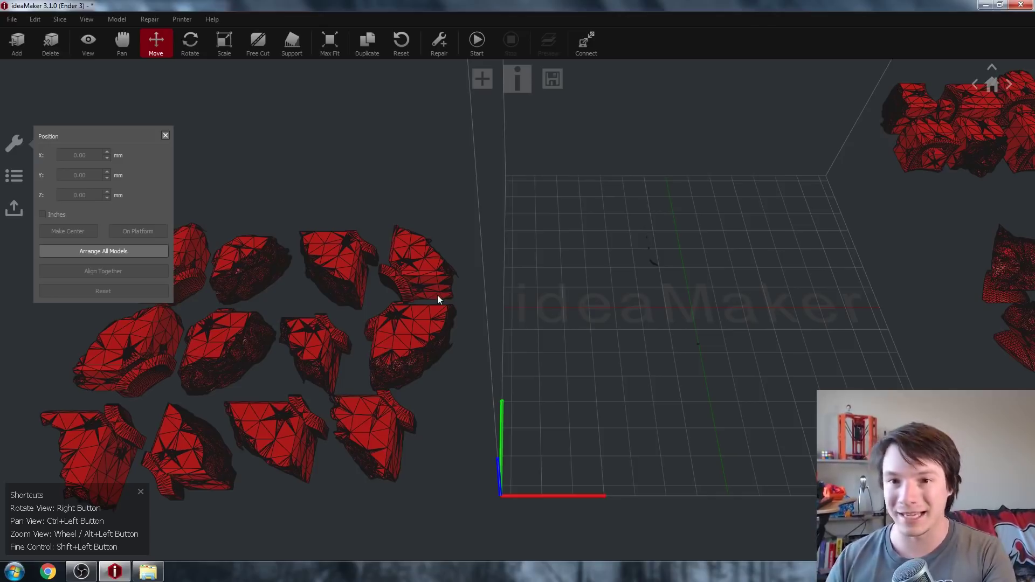
{"action": "scroll", "coordinate": [438, 295], "scroll_direction": "down", "scroll_amount": 3}
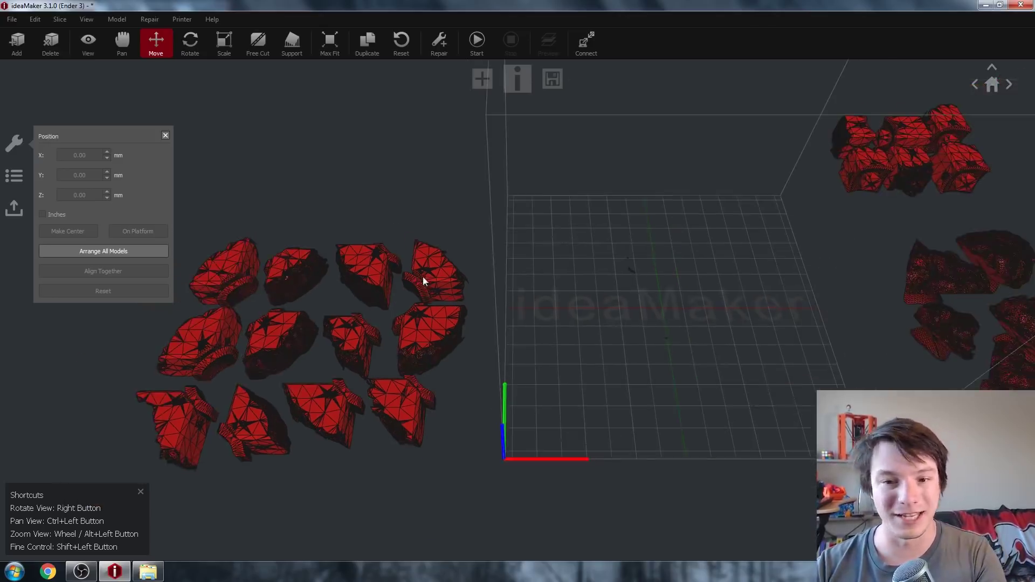
{"action": "left_click_drag", "start_coordinate": [409, 273], "coordinate": [379, 276], "text": "ctrl"}
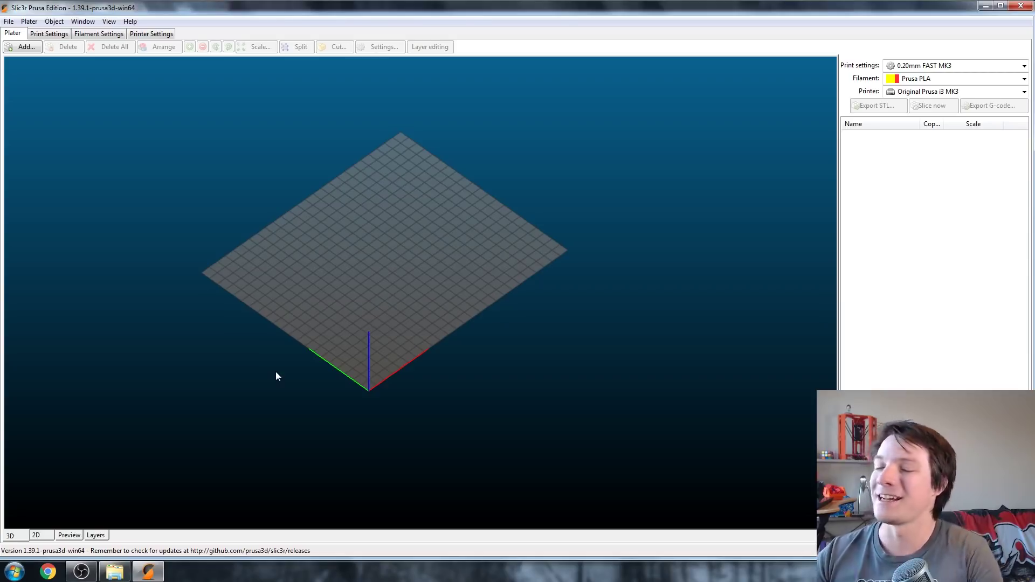
Step: In Slic3r Prusa Edition, add corner group.stl to the empty print bed
{"action": "key", "text": "ctrl+i"}
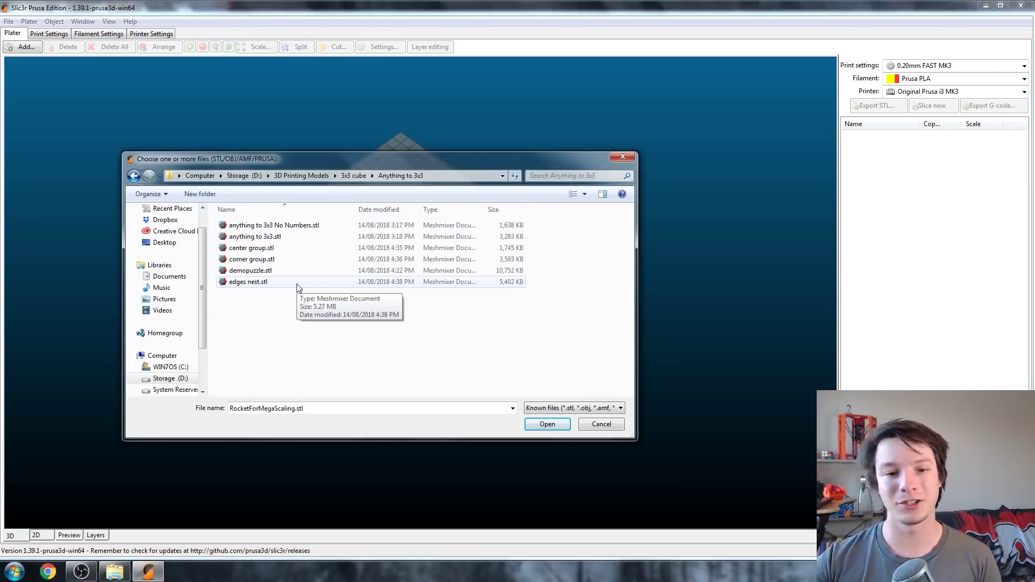
{"action": "left_click", "coordinate": [284, 258]}
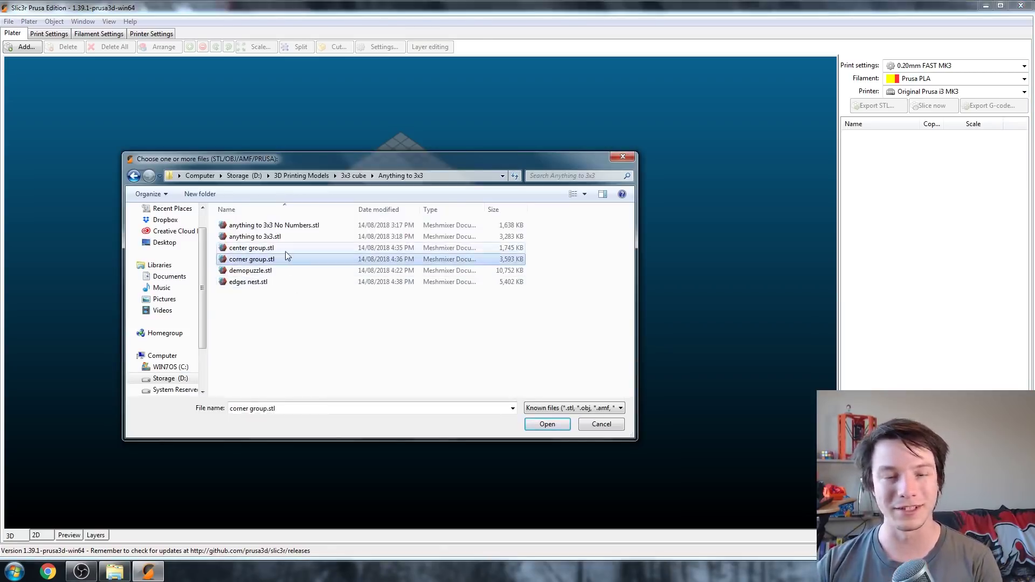
{"action": "left_click", "coordinate": [545, 428]}
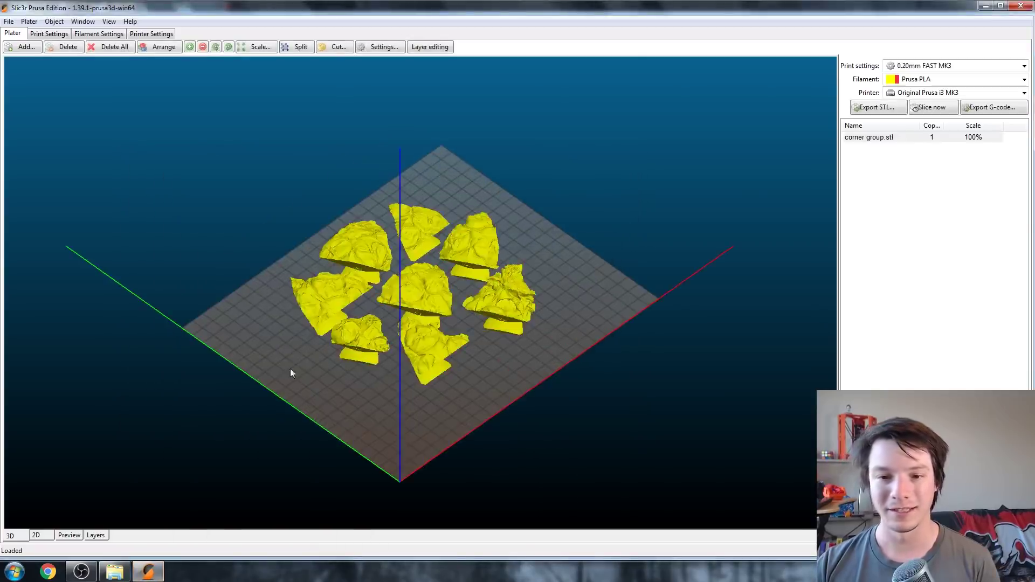
Step: Examine the corner pieces on the bed from above and from low side angles, checking their overhangs and the feet beneath them
{"action": "left_click_drag", "start_coordinate": [280, 366], "coordinate": [254, 356]}
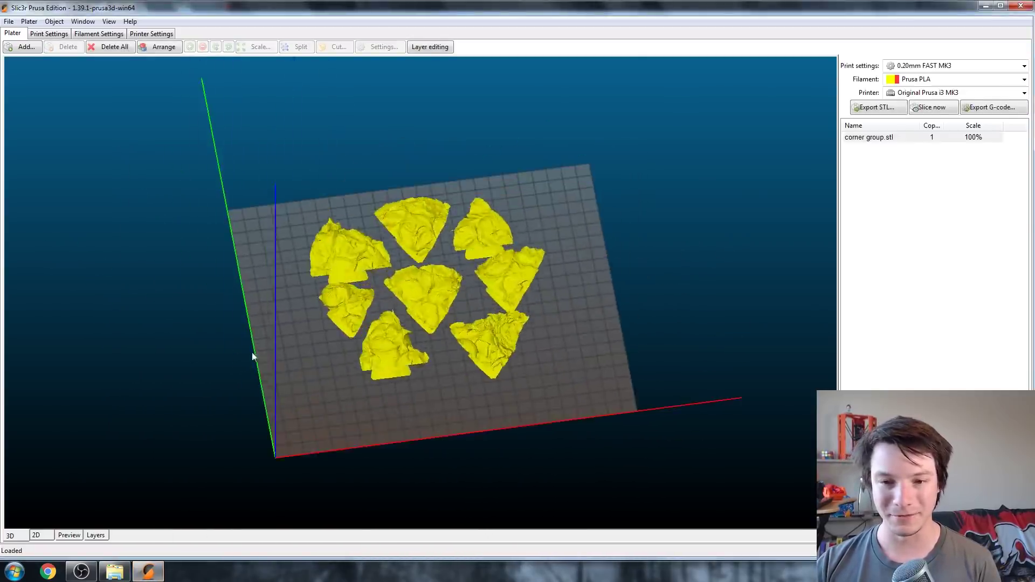
{"action": "scroll", "coordinate": [336, 276], "scroll_direction": "up", "scroll_amount": 5}
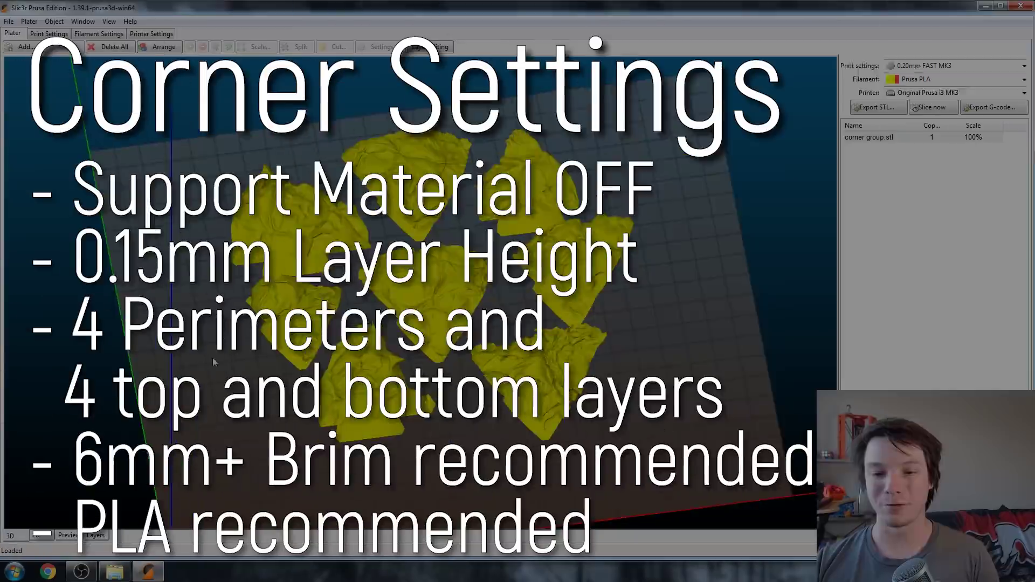
{"action": "left_click_drag", "start_coordinate": [212, 358], "coordinate": [240, 334]}
{"action": "scroll", "coordinate": [343, 281], "scroll_direction": "up", "scroll_amount": 5}
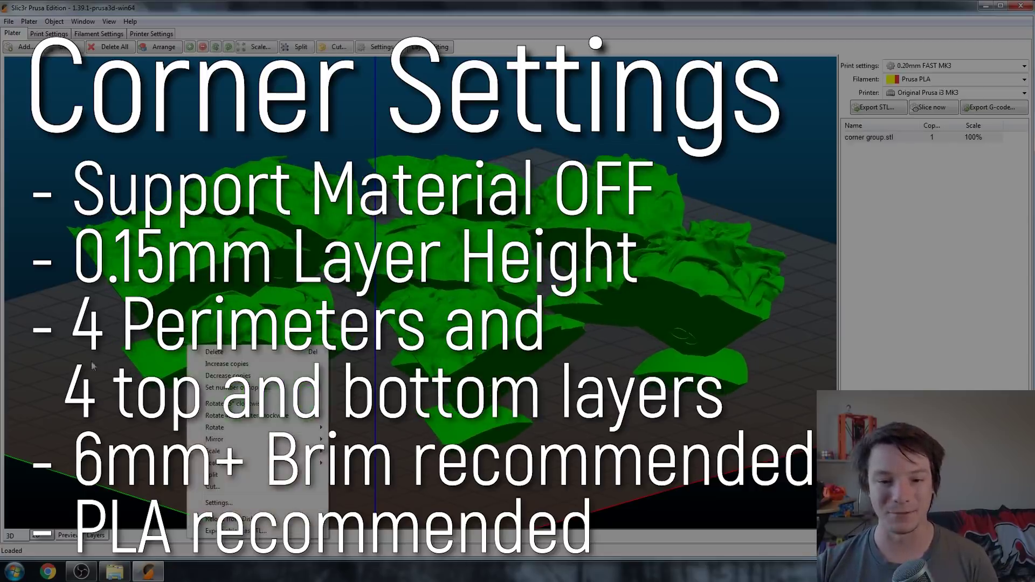
{"action": "left_click", "coordinate": [92, 382]}
{"action": "left_click_drag", "start_coordinate": [93, 385], "coordinate": [65, 373]}
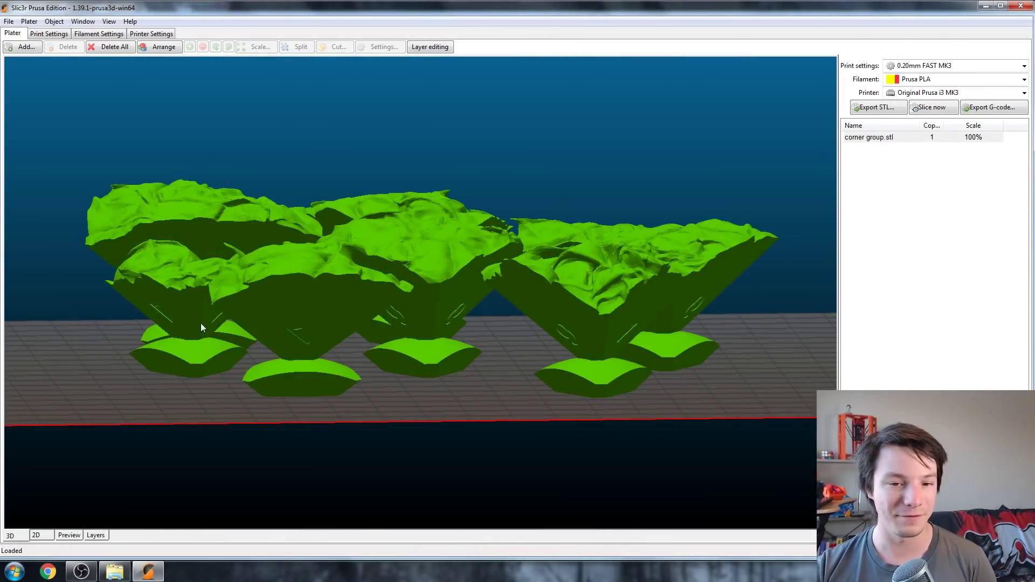
{"action": "left_click_drag", "start_coordinate": [201, 327], "coordinate": [133, 270]}
{"action": "scroll", "coordinate": [105, 331], "scroll_direction": "up", "scroll_amount": 3}
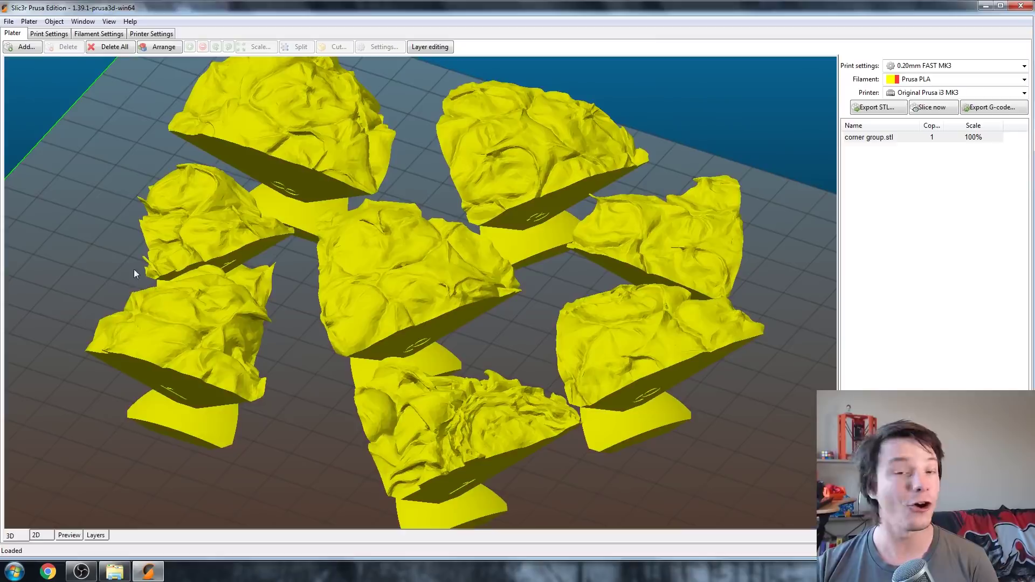
{"action": "scroll", "coordinate": [86, 174], "scroll_direction": "up", "scroll_amount": 4}
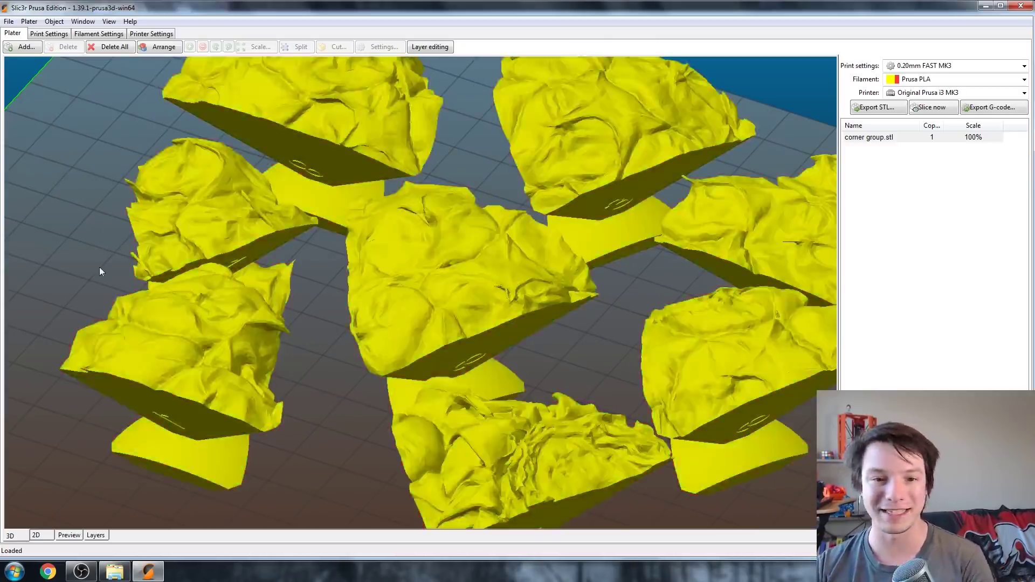
{"action": "left_click_drag", "start_coordinate": [100, 270], "coordinate": [167, 255]}
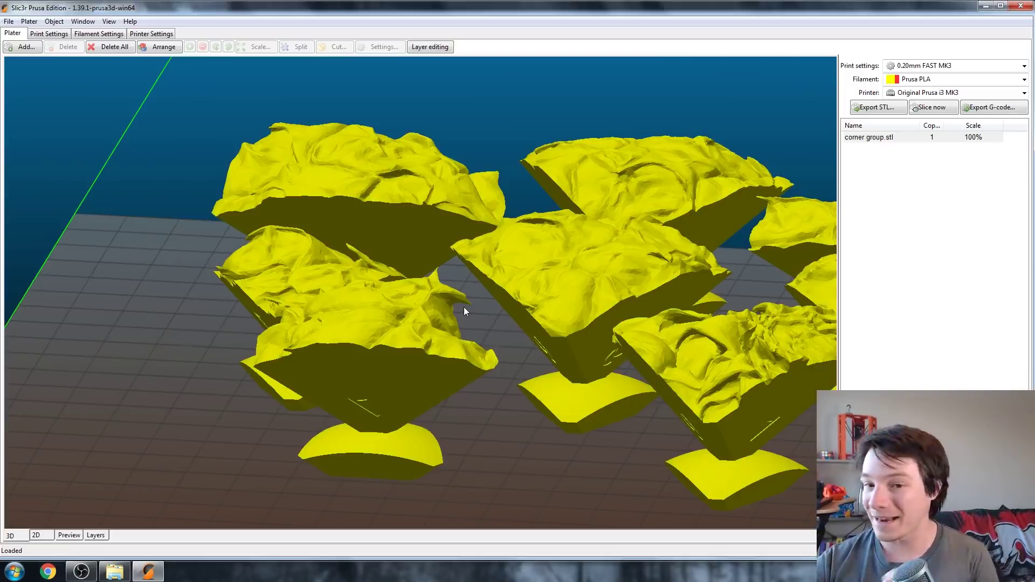
{"action": "scroll", "coordinate": [464, 307], "scroll_direction": "down", "scroll_amount": 3}
{"action": "left_click_drag", "start_coordinate": [225, 303], "coordinate": [207, 328]}
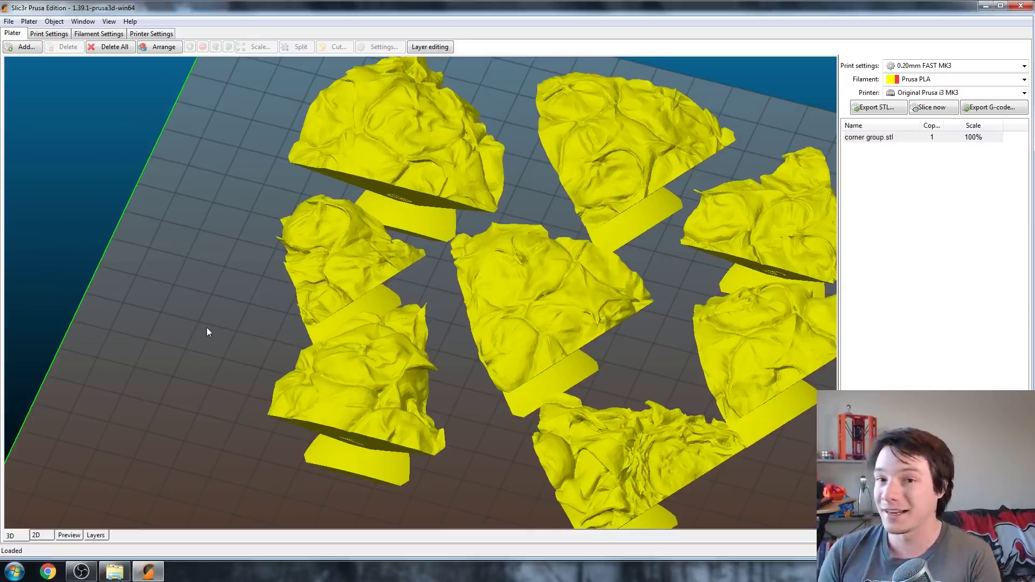
{"action": "scroll", "coordinate": [229, 337], "scroll_direction": "down", "scroll_amount": 2}
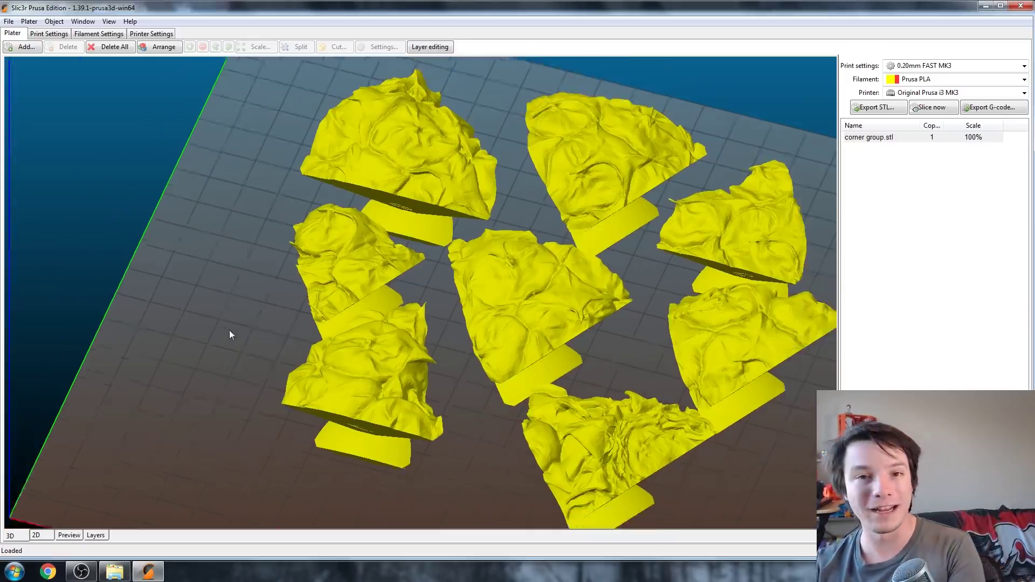
{"action": "left_click_drag", "start_coordinate": [229, 336], "coordinate": [149, 335]}
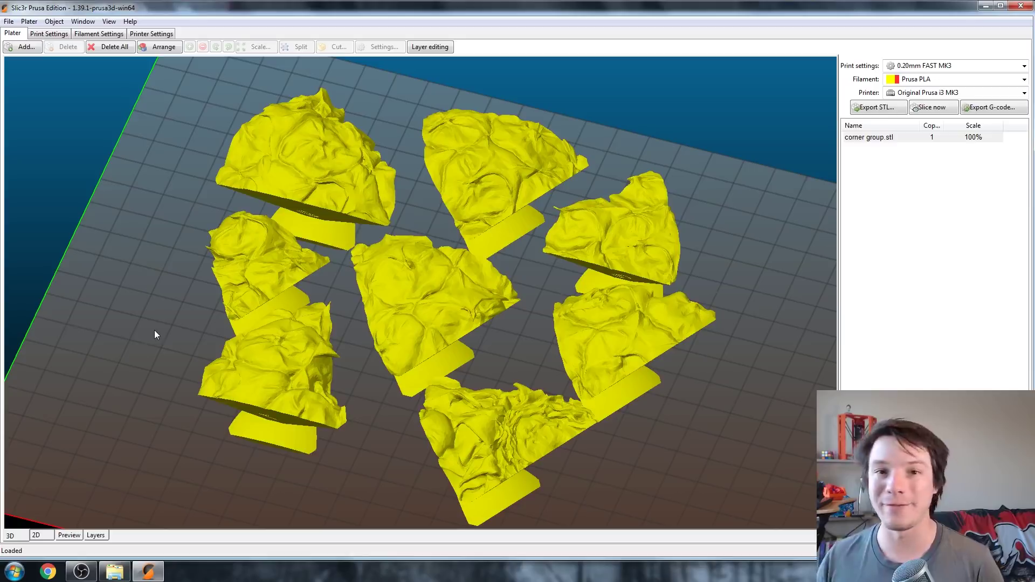
{"action": "left_click_drag", "start_coordinate": [232, 377], "coordinate": [377, 378]}
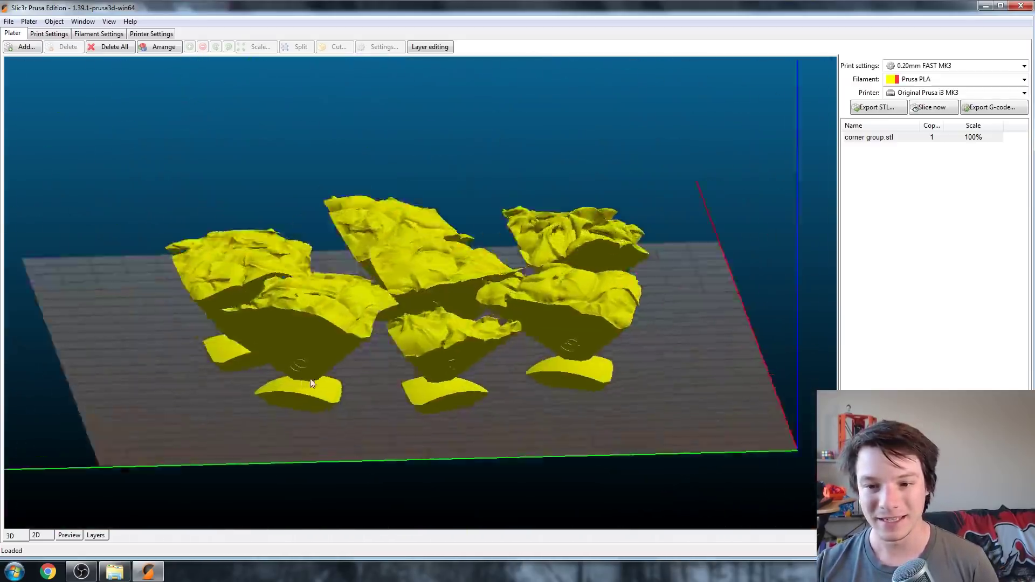
{"action": "scroll", "coordinate": [560, 437], "scroll_direction": "up", "scroll_amount": 5}
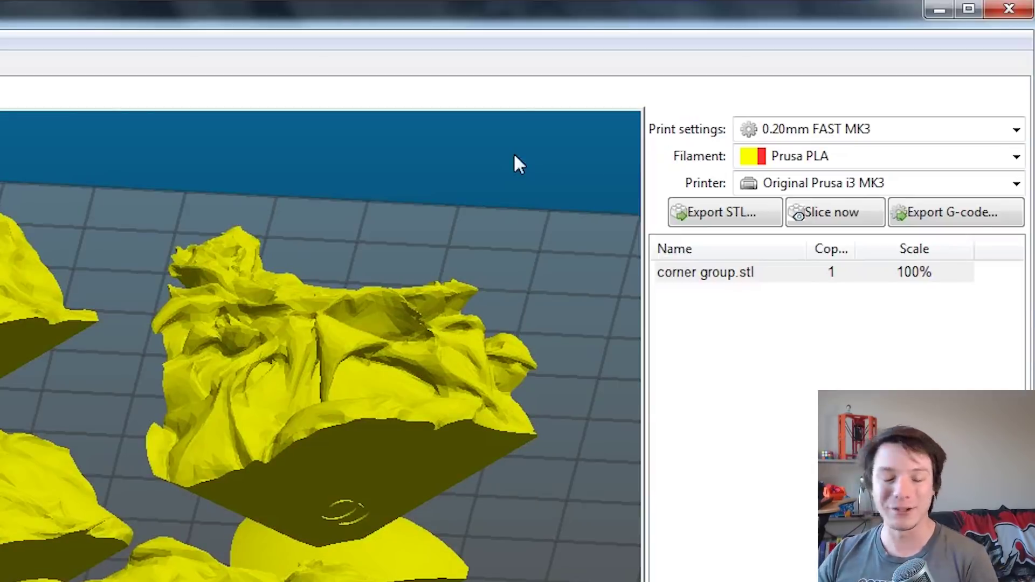
Step: Select the 0.15mm OPTIMAL MK3 print profile and set its brim width to 6 mm
{"action": "left_click", "coordinate": [945, 133]}
{"action": "left_click", "coordinate": [846, 191]}
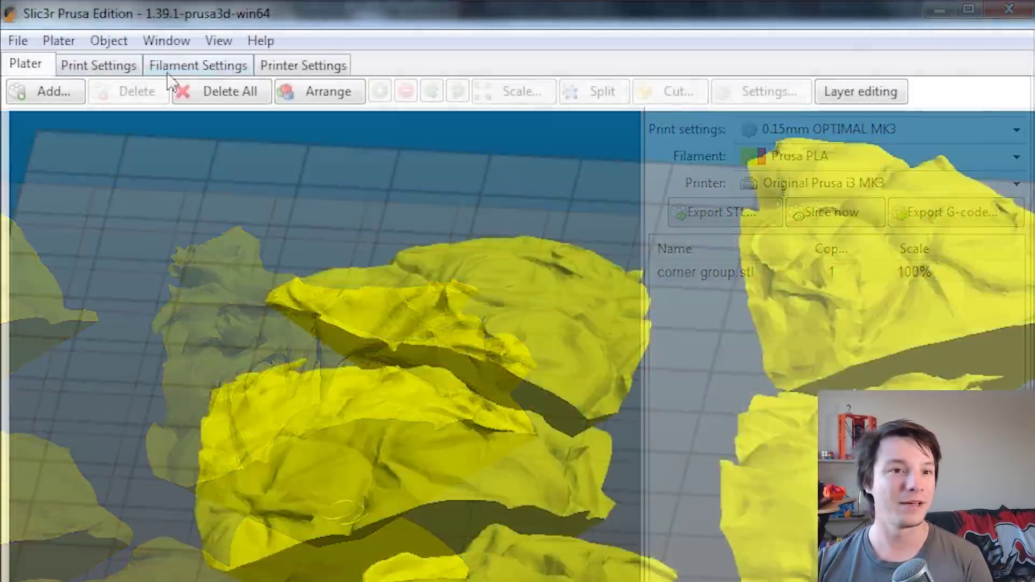
{"action": "left_click", "coordinate": [95, 65]}
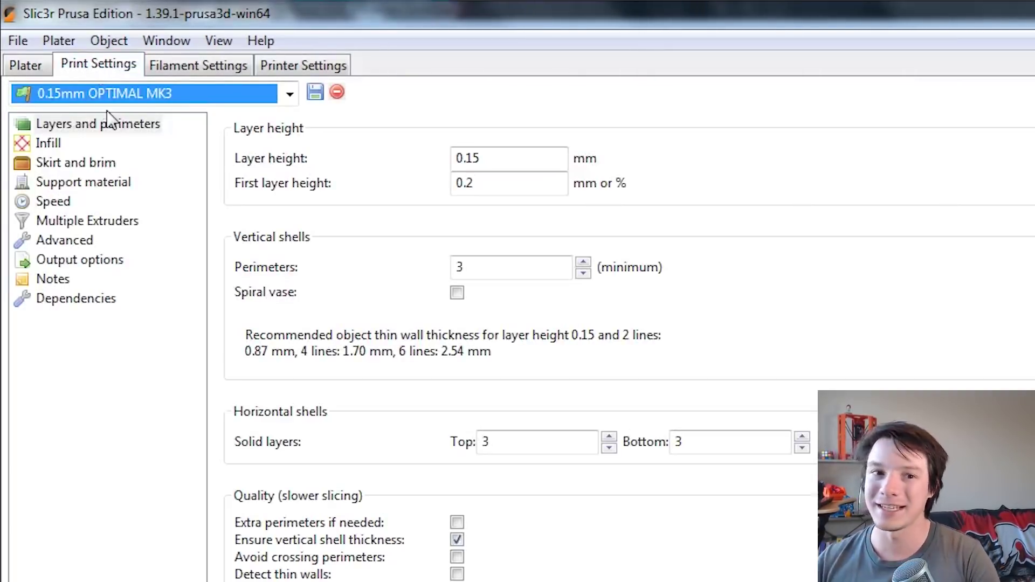
{"action": "left_click", "coordinate": [110, 162]}
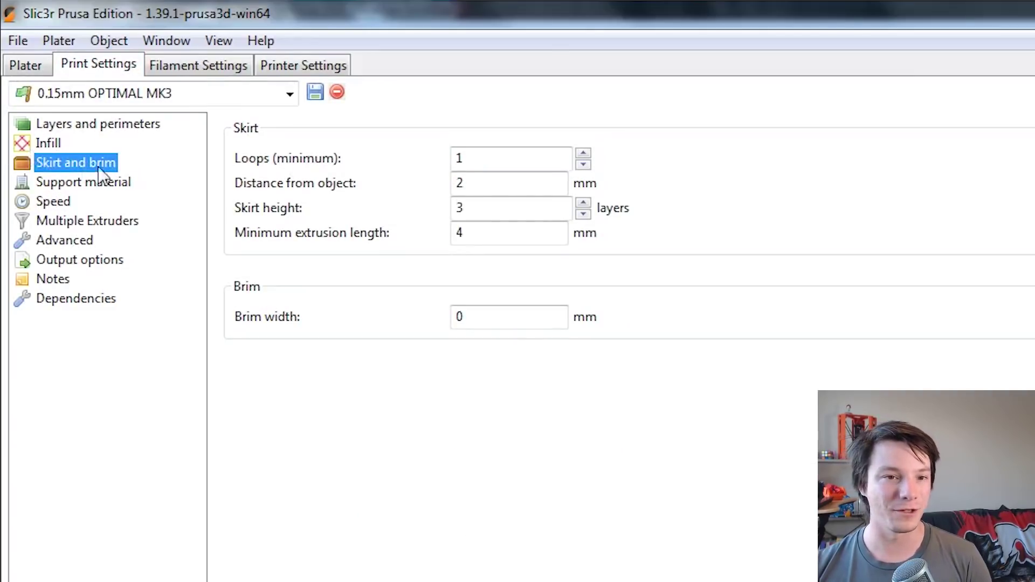
{"action": "left_click_drag", "start_coordinate": [495, 313], "coordinate": [437, 330]}
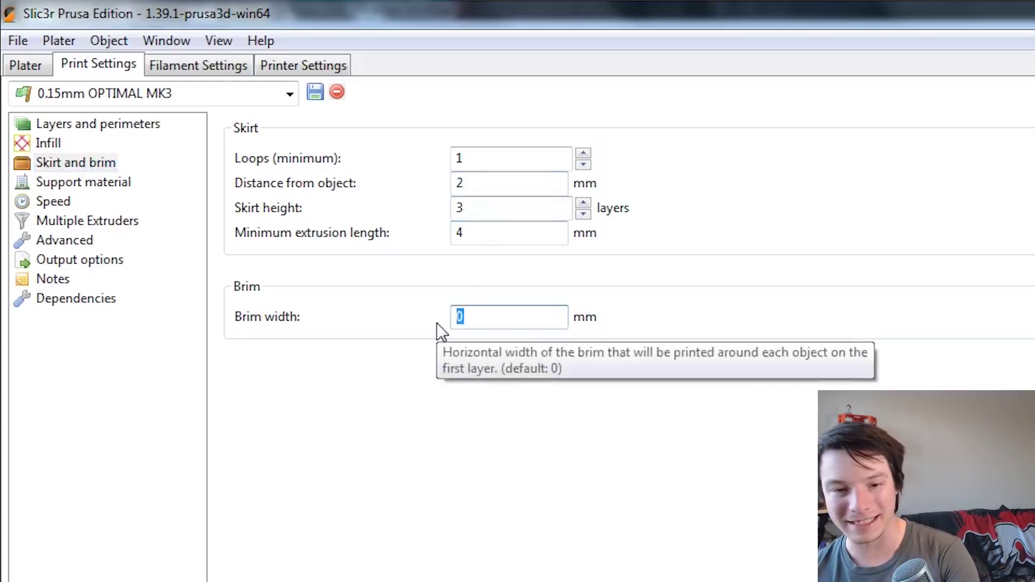
{"action": "type", "text": "6"}
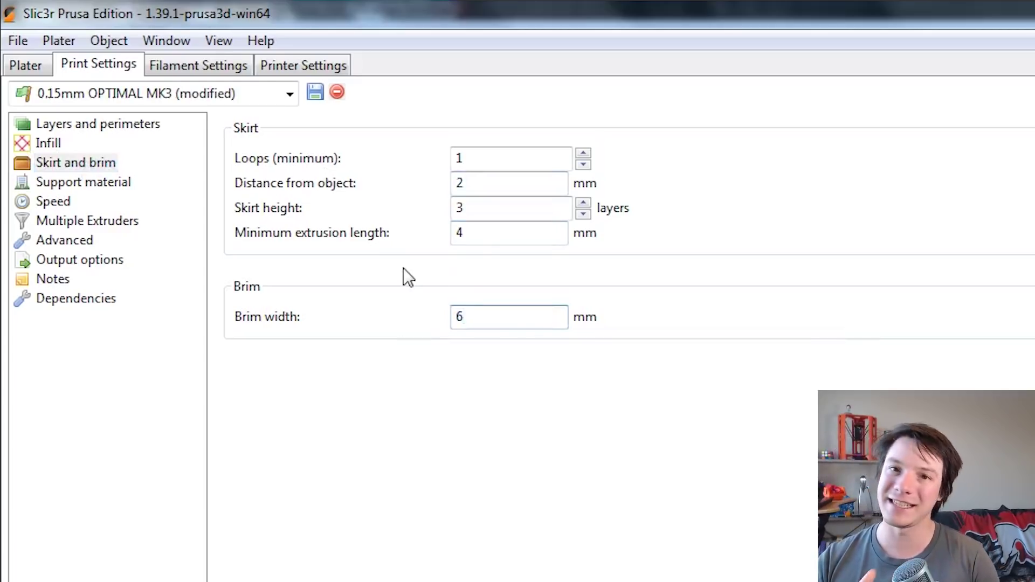
Step: Turn off support material generation and set the infill density to 20%
{"action": "left_click", "coordinate": [76, 183]}
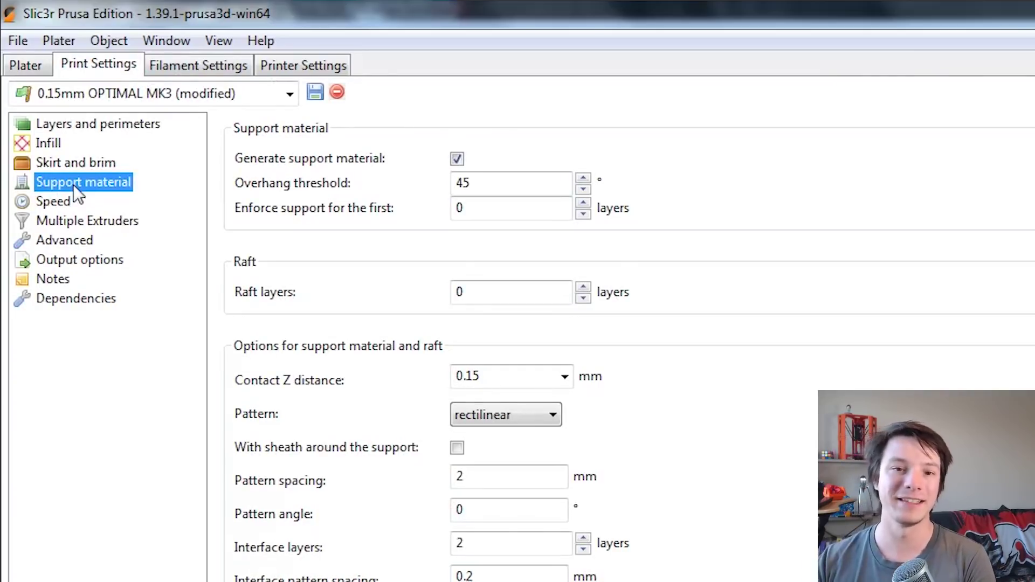
{"action": "left_click", "coordinate": [458, 159]}
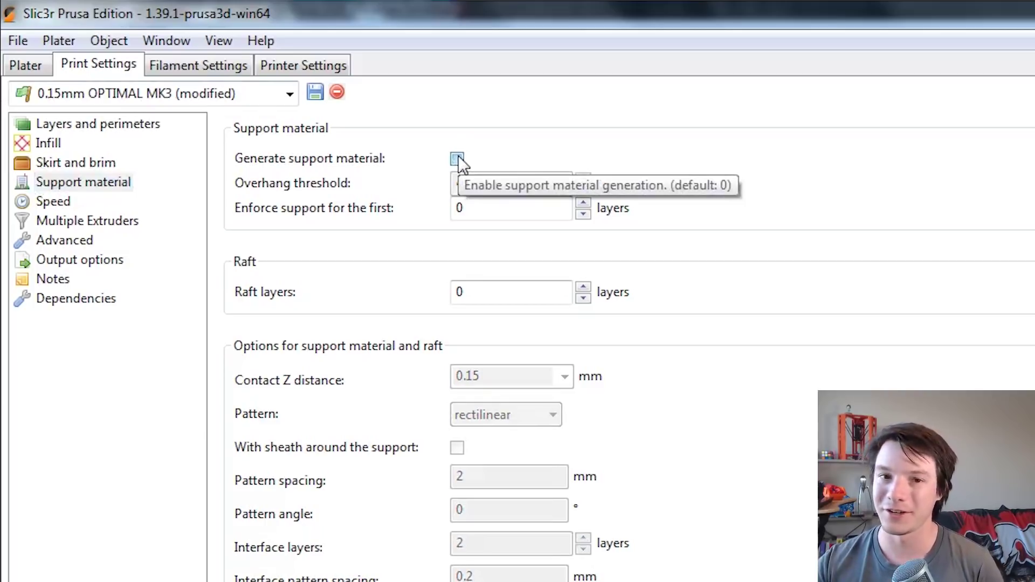
{"action": "left_click", "coordinate": [47, 143]}
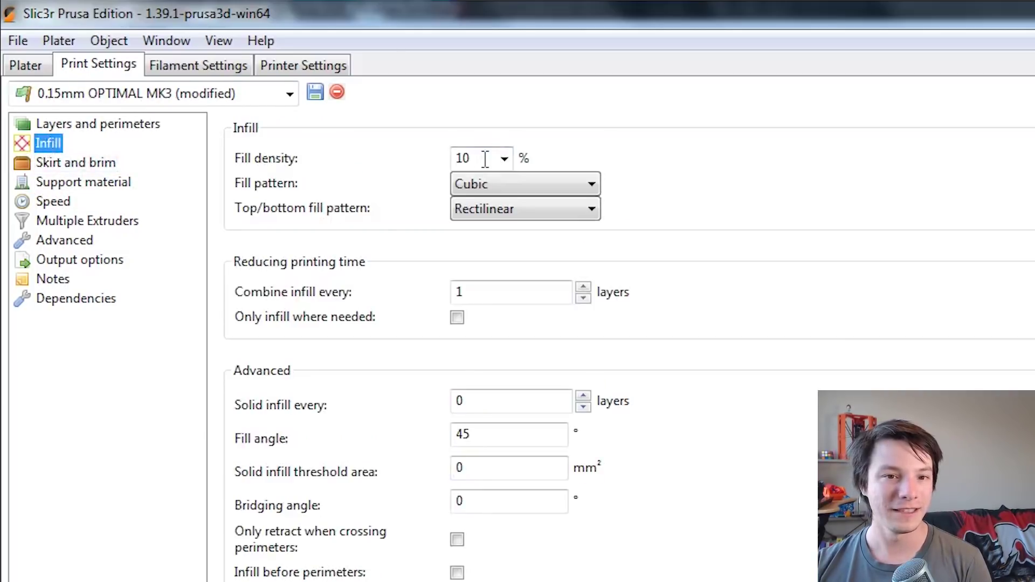
{"action": "left_click", "coordinate": [485, 159]}
{"action": "left_click", "coordinate": [504, 159]}
{"action": "left_click", "coordinate": [462, 240]}
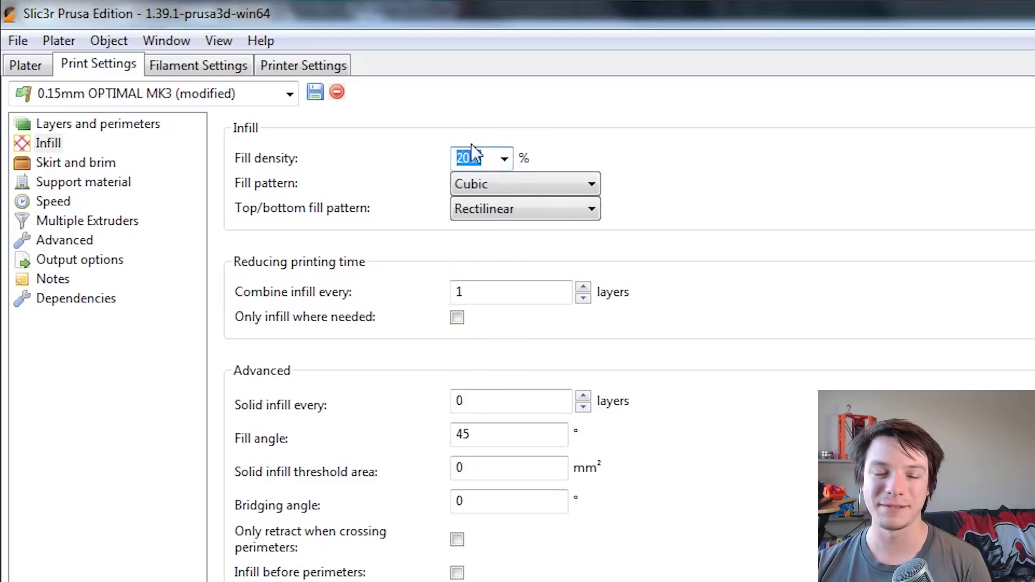
{"action": "left_click", "coordinate": [507, 157]}
{"action": "left_click", "coordinate": [509, 155]}
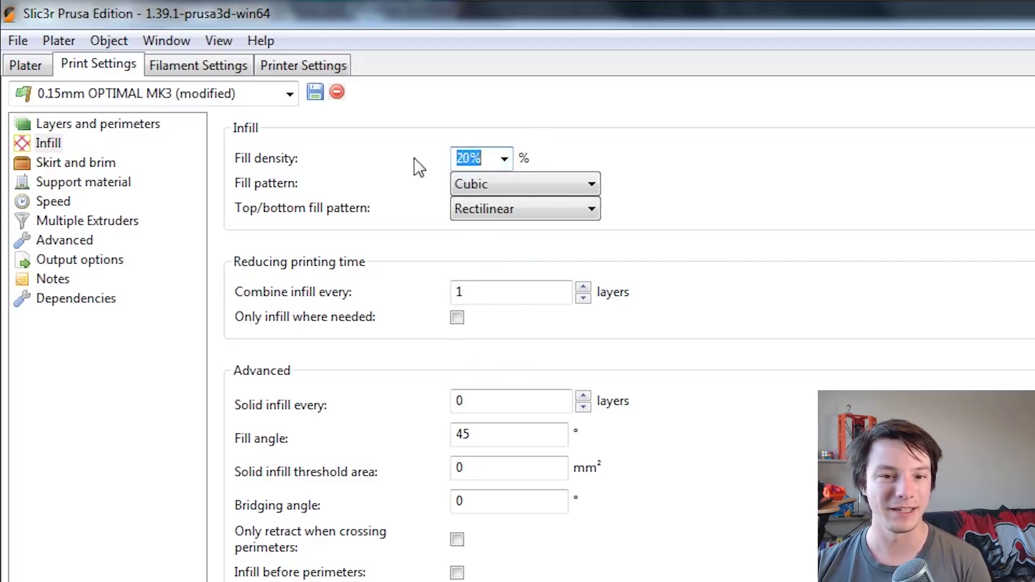
Step: Set the minimum number of perimeters to 4 and recheck the support material settings
{"action": "left_click", "coordinate": [91, 125]}
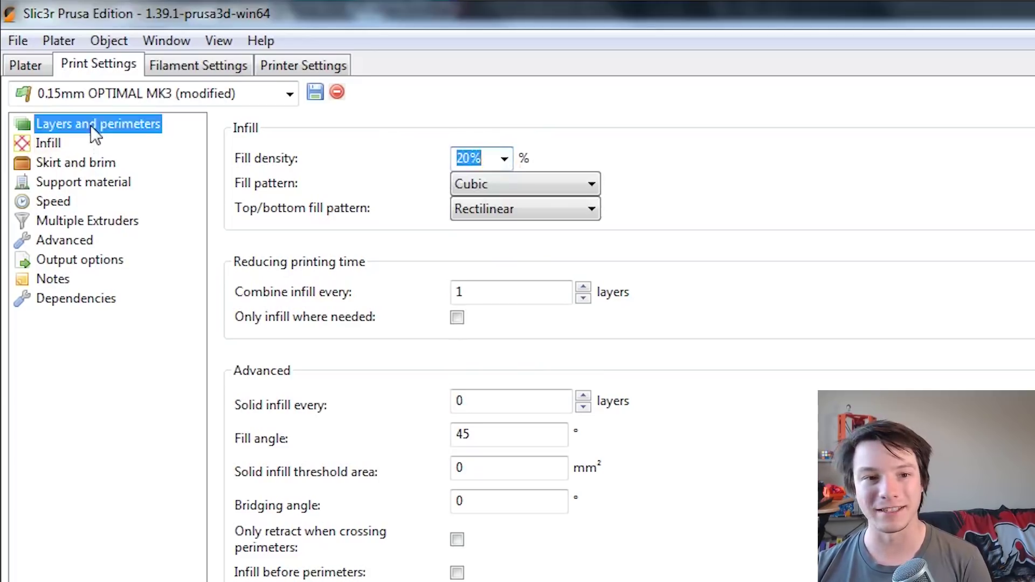
{"action": "left_click", "coordinate": [516, 264]}
{"action": "left_click_drag", "start_coordinate": [516, 264], "coordinate": [449, 275]}
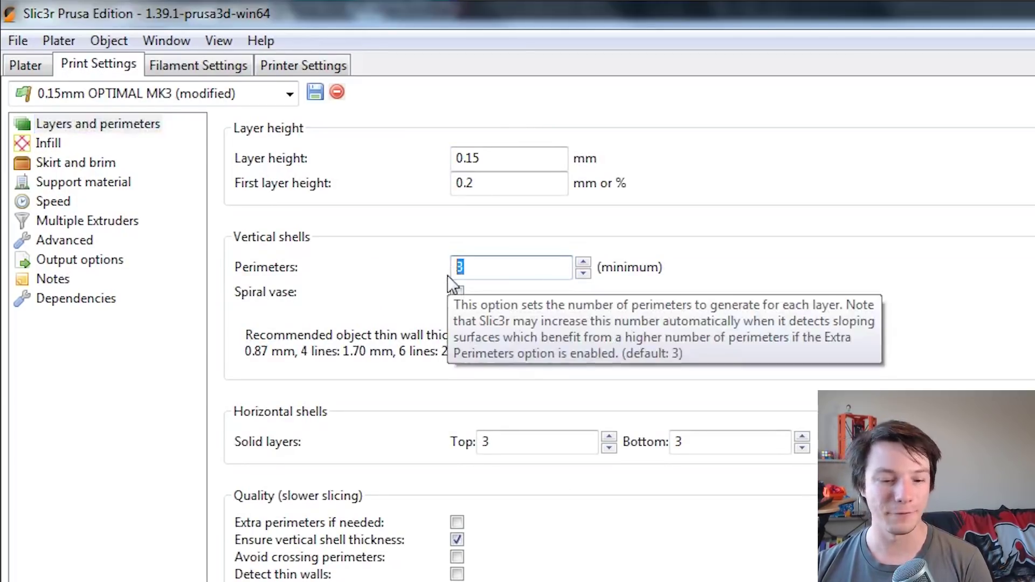
{"action": "type", "text": "4"}
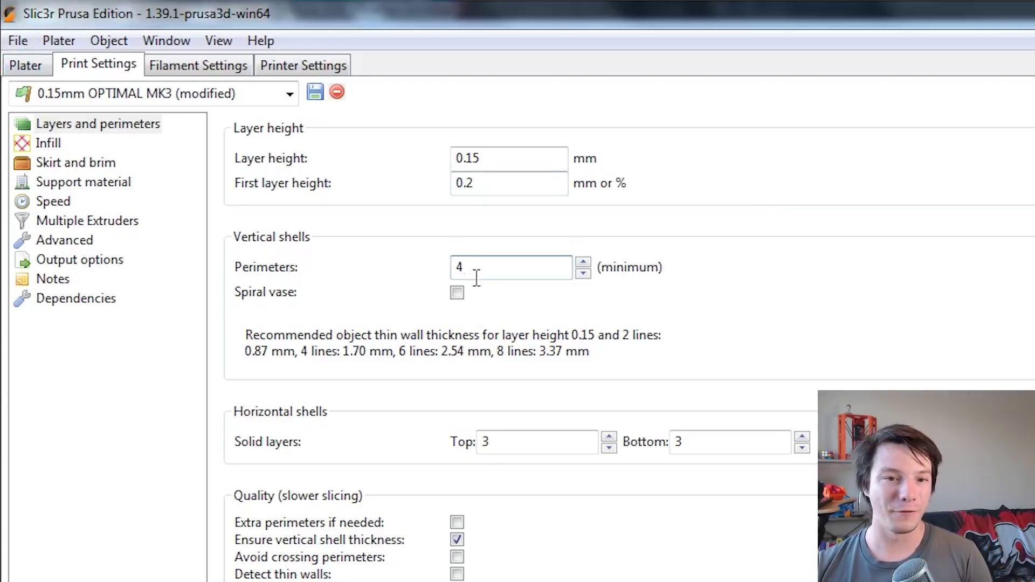
{"action": "mouse_move", "coordinate": [474, 277]}
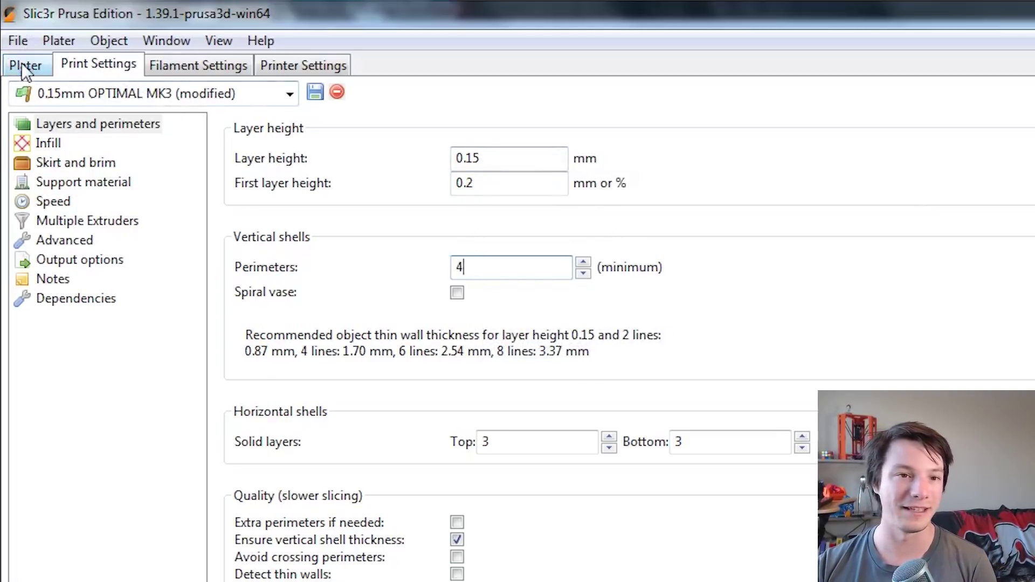
{"action": "left_click", "coordinate": [84, 182]}
{"action": "mouse_move", "coordinate": [309, 191]}
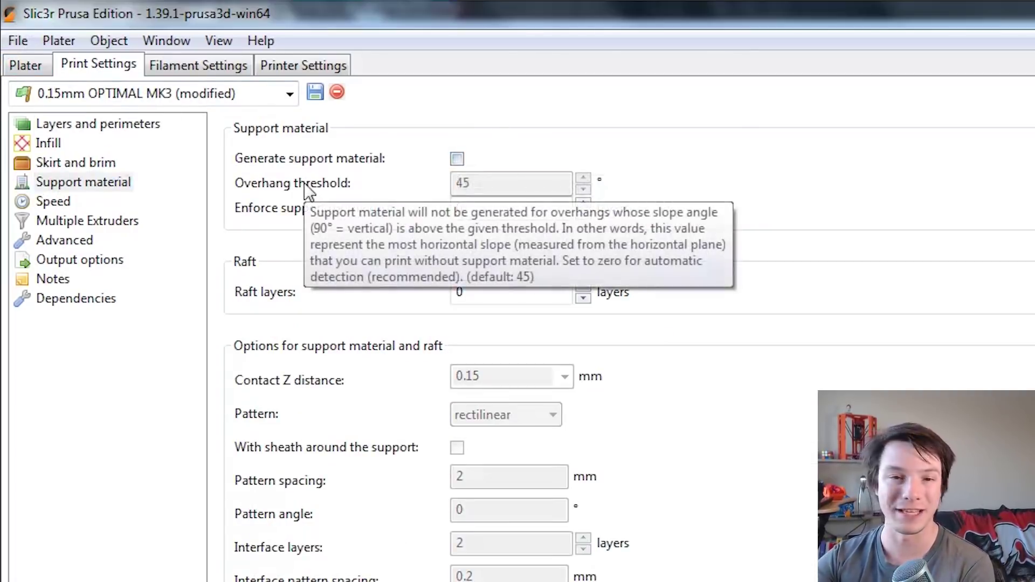
Step: Generate the toolpath preview of the corner group and view the sliced pieces up close
{"action": "left_click", "coordinate": [24, 63]}
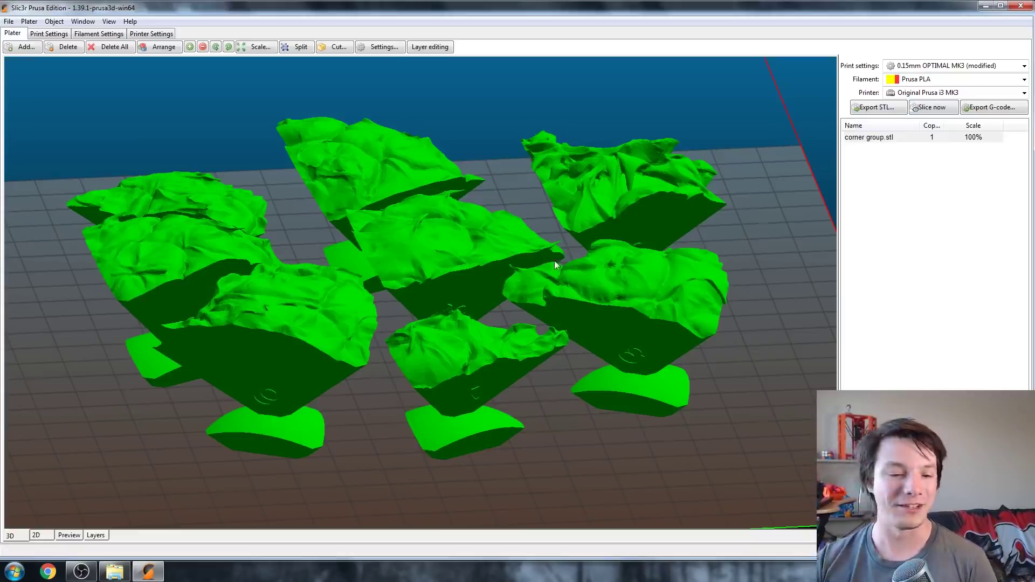
{"action": "left_click", "coordinate": [69, 534]}
{"action": "scroll", "coordinate": [303, 296], "scroll_direction": "up", "scroll_amount": 5}
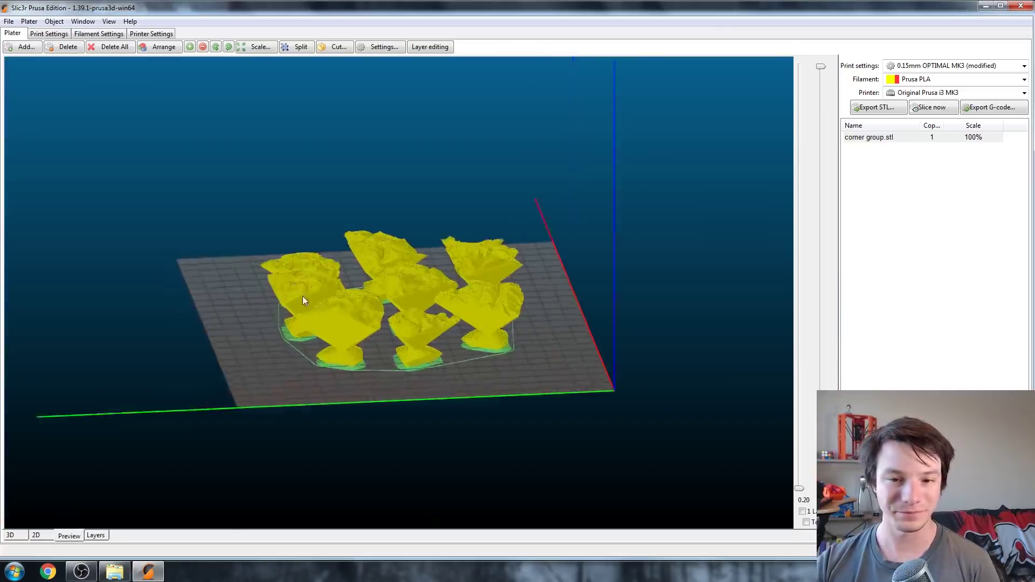
{"action": "right_click_drag", "start_coordinate": [296, 267], "coordinate": [322, 276]}
{"action": "left_click_drag", "start_coordinate": [322, 277], "coordinate": [322, 283]}
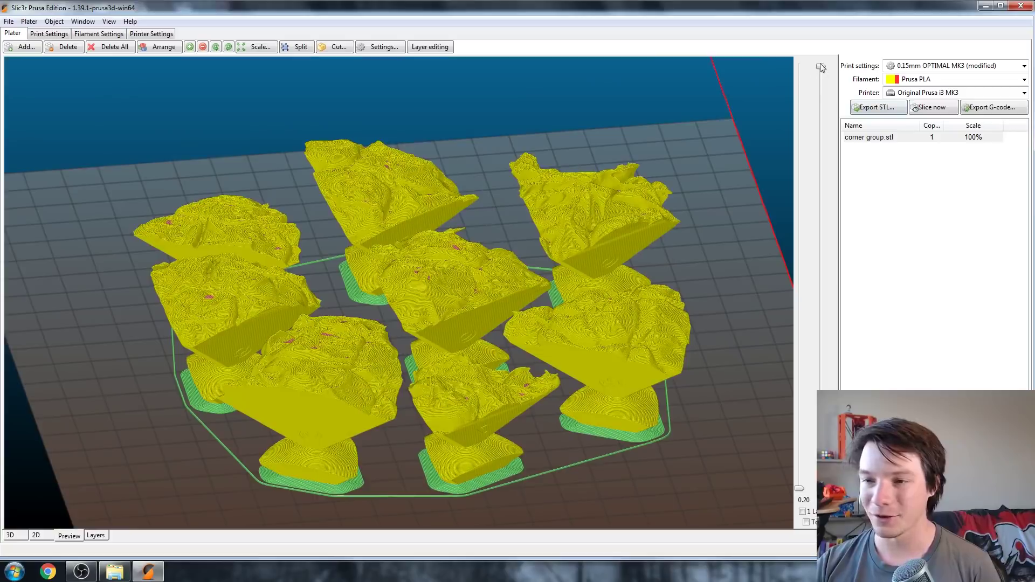
Step: Inspect the corner group's sliced layers from the first layer up, checking the brims, feet and internal infill
{"action": "left_click_drag", "start_coordinate": [820, 66], "coordinate": [552, 400]}
{"action": "scroll", "coordinate": [469, 326], "scroll_direction": "up", "scroll_amount": 5}
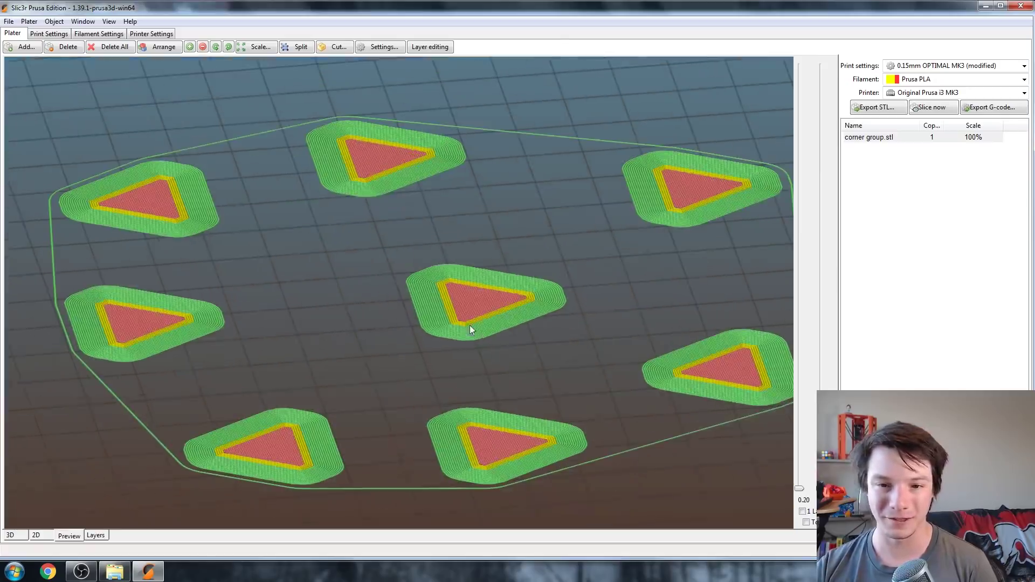
{"action": "left_click_drag", "start_coordinate": [821, 489], "coordinate": [850, 389]}
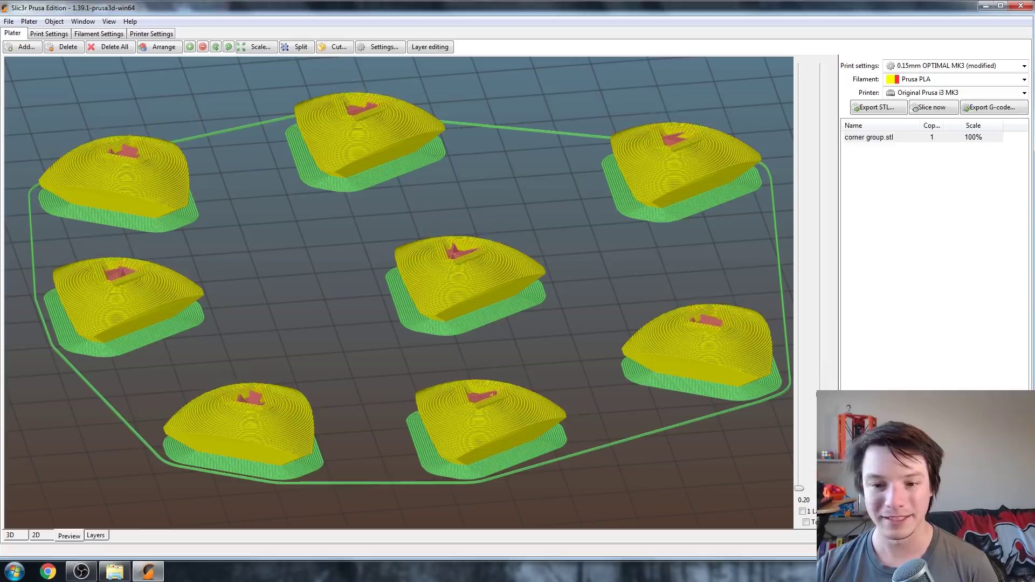
{"action": "scroll", "coordinate": [475, 362], "scroll_direction": "up", "scroll_amount": 8}
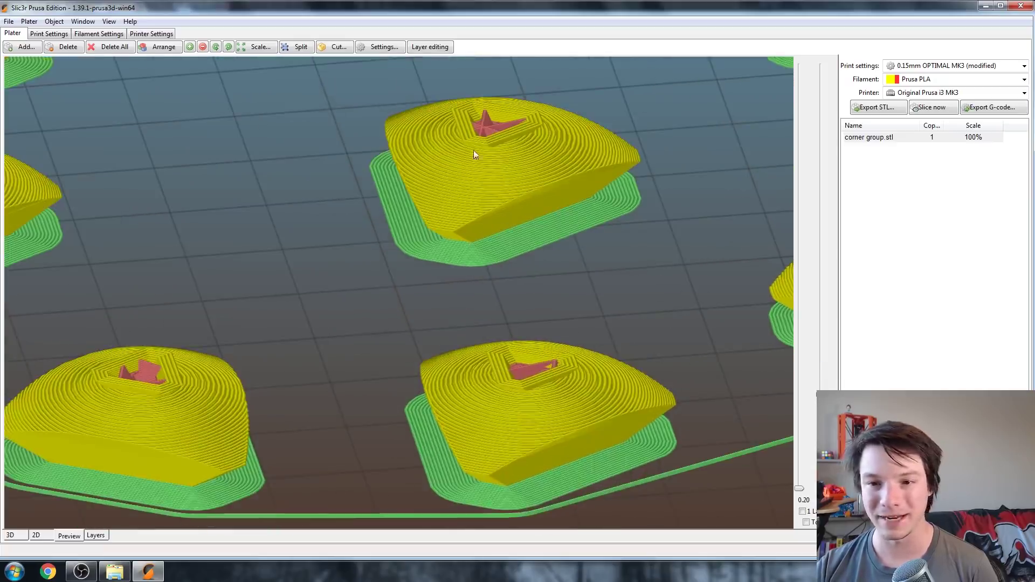
{"action": "scroll", "coordinate": [515, 279], "scroll_direction": "down", "scroll_amount": 4}
{"action": "scroll", "coordinate": [306, 310], "scroll_direction": "down", "scroll_amount": 2}
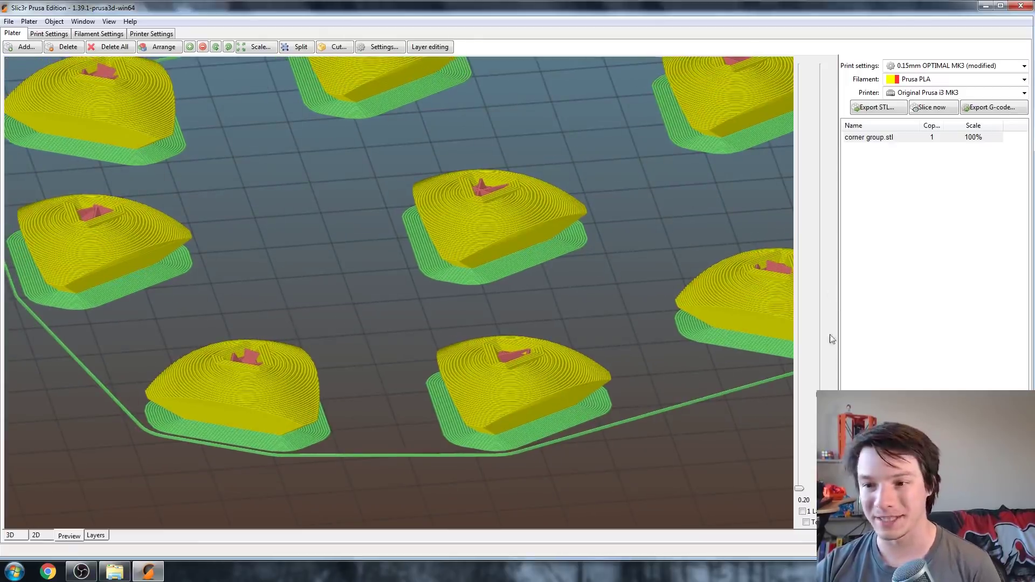
{"action": "left_click_drag", "start_coordinate": [834, 447], "coordinate": [846, 233]}
{"action": "left_click_drag", "start_coordinate": [591, 170], "coordinate": [558, 308]}
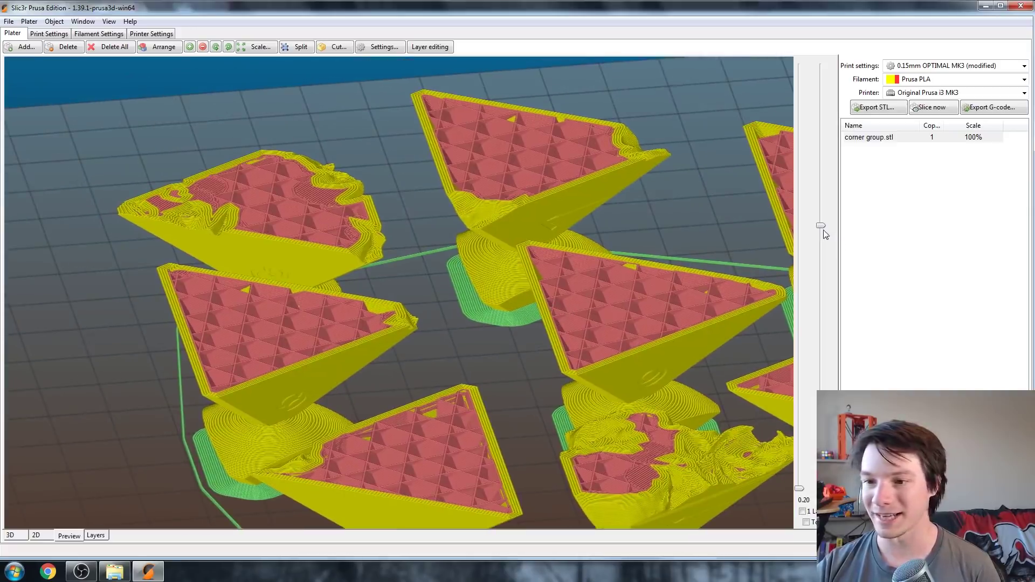
Step: Show the corner group's preview at full height and examine the sliced outer surfaces from several angles
{"action": "left_click_drag", "start_coordinate": [824, 225], "coordinate": [895, 67]}
{"action": "left_click_drag", "start_coordinate": [593, 151], "coordinate": [465, 174]}
{"action": "scroll", "coordinate": [499, 160], "scroll_direction": "up", "scroll_amount": 5}
{"action": "scroll", "coordinate": [499, 161], "scroll_direction": "down", "scroll_amount": 3}
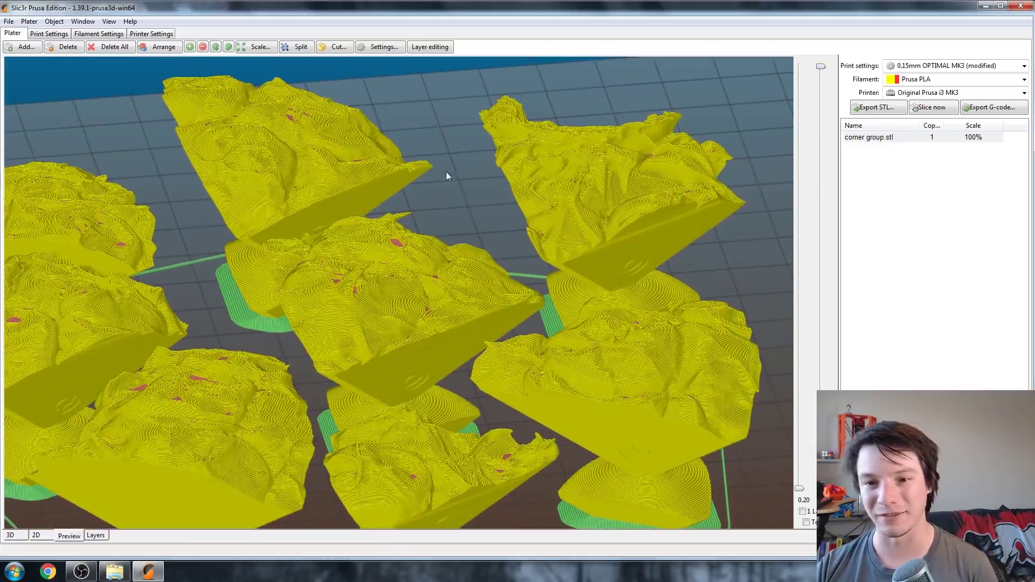
{"action": "mouse_move", "coordinate": [395, 218]}
{"action": "left_mouse_down"}
{"action": "mouse_move", "coordinate": [358, 218]}
{"action": "mouse_move", "coordinate": [345, 236]}
{"action": "mouse_move", "coordinate": [388, 219]}
{"action": "mouse_move", "coordinate": [432, 179]}
{"action": "mouse_move", "coordinate": [438, 189]}
{"action": "mouse_move", "coordinate": [382, 195]}
{"action": "mouse_move", "coordinate": [365, 210]}
{"action": "mouse_move", "coordinate": [401, 208]}
{"action": "left_mouse_up"}
{"action": "scroll", "coordinate": [372, 208], "scroll_direction": "down", "scroll_amount": 3}
{"action": "right_click_drag", "start_coordinate": [338, 203], "coordinate": [410, 163]}
{"action": "scroll", "coordinate": [302, 249], "scroll_direction": "down", "scroll_amount": 5}
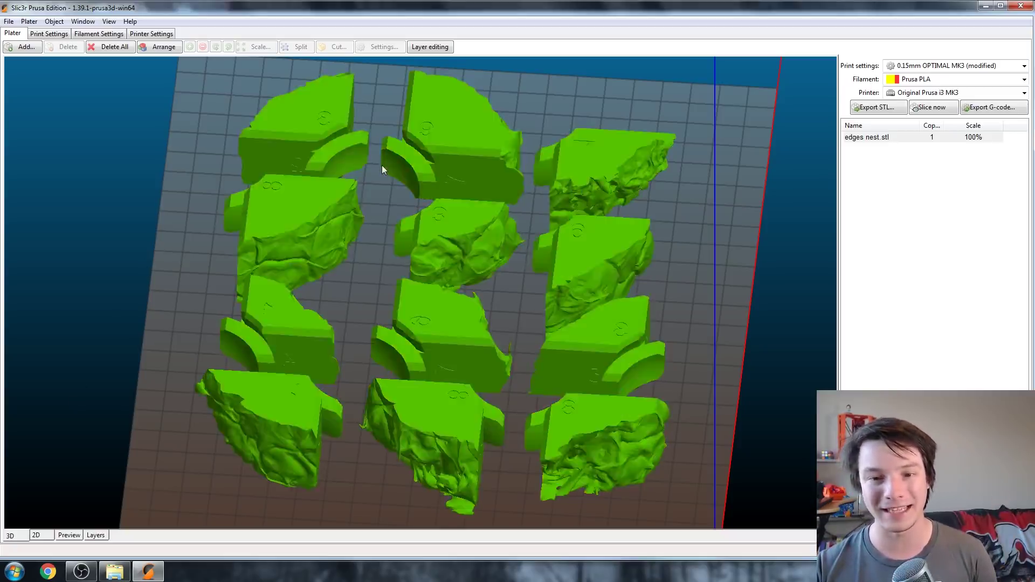
Step: Set the brim width to 0 mm for printing the pieces in edges nest.stl
{"action": "mouse_move", "coordinate": [382, 165]}
{"action": "left_mouse_down"}
{"action": "mouse_move", "coordinate": [387, 176]}
{"action": "mouse_move", "coordinate": [393, 156]}
{"action": "mouse_move", "coordinate": [381, 183]}
{"action": "left_mouse_up"}
{"action": "right_click", "coordinate": [353, 225]}
{"action": "left_click", "coordinate": [118, 189]}
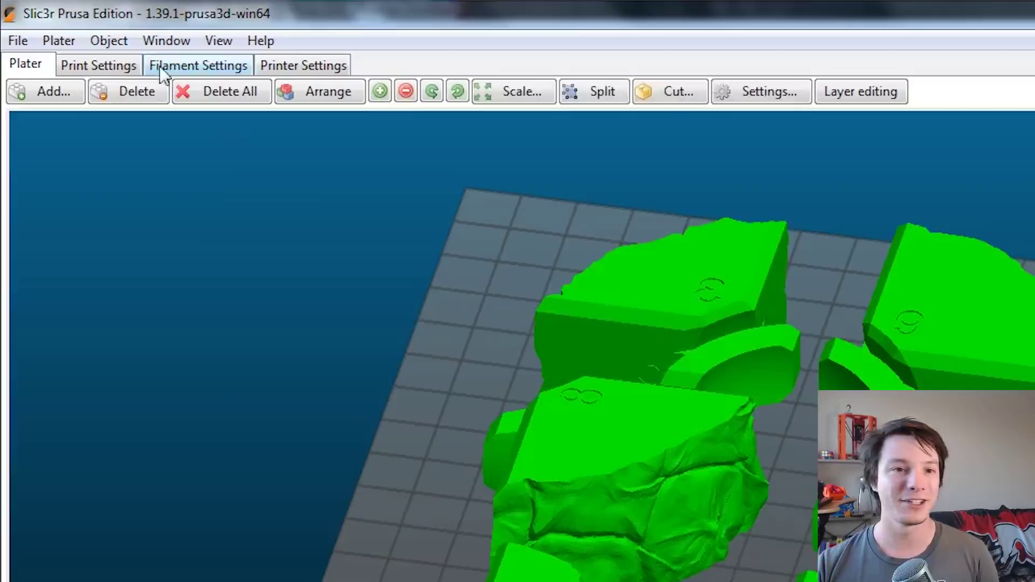
{"action": "left_click", "coordinate": [122, 65]}
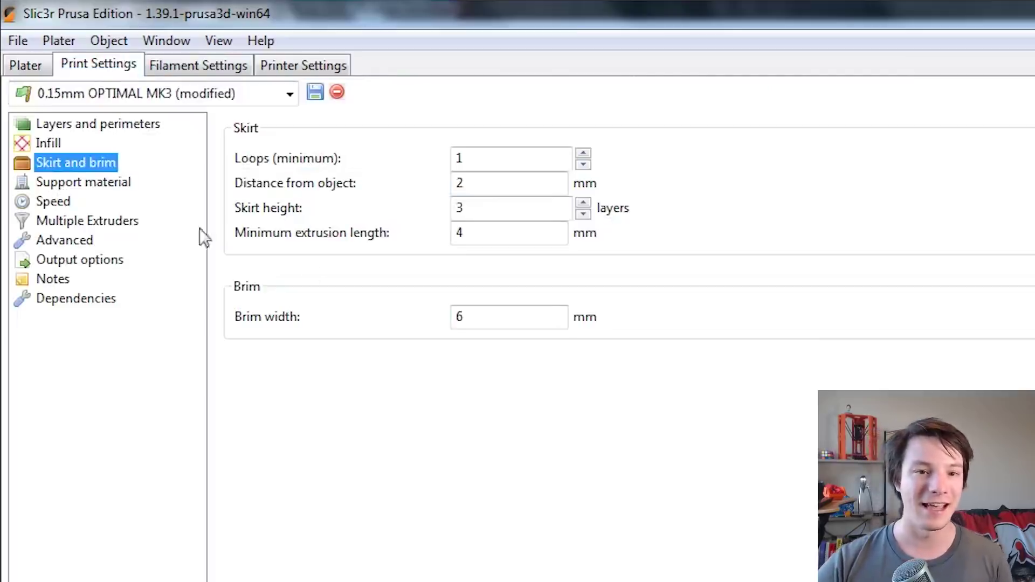
{"action": "double_click", "coordinate": [486, 314]}
{"action": "type", "text": "0"}
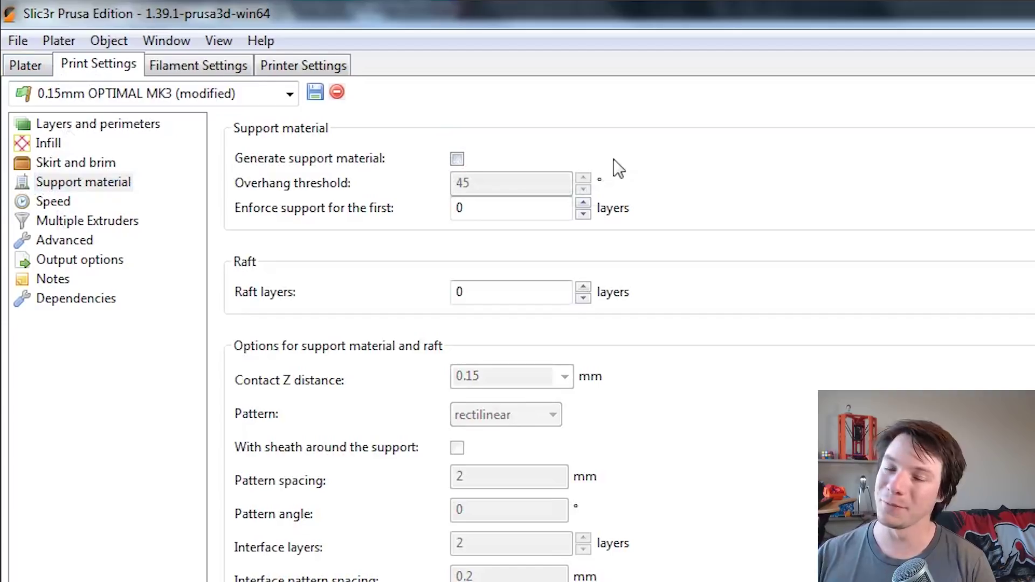
Step: Enable support material generation and slice the edge pieces
{"action": "left_click", "coordinate": [459, 160]}
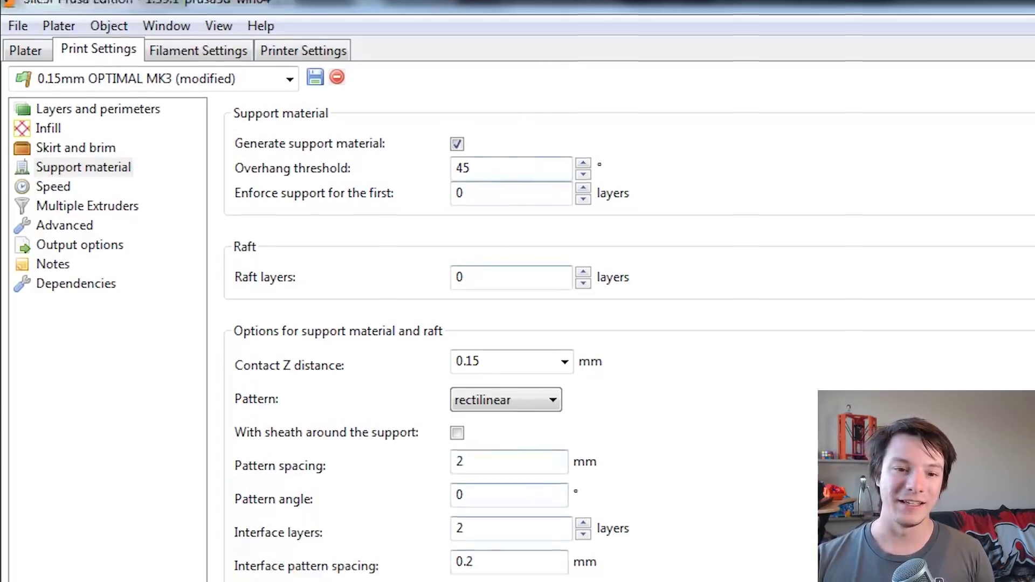
{"action": "mouse_move", "coordinate": [364, 461]}
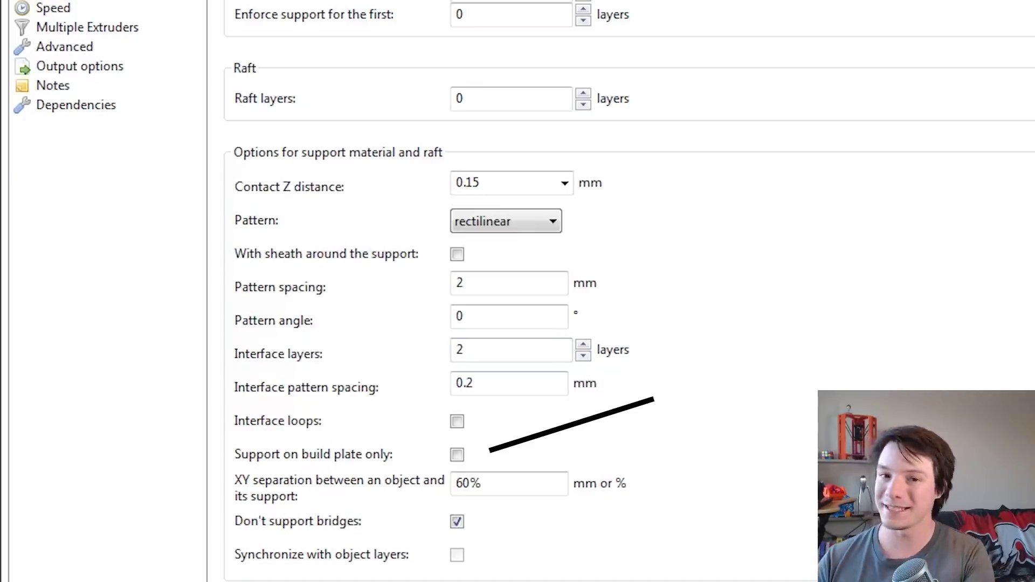
{"action": "left_click", "coordinate": [12, 33]}
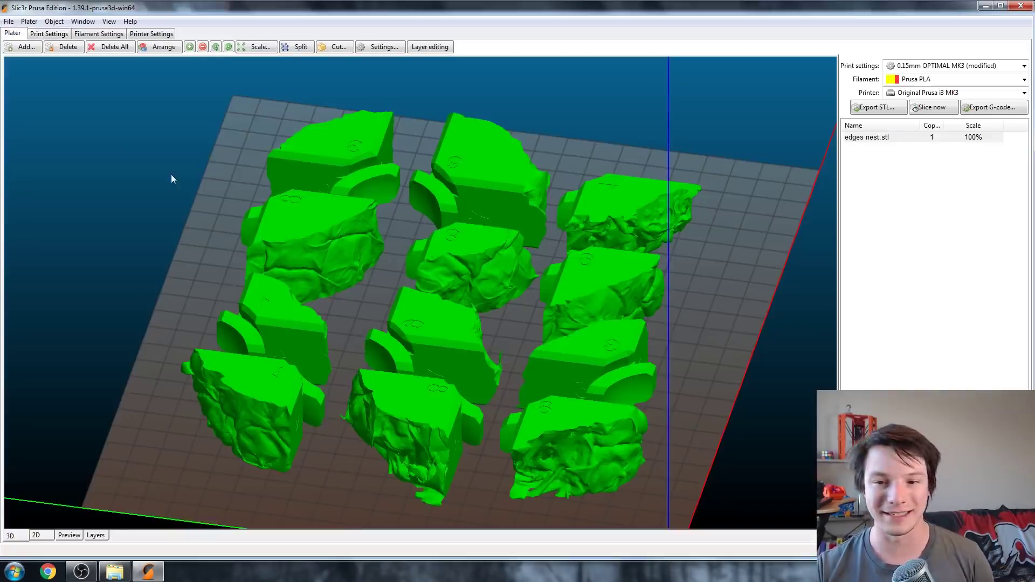
{"action": "right_click", "coordinate": [249, 223]}
{"action": "left_click", "coordinate": [204, 219]}
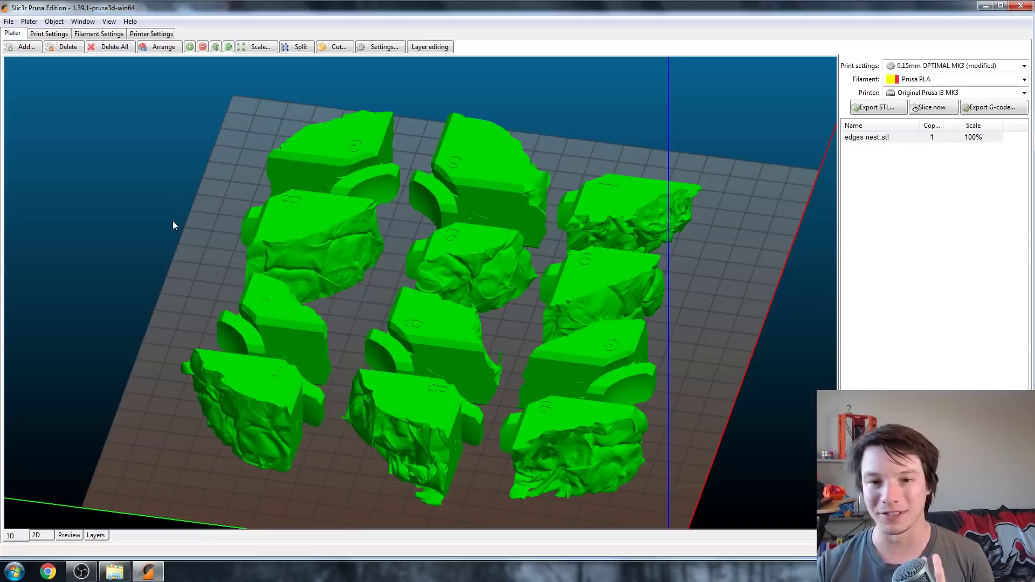
{"action": "left_click", "coordinate": [929, 108]}
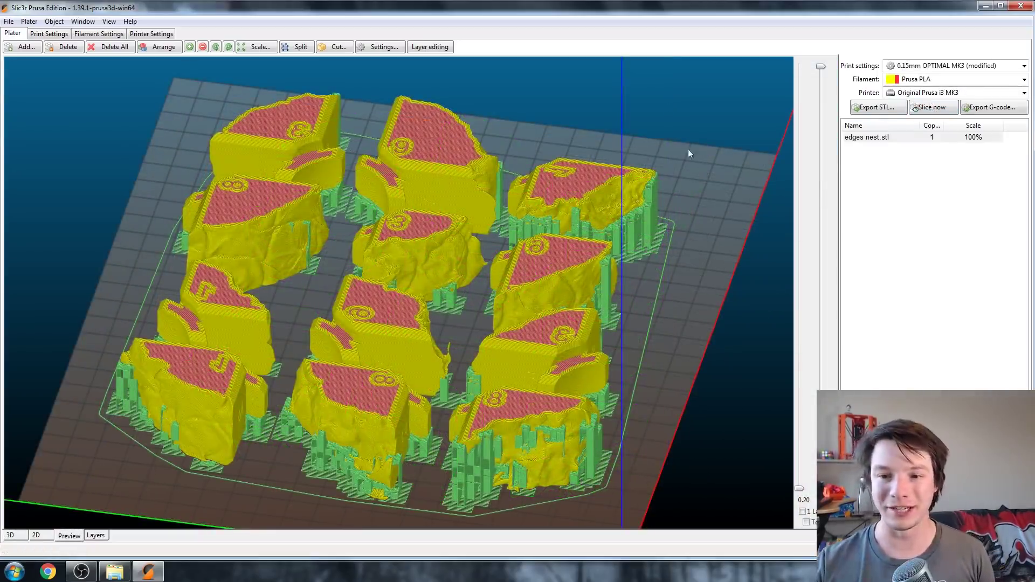
Step: Lower the edge group's preview to its lower layers and examine the supports and infill around the pieces
{"action": "scroll", "coordinate": [688, 149], "scroll_direction": "up", "scroll_amount": 5}
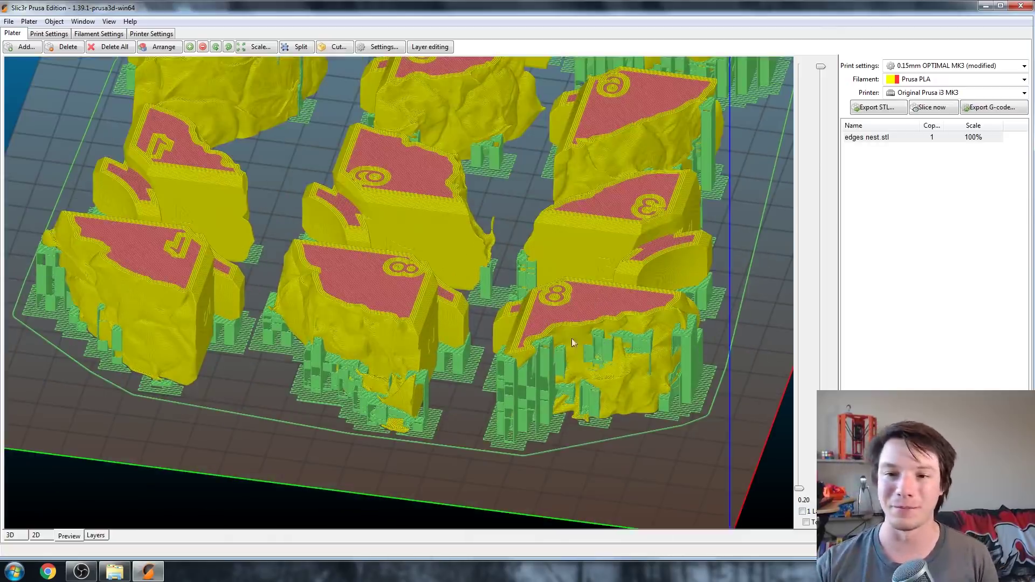
{"action": "left_click_drag", "start_coordinate": [820, 66], "coordinate": [766, 387]}
{"action": "scroll", "coordinate": [245, 202], "scroll_direction": "up", "scroll_amount": 4}
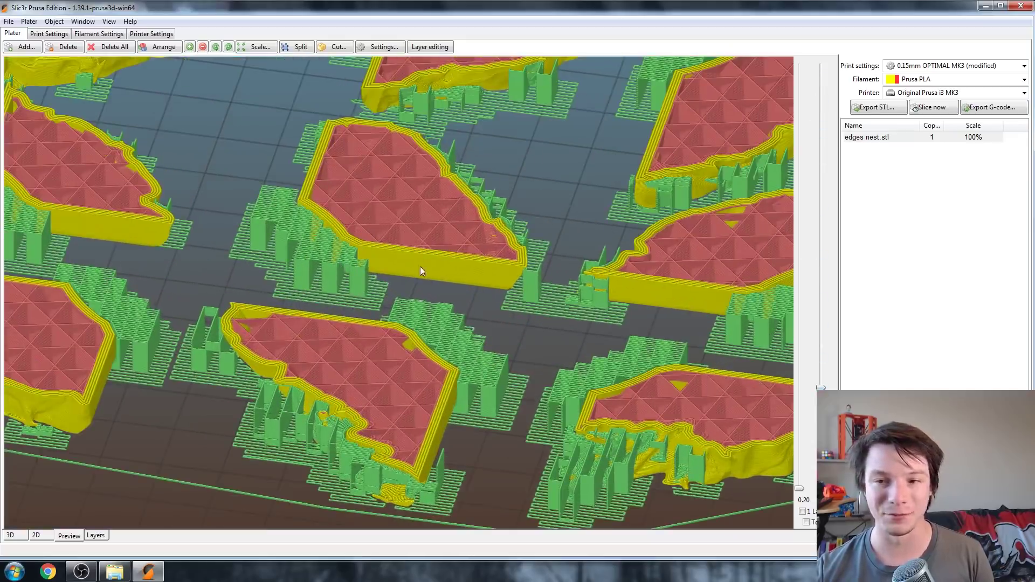
Step: Restore the edge group's preview to full height and examine all the sliced pieces with their supports across the bed
{"action": "left_click_drag", "start_coordinate": [820, 388], "coordinate": [821, 67]}
{"action": "scroll", "coordinate": [439, 176], "scroll_direction": "down", "scroll_amount": 4}
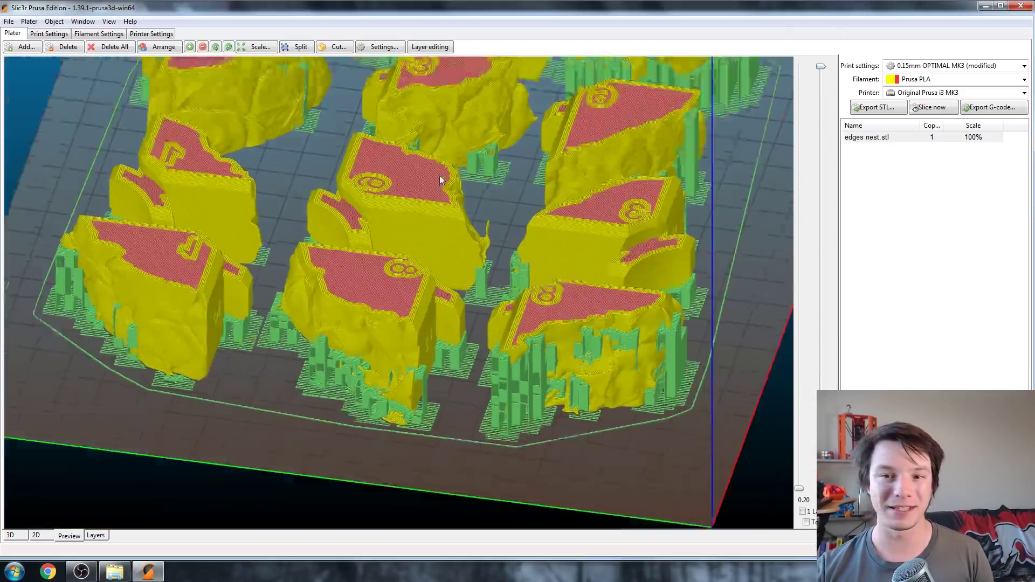
{"action": "scroll", "coordinate": [431, 194], "scroll_direction": "down", "scroll_amount": 3}
{"action": "left_click_drag", "start_coordinate": [424, 217], "coordinate": [449, 268]}
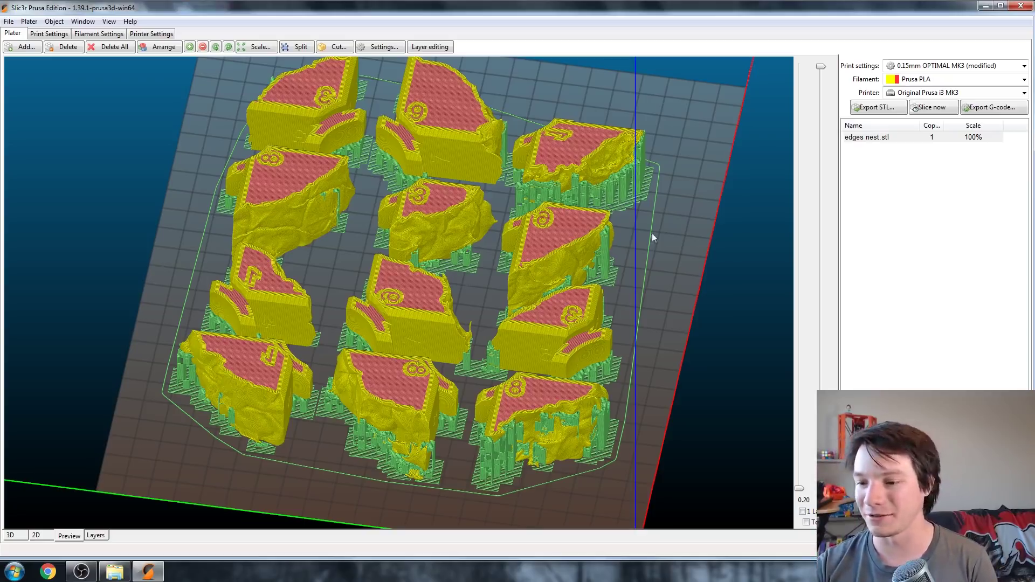
{"action": "scroll", "coordinate": [370, 162], "scroll_direction": "down", "scroll_amount": 3}
{"action": "left_click_drag", "start_coordinate": [380, 174], "coordinate": [395, 205]}
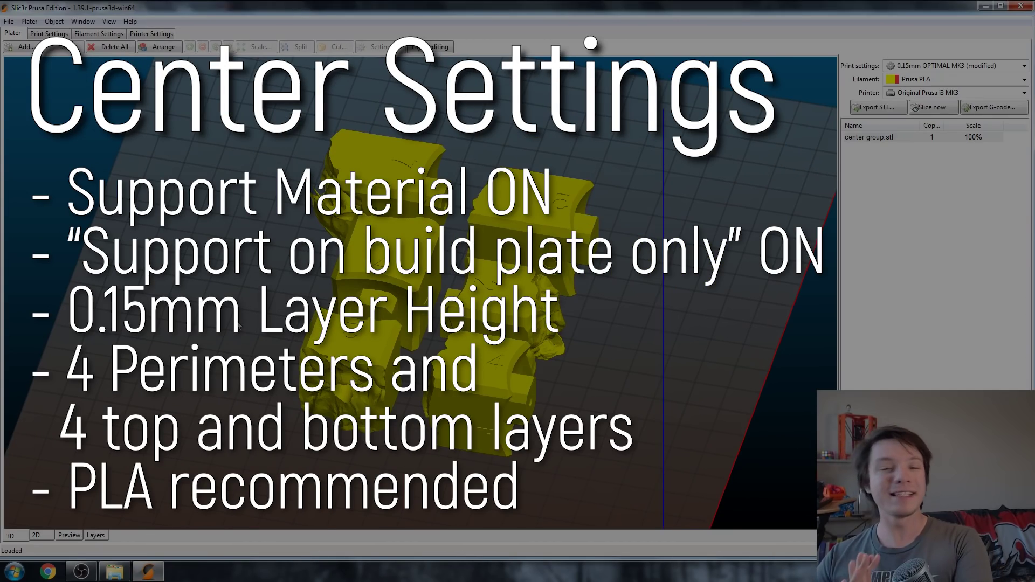
Step: Inspect the unsliced pieces of center group.stl on the bed from several angles
{"action": "left_click_drag", "start_coordinate": [239, 326], "coordinate": [257, 303]}
{"action": "left_click_drag", "start_coordinate": [378, 345], "coordinate": [259, 390]}
{"action": "scroll", "coordinate": [474, 254], "scroll_direction": "down", "scroll_amount": 3}
{"action": "left_click_drag", "start_coordinate": [538, 217], "coordinate": [407, 278]}
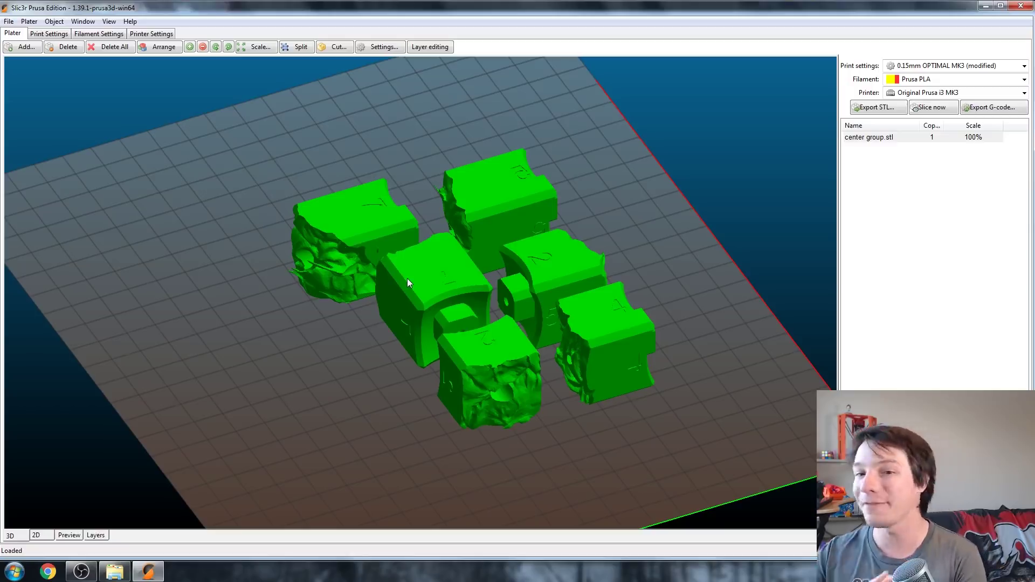
{"action": "left_click_drag", "start_coordinate": [439, 145], "coordinate": [145, 317]}
{"action": "scroll", "coordinate": [151, 305], "scroll_direction": "down", "scroll_amount": 3}
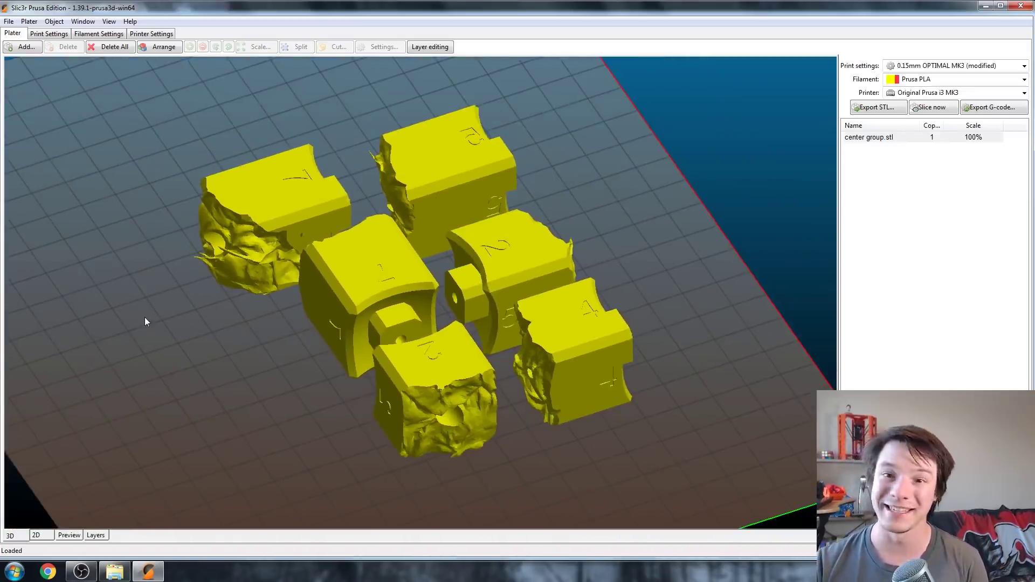
Step: Restrict support material to the build plate only and slice the centre pieces
{"action": "left_click", "coordinate": [49, 33]}
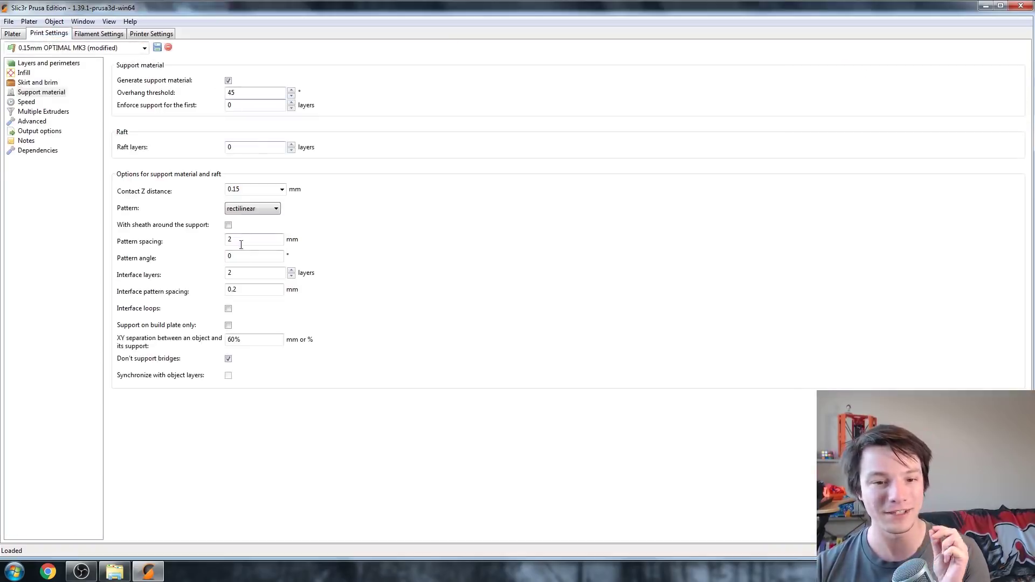
{"action": "left_click", "coordinate": [228, 326]}
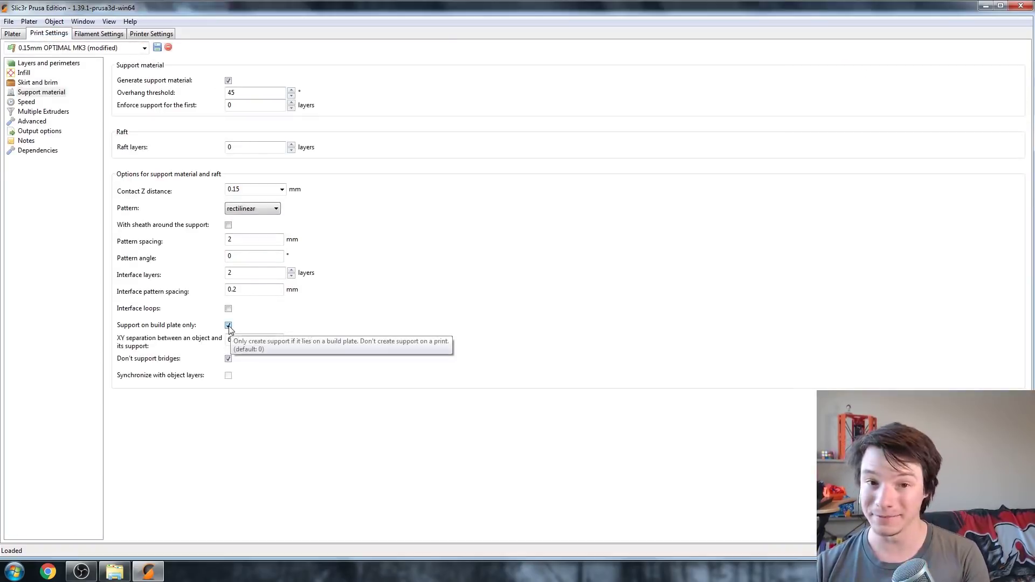
{"action": "left_click", "coordinate": [16, 34]}
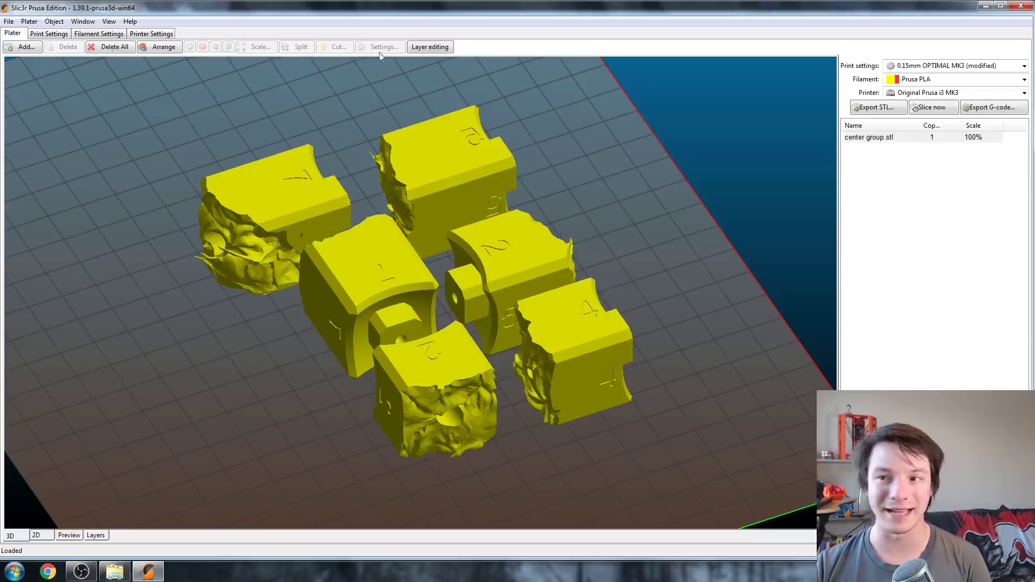
{"action": "left_click", "coordinate": [937, 109]}
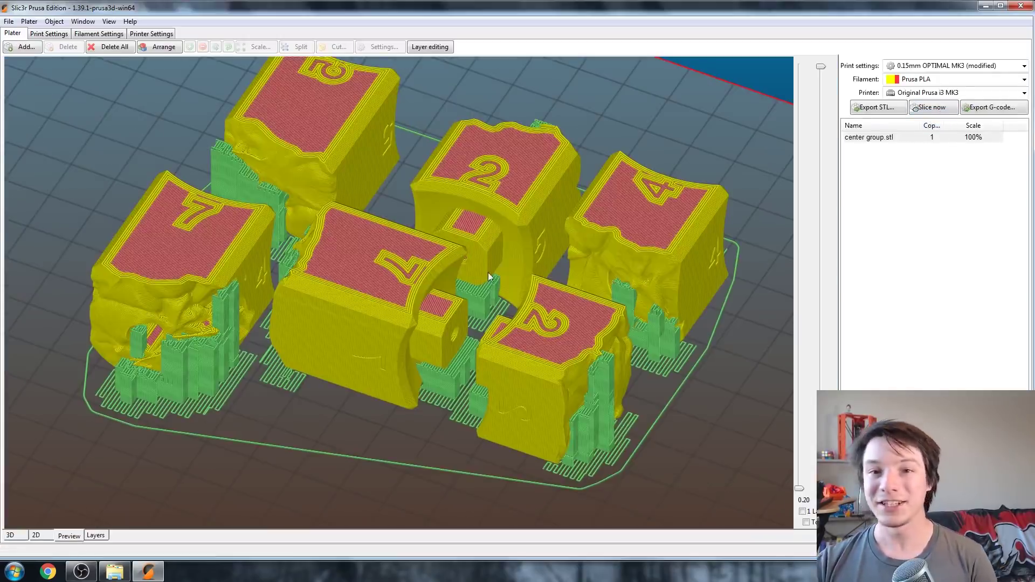
Step: Lower the centre group's preview to its middle layers and examine the perimeters, infill and internal channels of the pieces
{"action": "left_click_drag", "start_coordinate": [821, 66], "coordinate": [821, 266]}
{"action": "left_click_drag", "start_coordinate": [368, 255], "coordinate": [328, 246]}
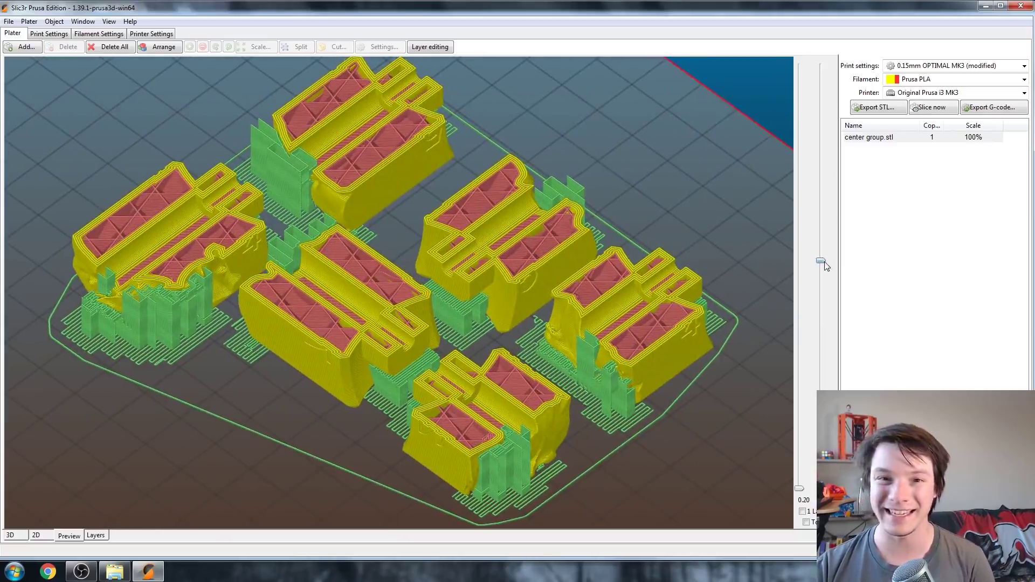
{"action": "left_click_drag", "start_coordinate": [821, 263], "coordinate": [821, 194]}
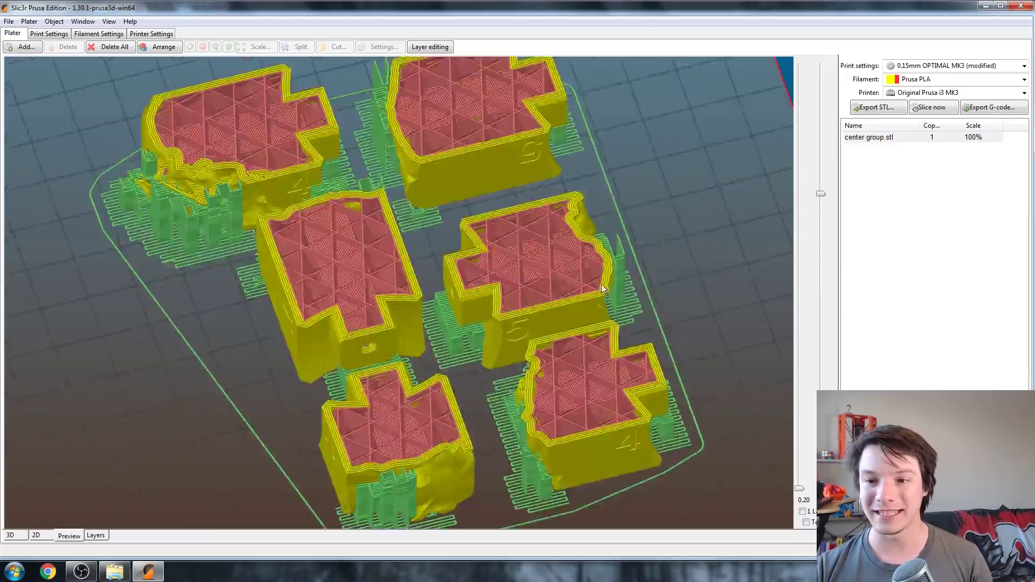
{"action": "left_click_drag", "start_coordinate": [601, 285], "coordinate": [563, 277]}
{"action": "scroll", "coordinate": [512, 337], "scroll_direction": "up", "scroll_amount": 2}
{"action": "right_click_drag", "start_coordinate": [512, 338], "coordinate": [529, 295]}
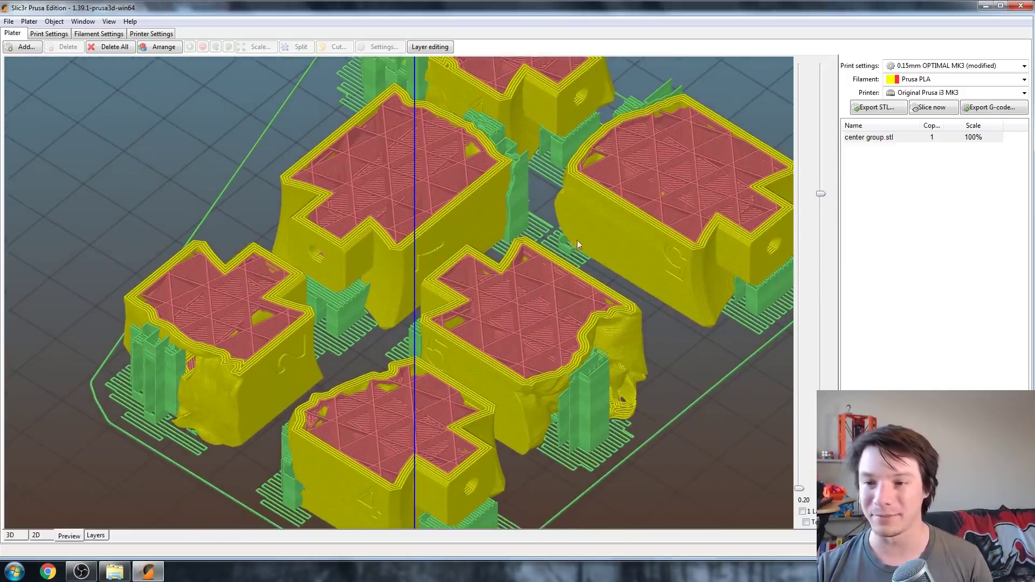
Step: Return the centre group's preview to full height and examine the build-plate supports around the textured outer surfaces
{"action": "left_click_drag", "start_coordinate": [819, 195], "coordinate": [821, 66]}
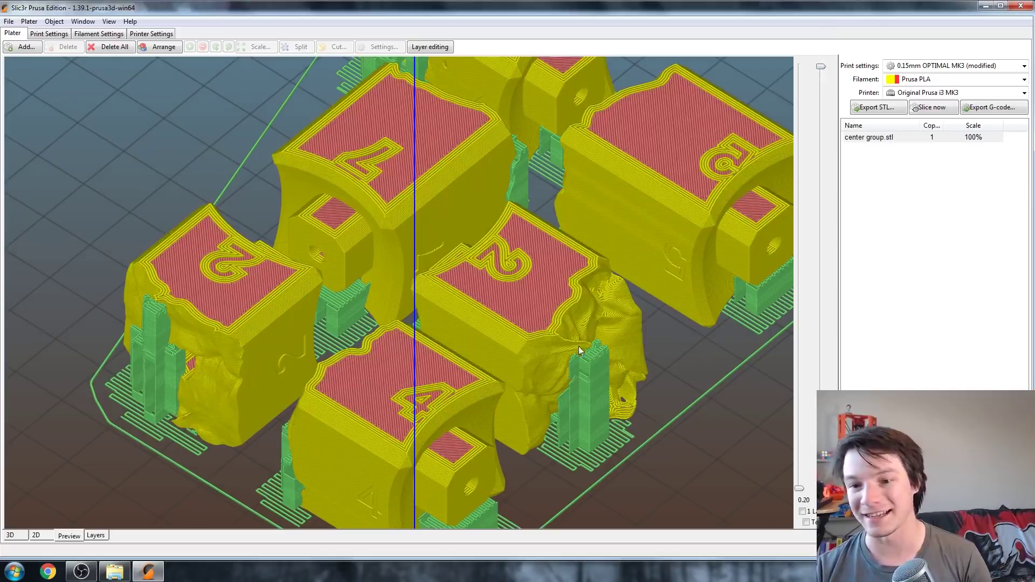
{"action": "left_click_drag", "start_coordinate": [579, 348], "coordinate": [618, 279]}
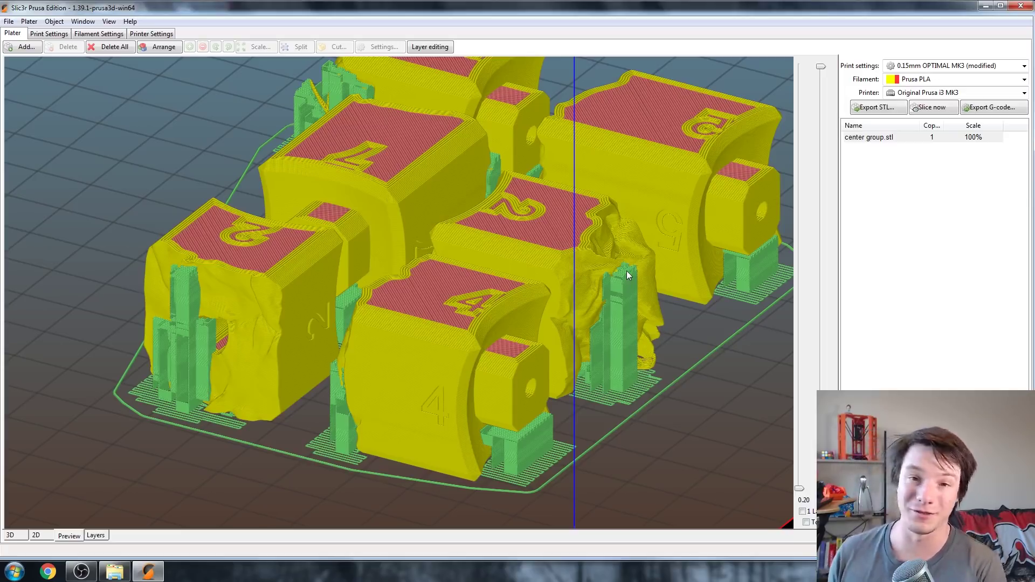
{"action": "left_click_drag", "start_coordinate": [433, 124], "coordinate": [290, 247]}
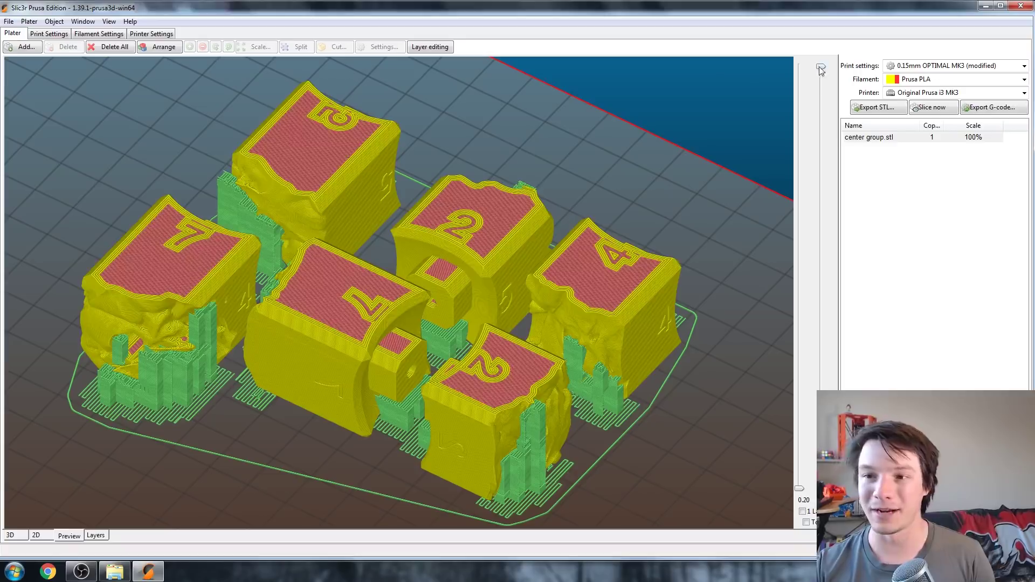
{"action": "mouse_move", "coordinate": [821, 66]}
{"action": "left_mouse_down"}
{"action": "mouse_move", "coordinate": [820, 226]}
{"action": "mouse_move", "coordinate": [787, 280]}
{"action": "mouse_move", "coordinate": [806, 276]}
{"action": "mouse_move", "coordinate": [817, 291]}
{"action": "mouse_move", "coordinate": [843, 226]}
{"action": "mouse_move", "coordinate": [821, 64]}
{"action": "left_mouse_up"}
{"action": "scroll", "coordinate": [379, 254], "scroll_direction": "down", "scroll_amount": 2}
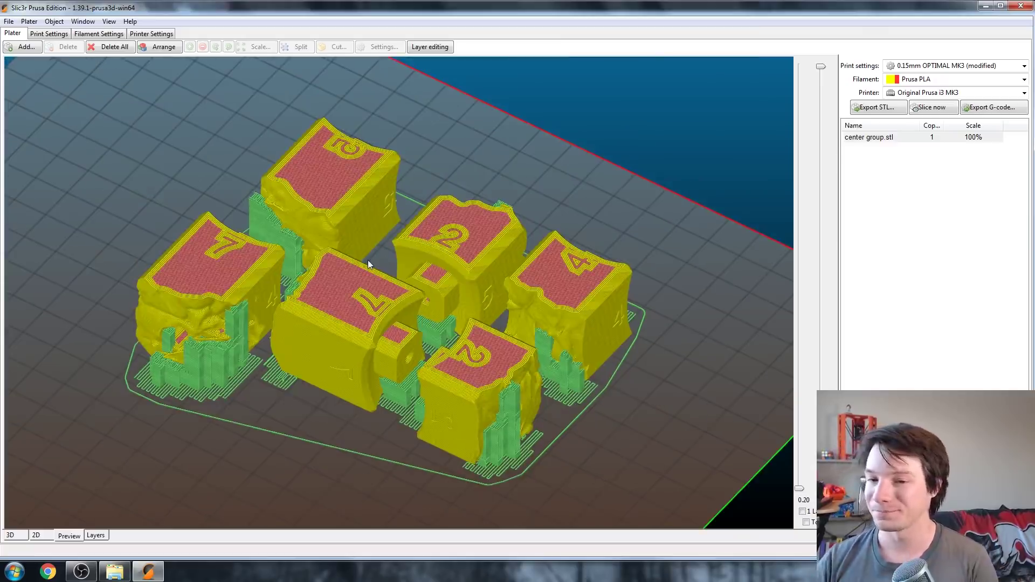